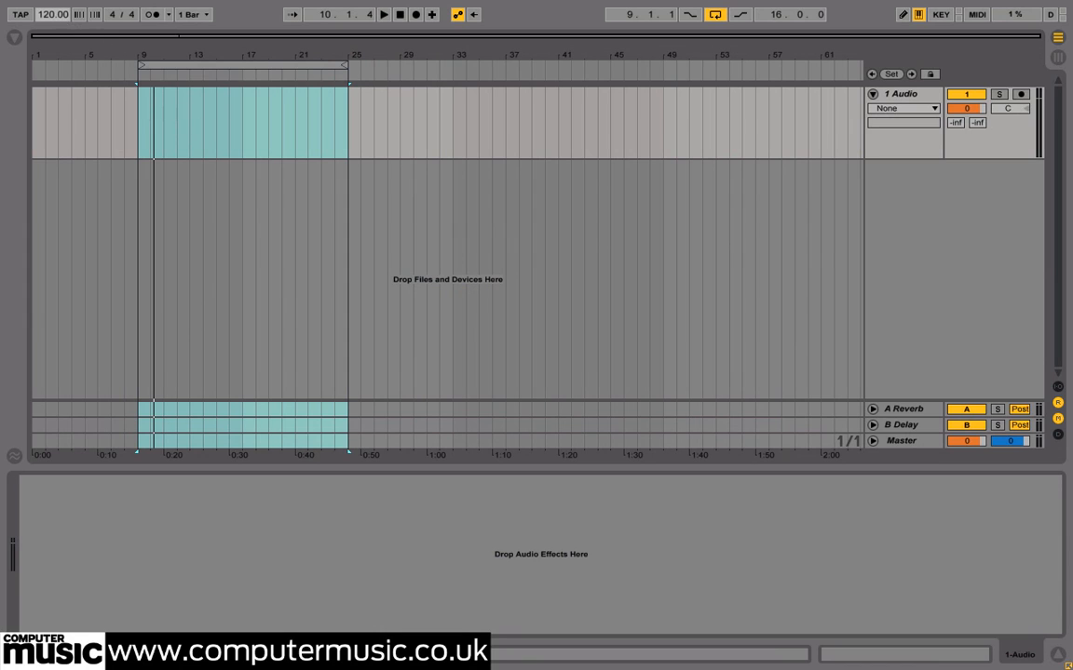
Step: Set the tempo to 128 BPM and import 1 Backing Track.wav and 1 Chord Riff.mid onto separate tracks at bar 9, declining their tempo data
key(Return)
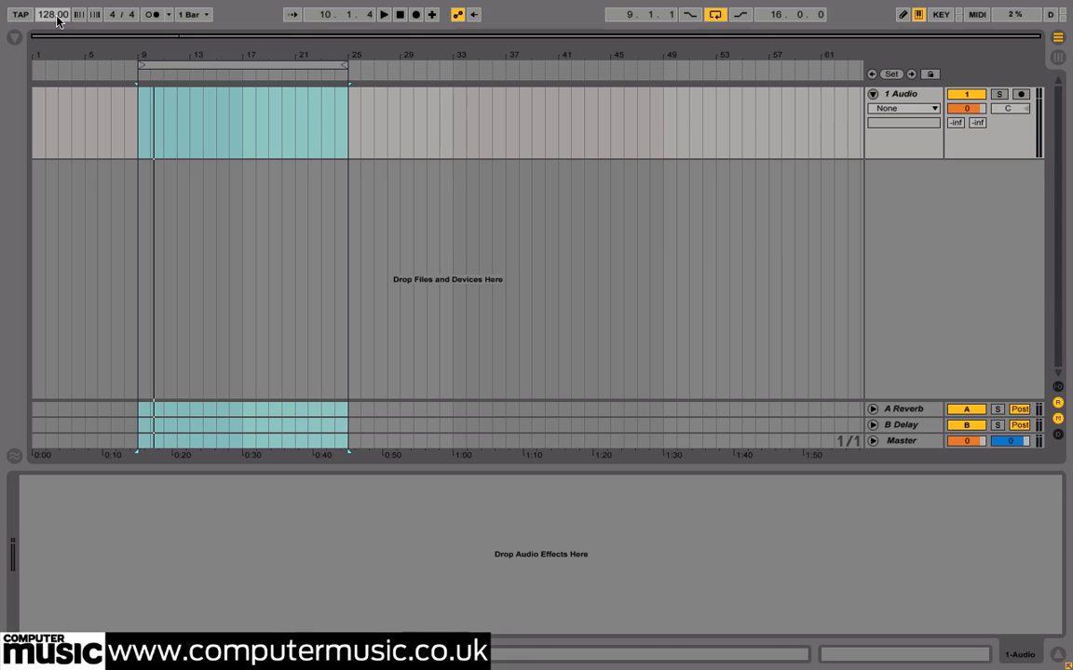
click(14, 38)
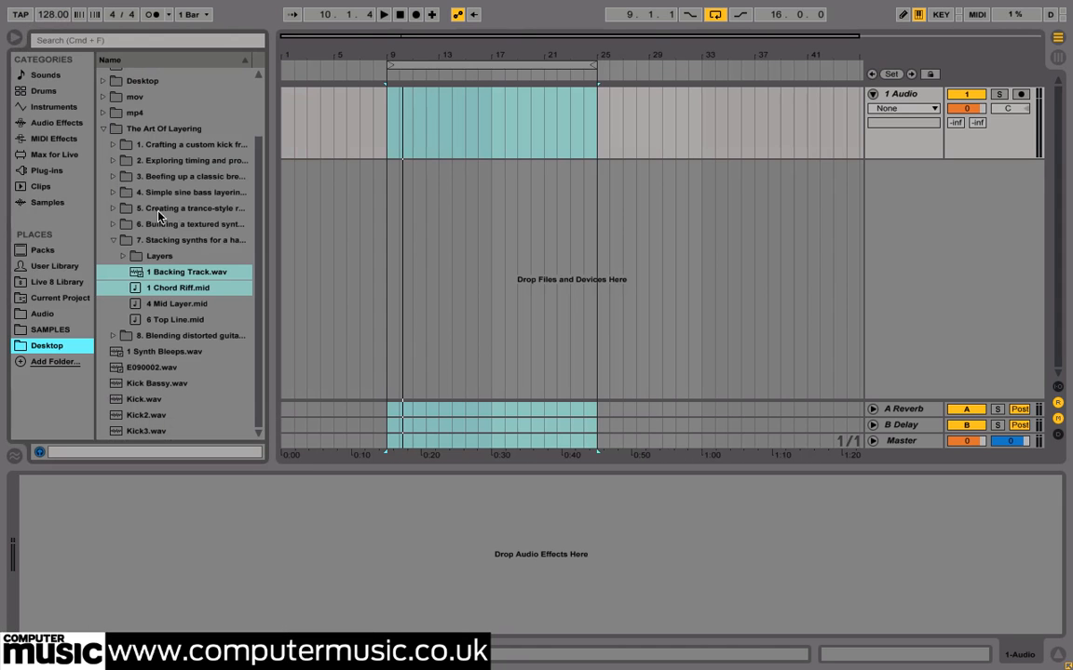
click(181, 274)
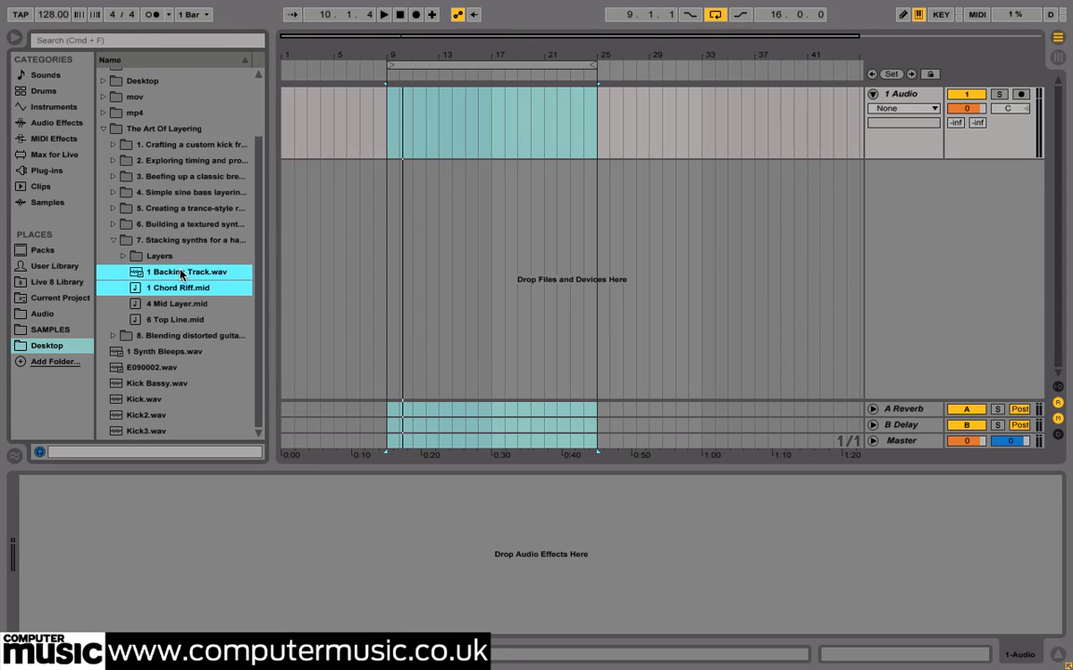
mouse_move(182, 275)
mouse_down()
mouse_move(342, 197)
mouse_move(389, 134)
mouse_up()
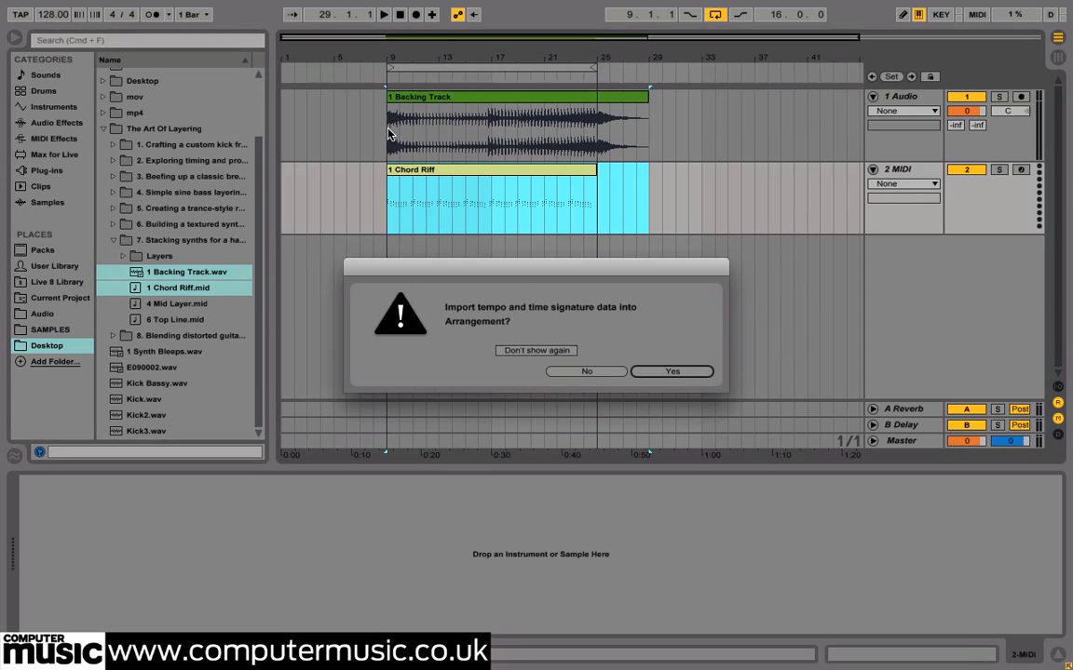
click(602, 372)
click(14, 41)
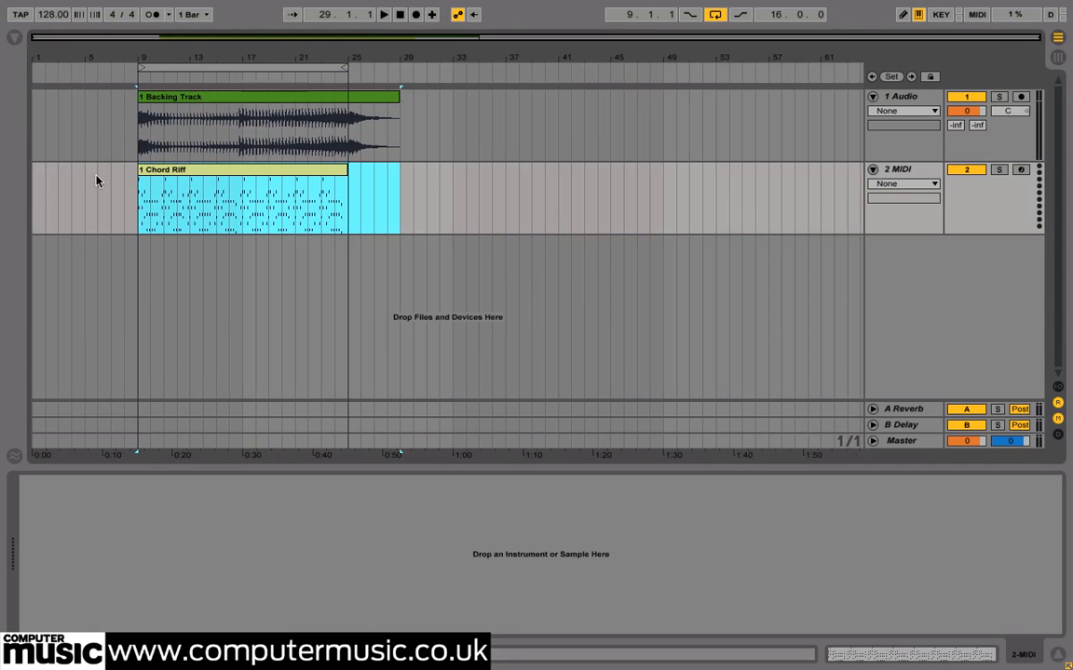
Step: Set the playback start to bar 9 and solo the MIDI track holding the Chord Riff clip
click(136, 213)
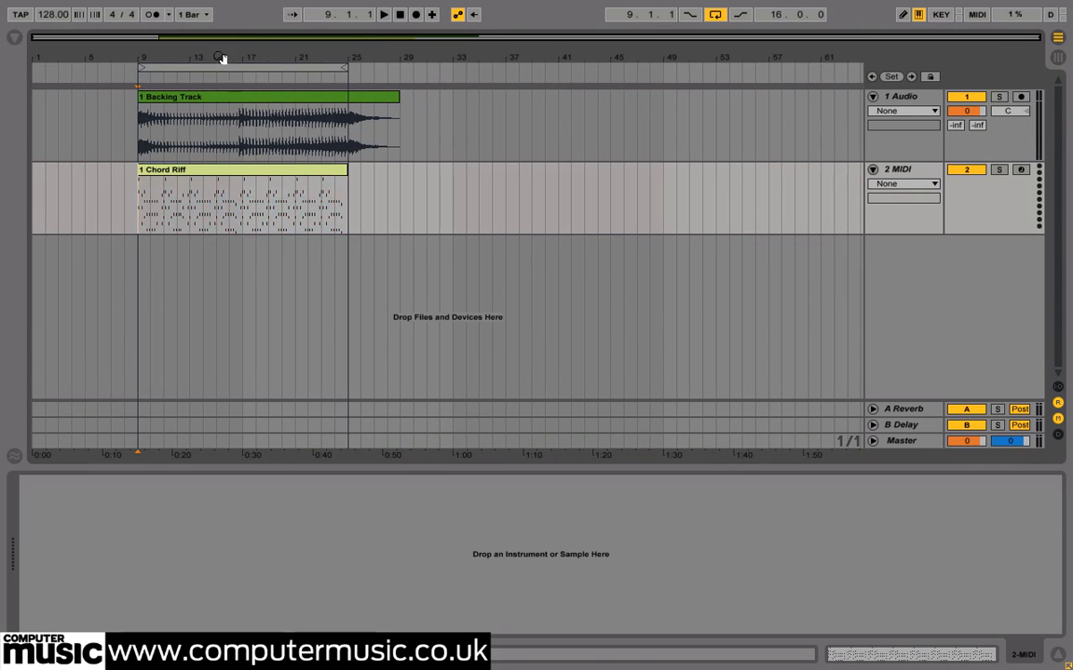
drag(221, 58, 662, 81)
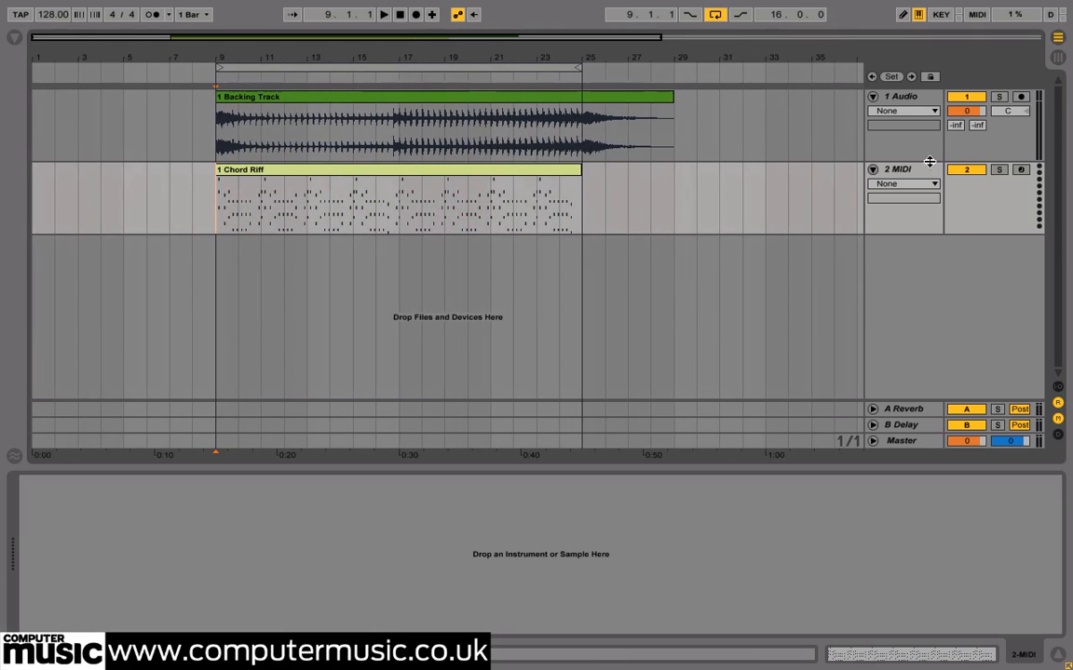
click(997, 169)
Step: Load the Massive plug-in on the Chord Riff track and set the track volume to -5 dB
click(13, 40)
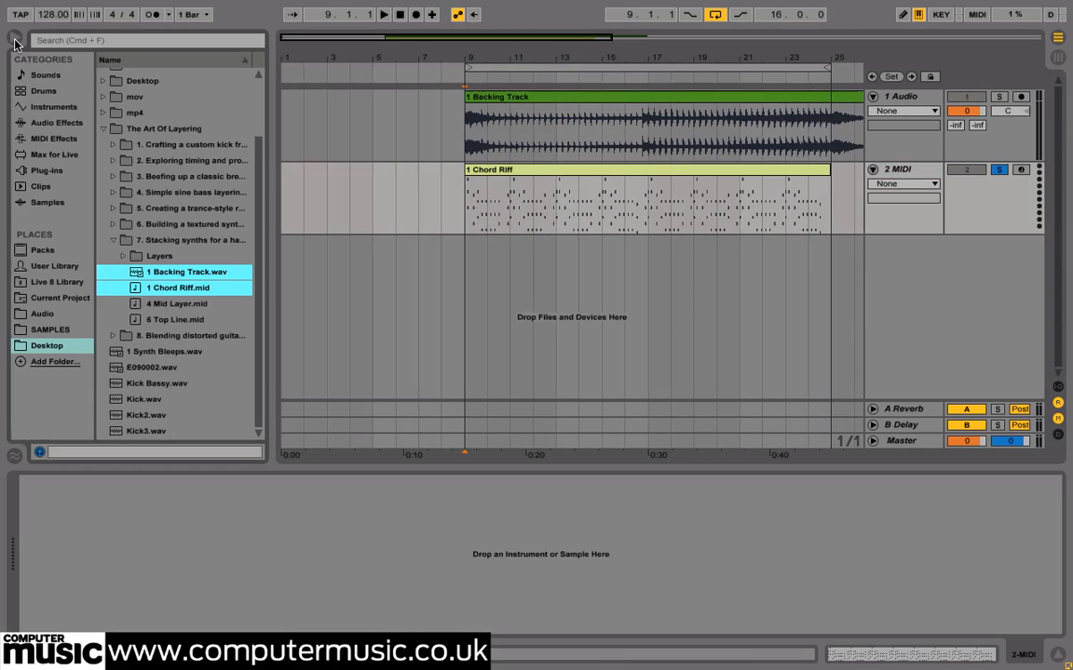
click(52, 174)
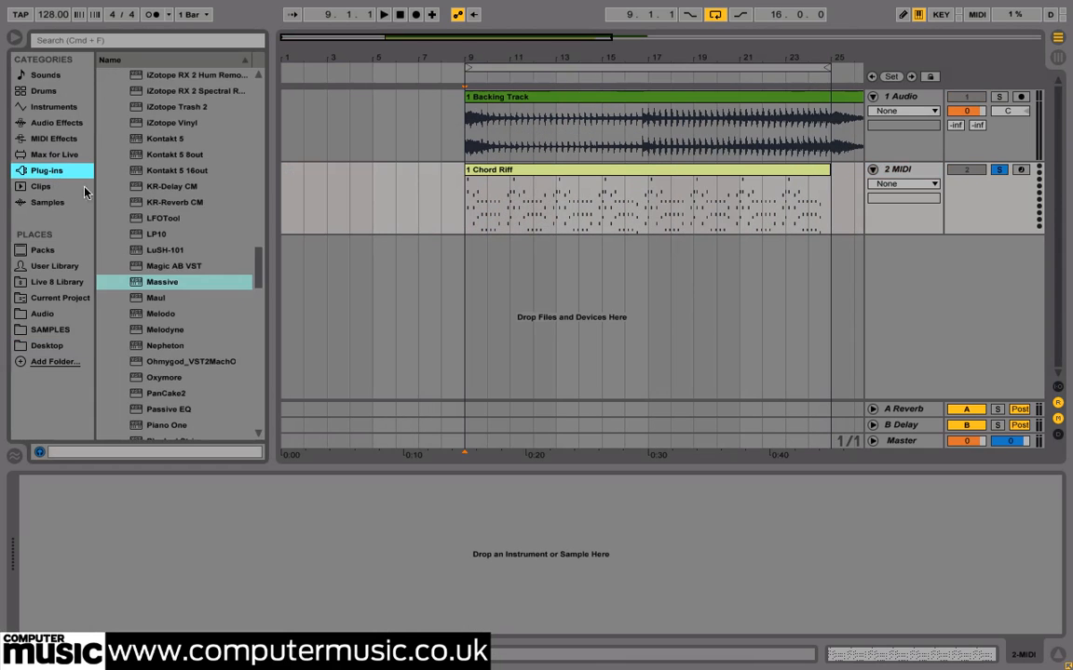
click(168, 281)
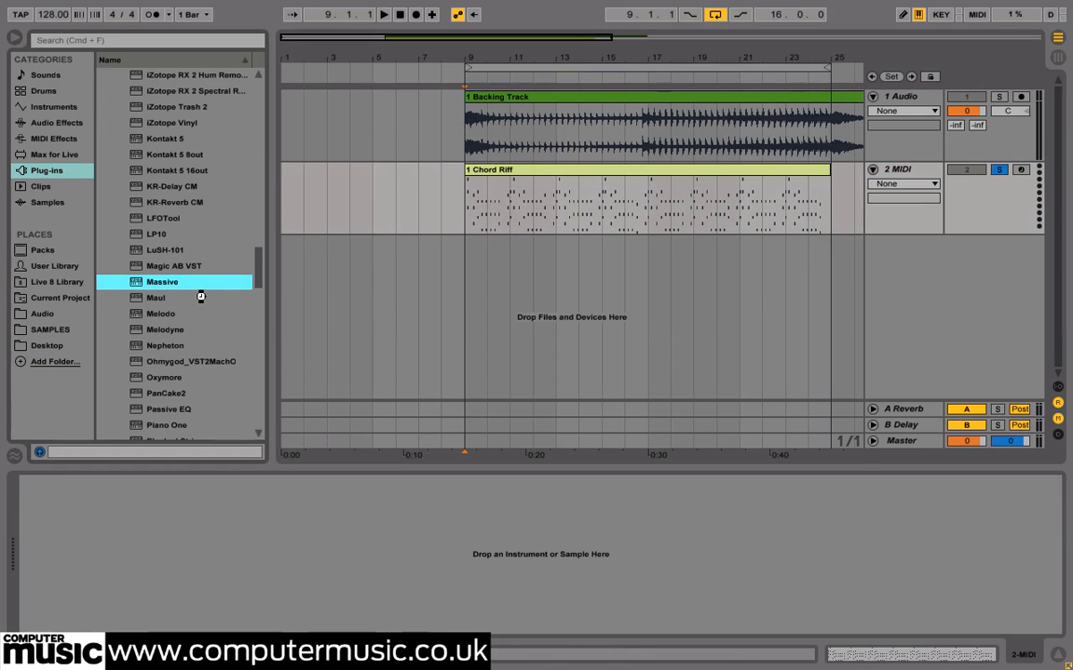
key(Return)
click(962, 185)
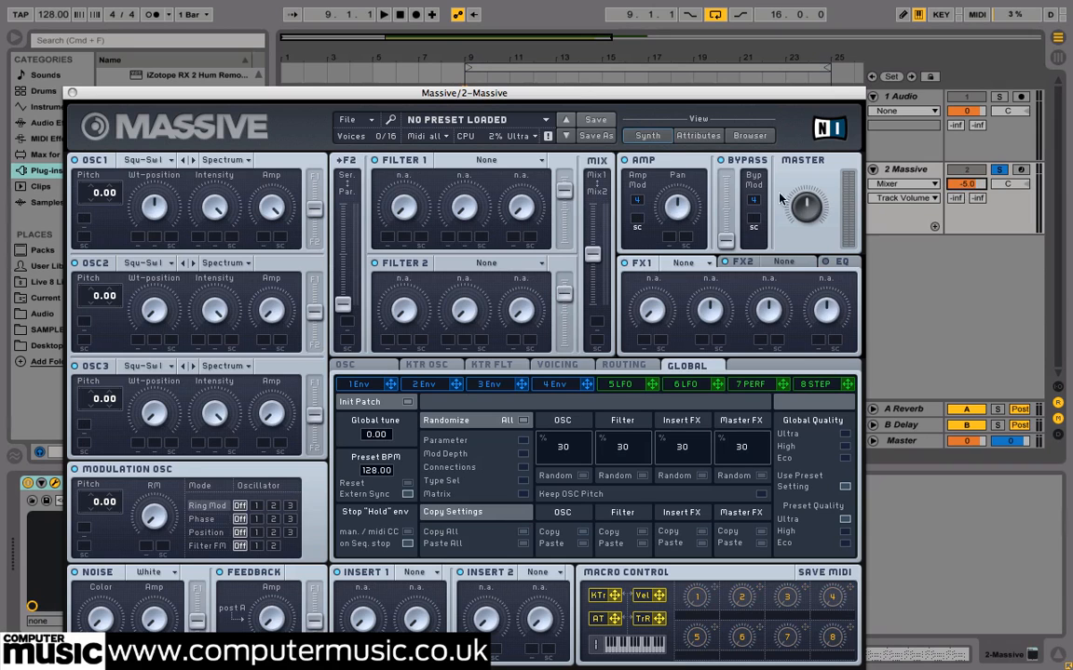
Step: Load the sound file 2 Drifter.nmsv into Massive and close the plug-in window
drag(493, 97, 538, 64)
click(391, 86)
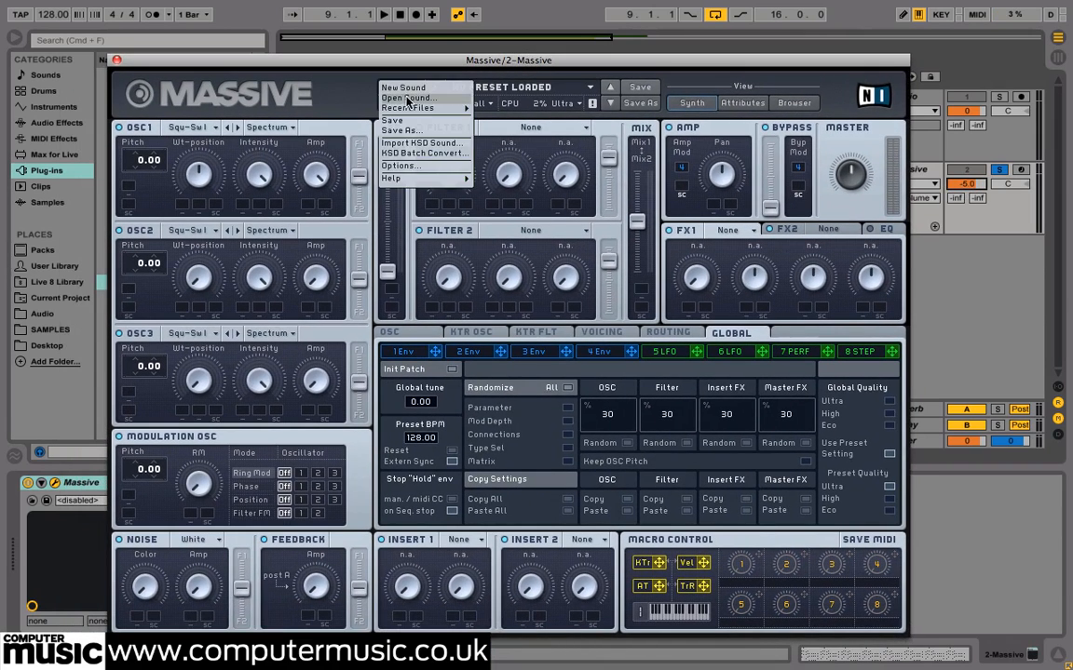
click(400, 98)
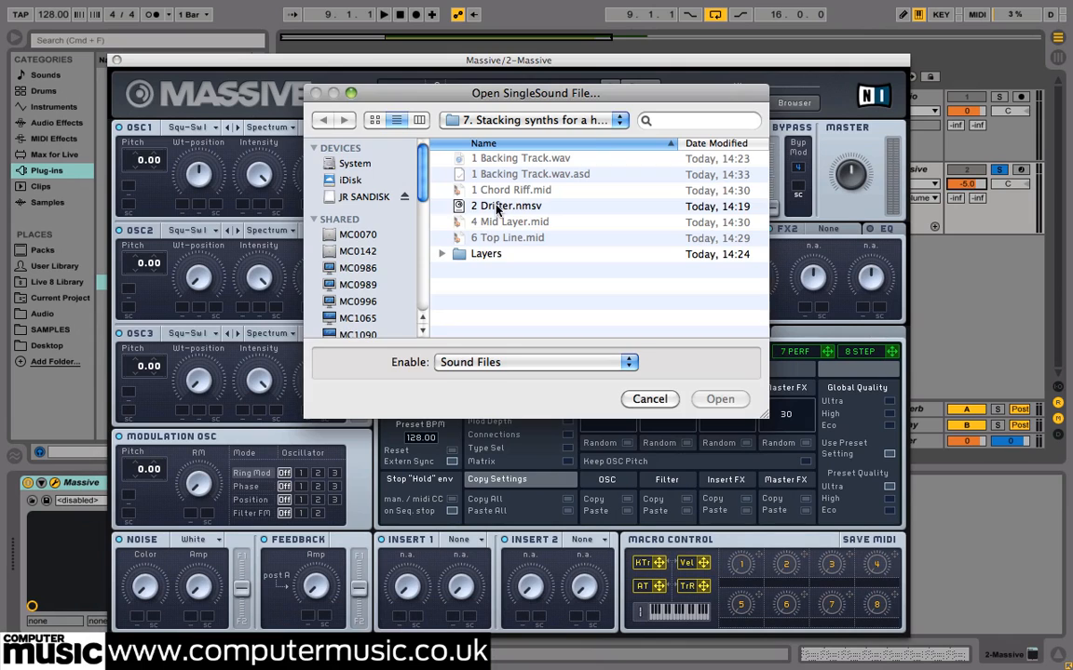
double_click(505, 206)
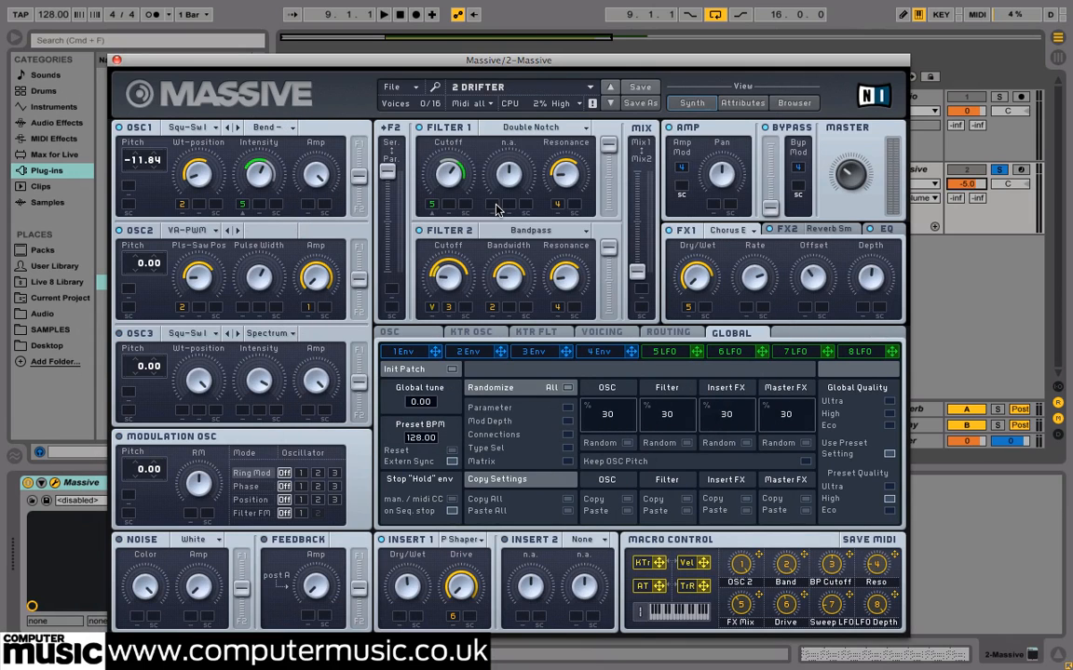
click(116, 60)
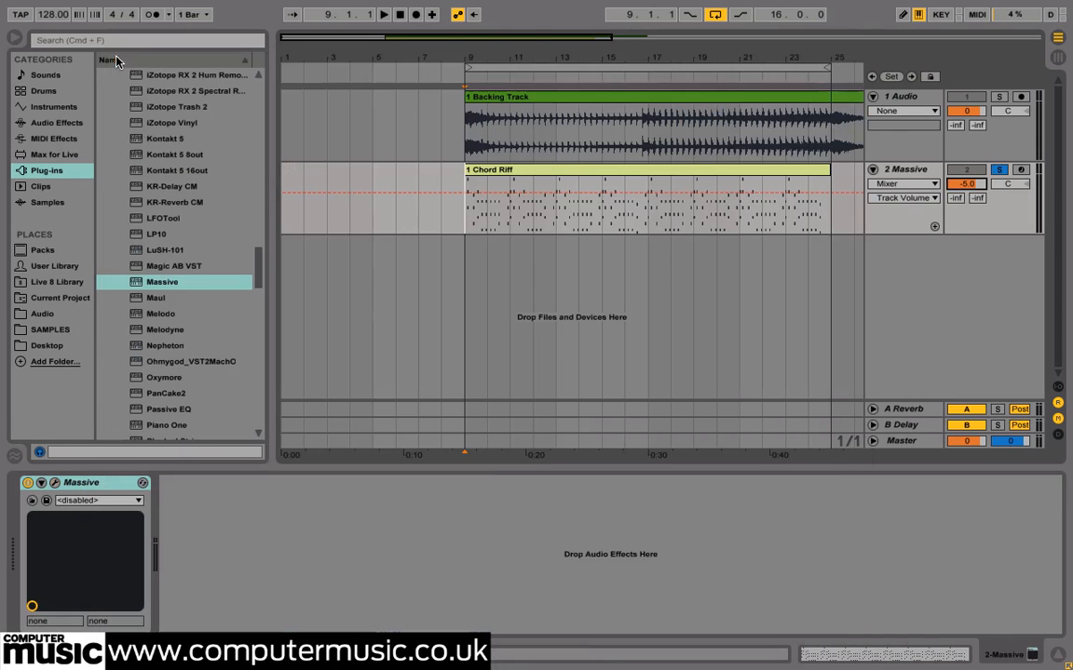
Step: Play the soloed Chord Riff from bar 9 to hear the Massive patch
key(space)
click(14, 38)
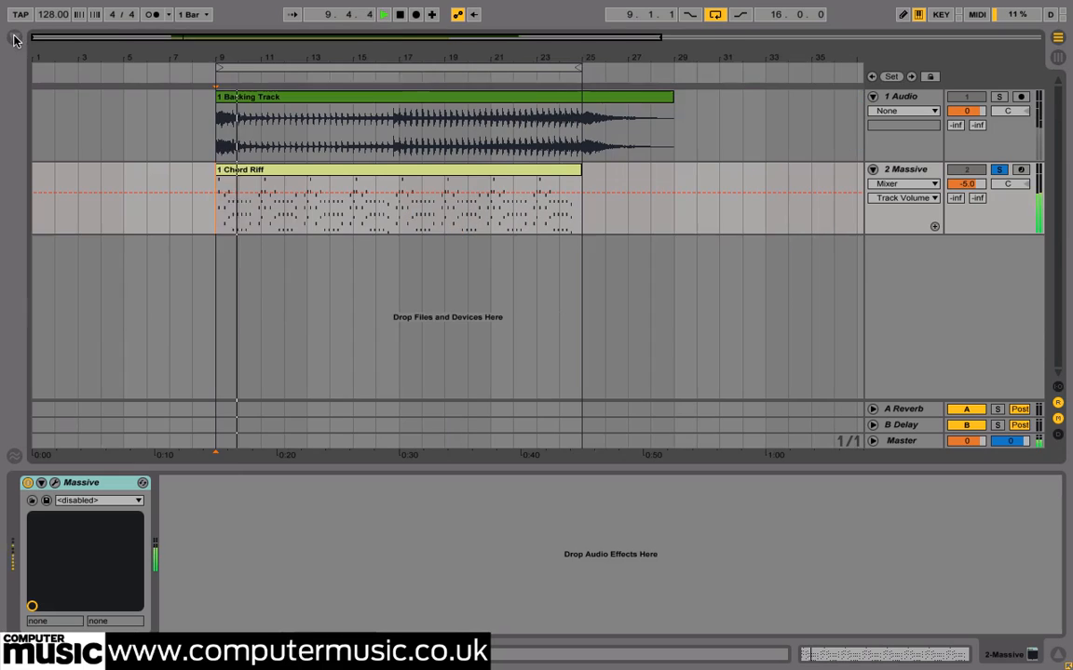
drag(231, 54, 232, 75)
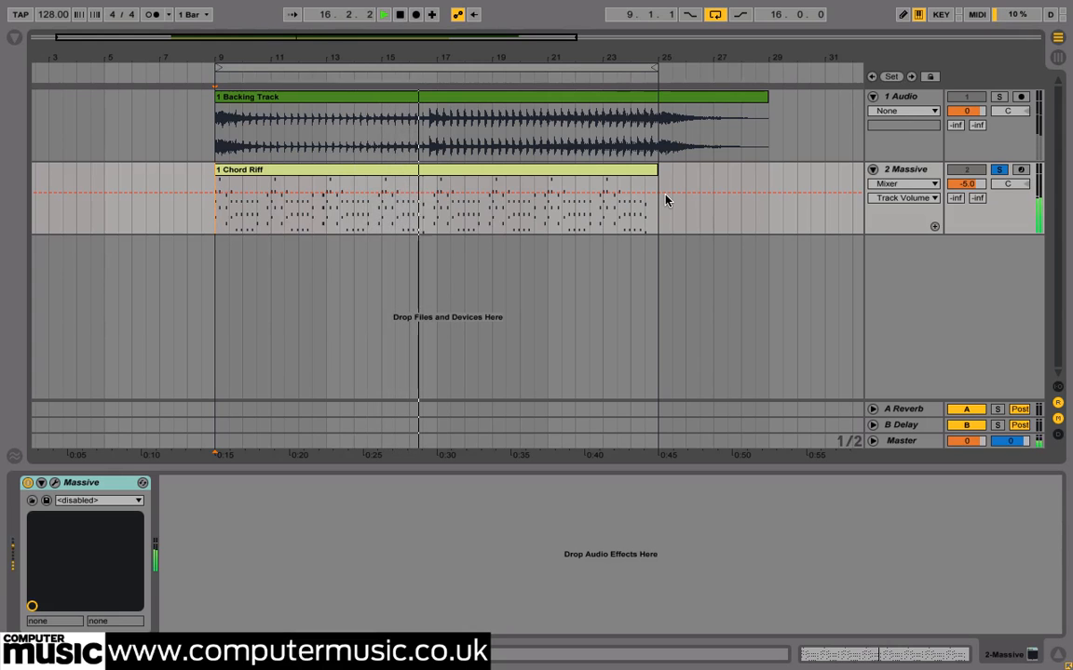
Step: Add an EQ Eight audio effect after Massive on the Massive track
click(892, 171)
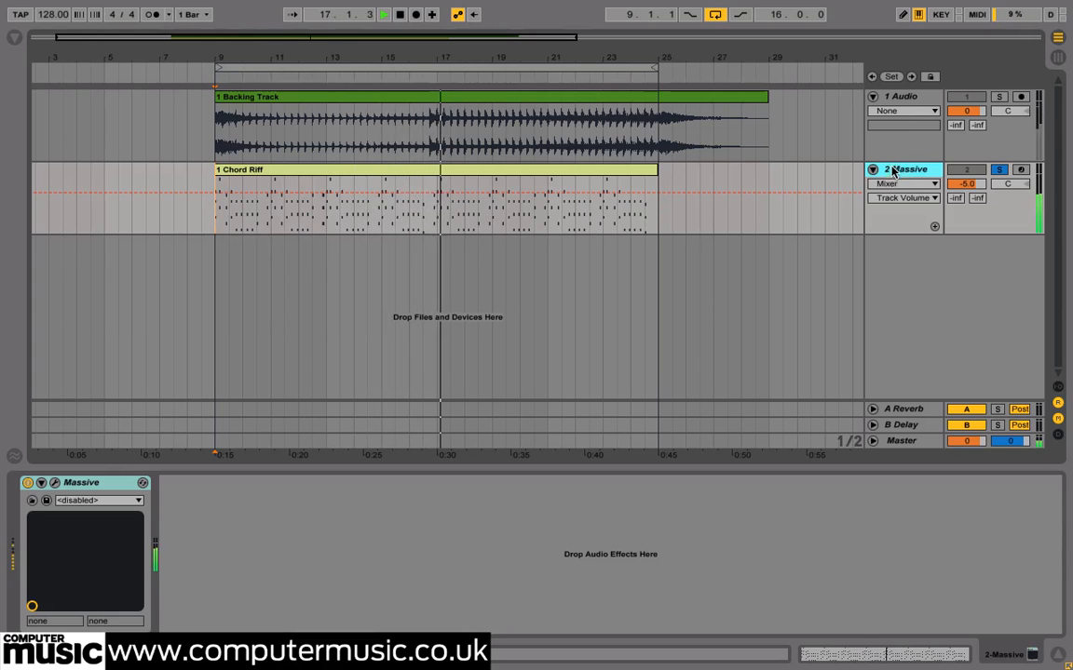
click(13, 39)
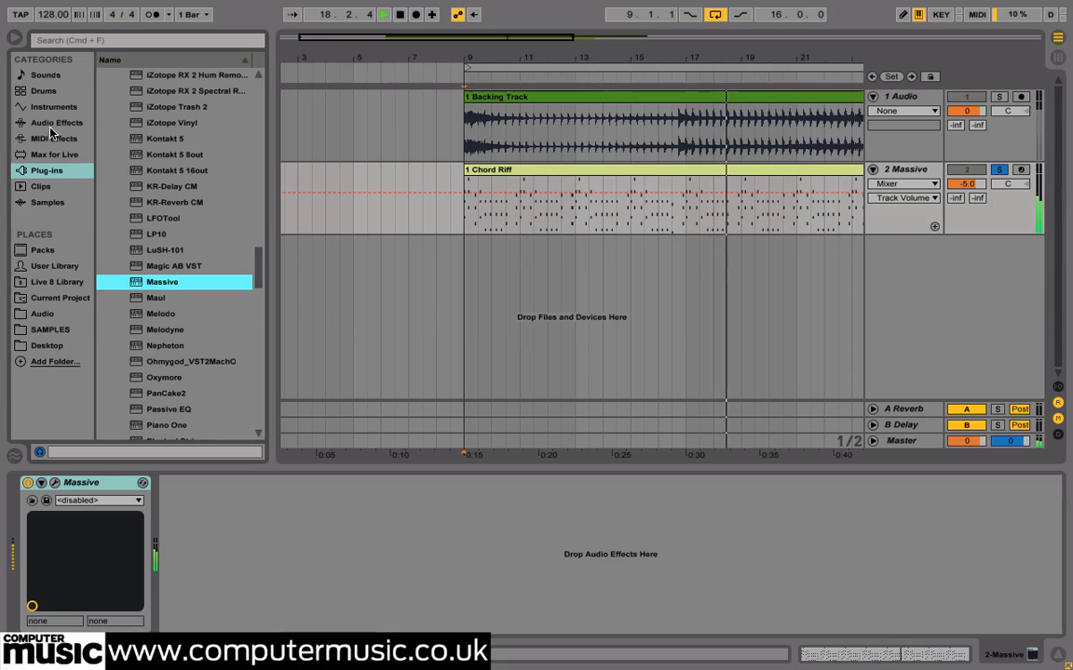
click(56, 122)
double_click(145, 234)
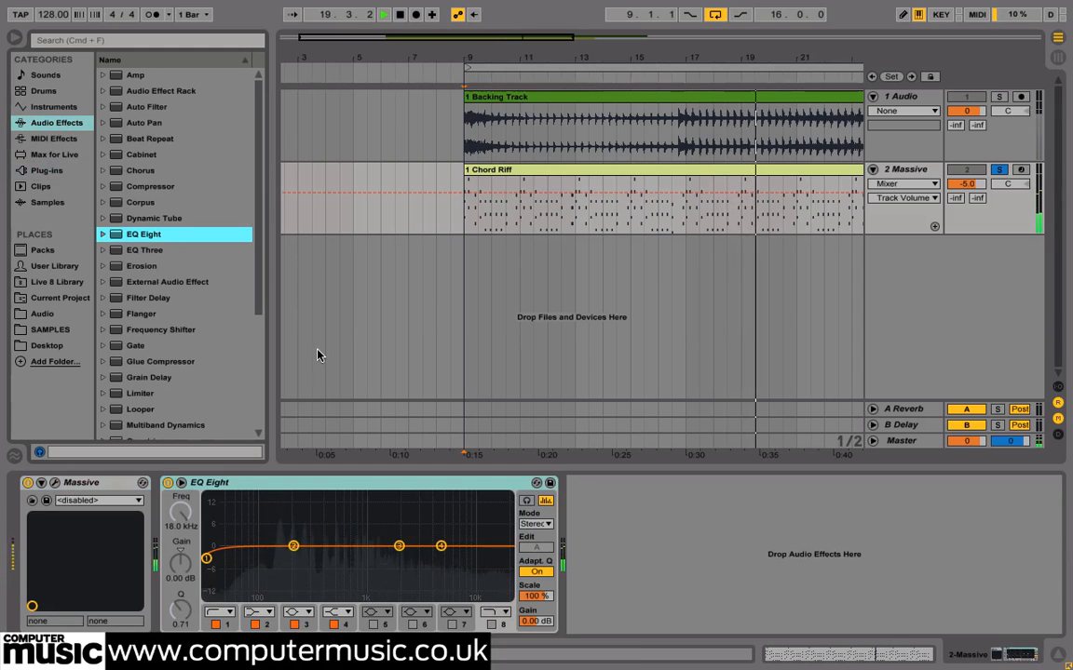
Step: Set the frequency of EQ Eight's band 1 low cut to 120 Hz
click(207, 559)
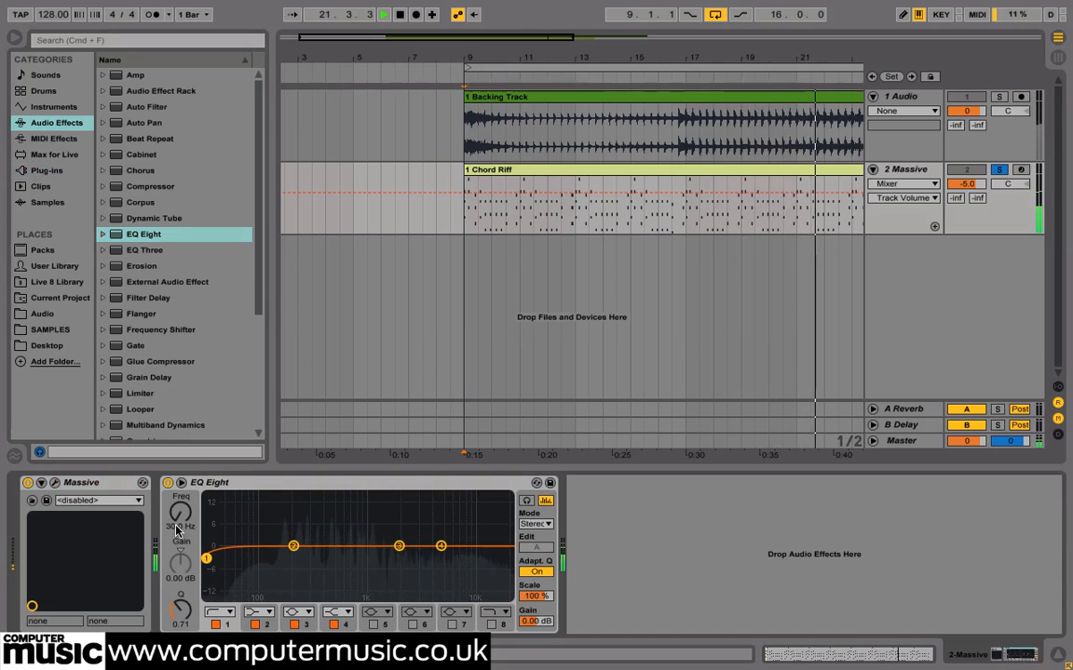
click(179, 527)
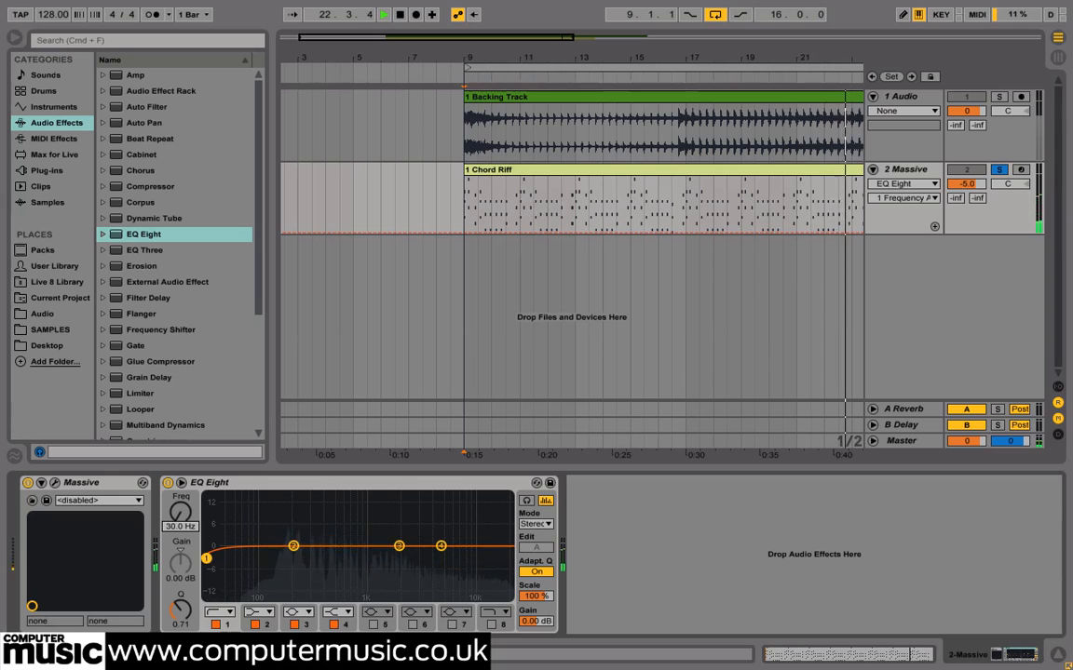
text(120)
key(Return)
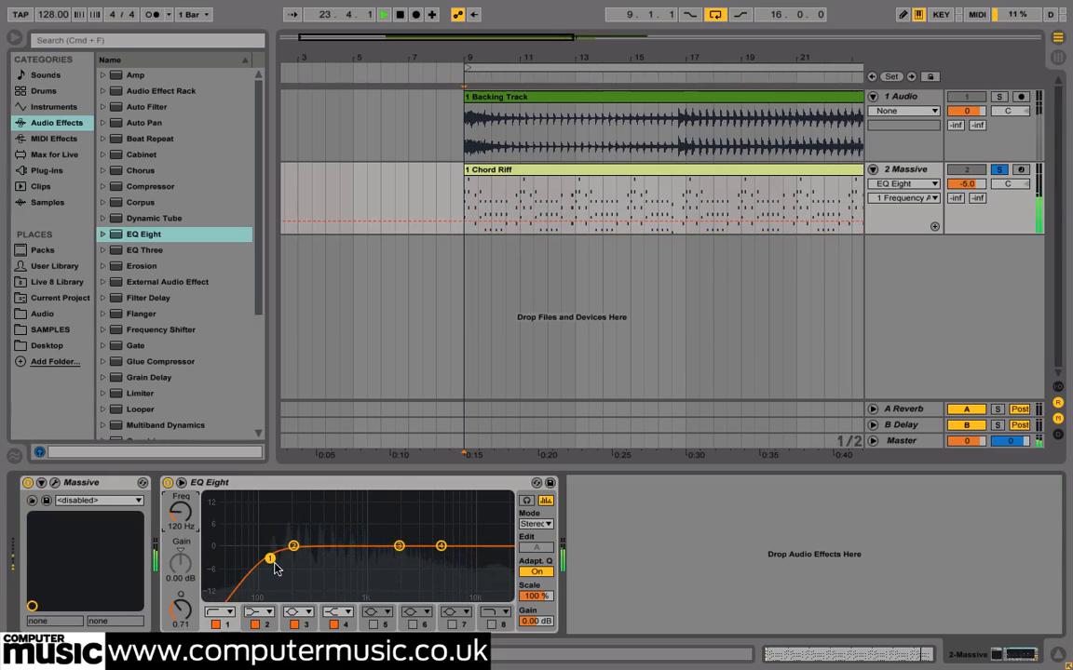
Step: Set EQ Eight's band 2 to -4 dB gain at 409 Hz, then bypass and re-enable the EQ to compare the sound
click(293, 548)
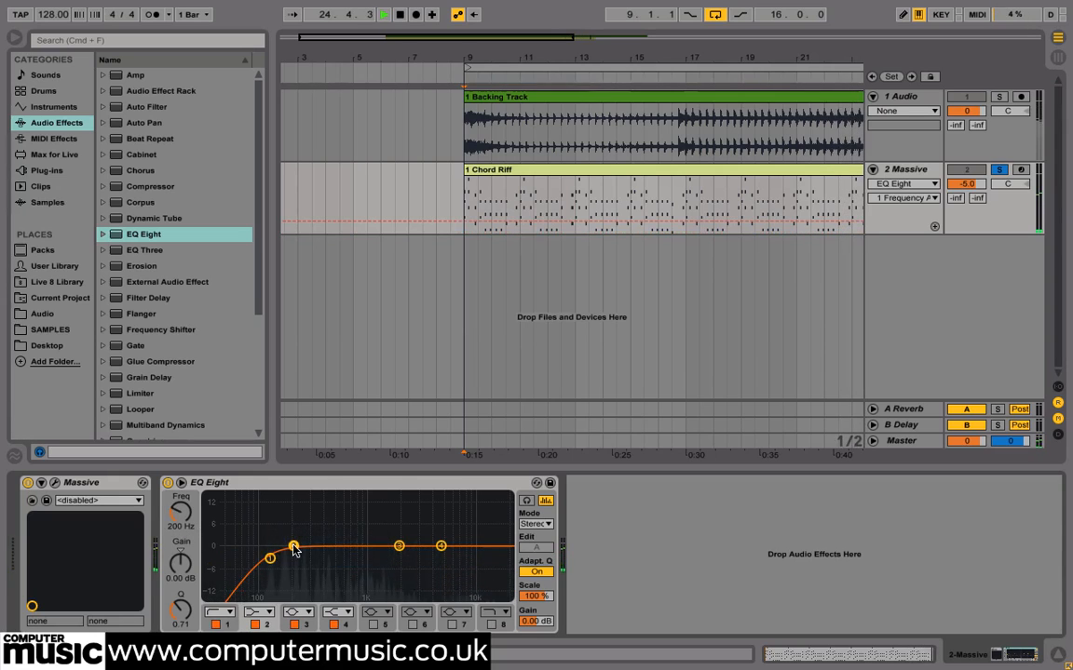
click(179, 578)
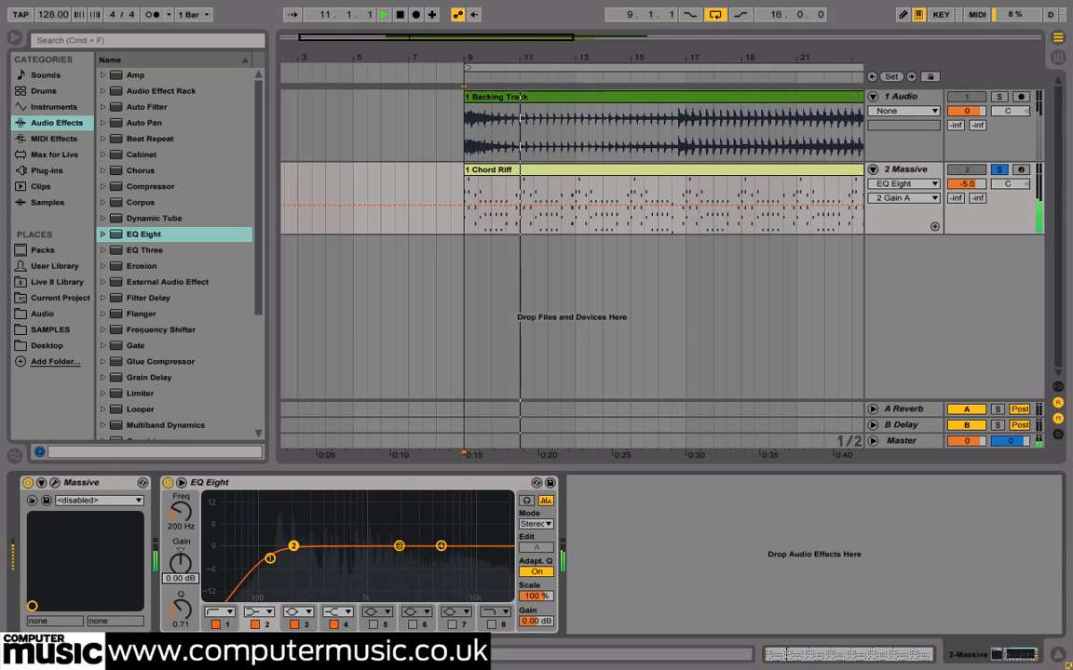
text(-)
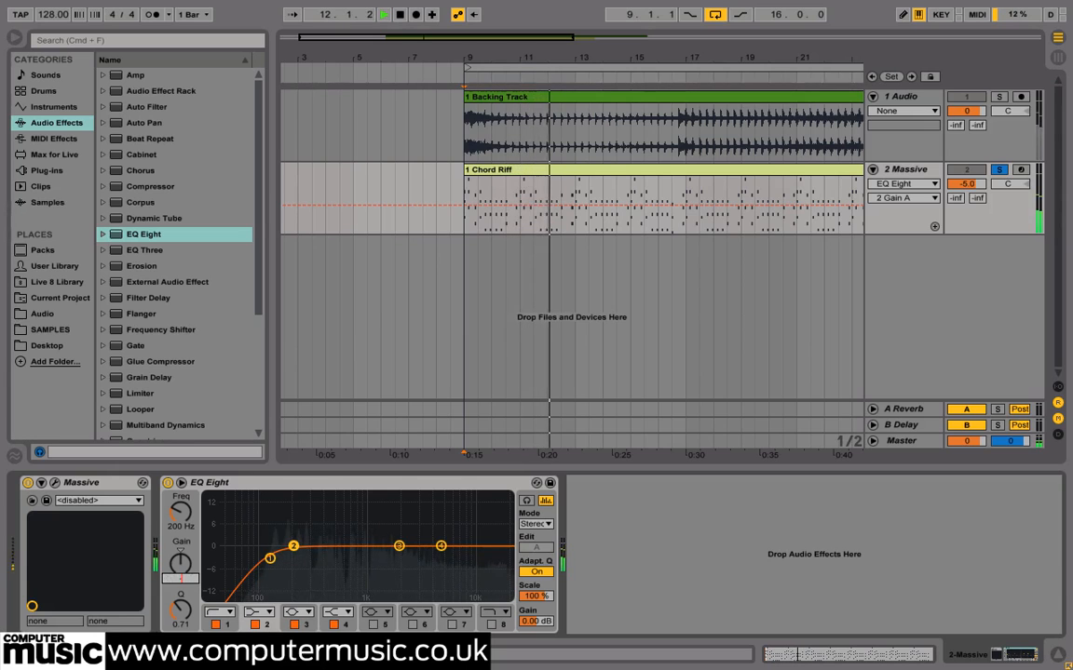
text(4)
key(Return)
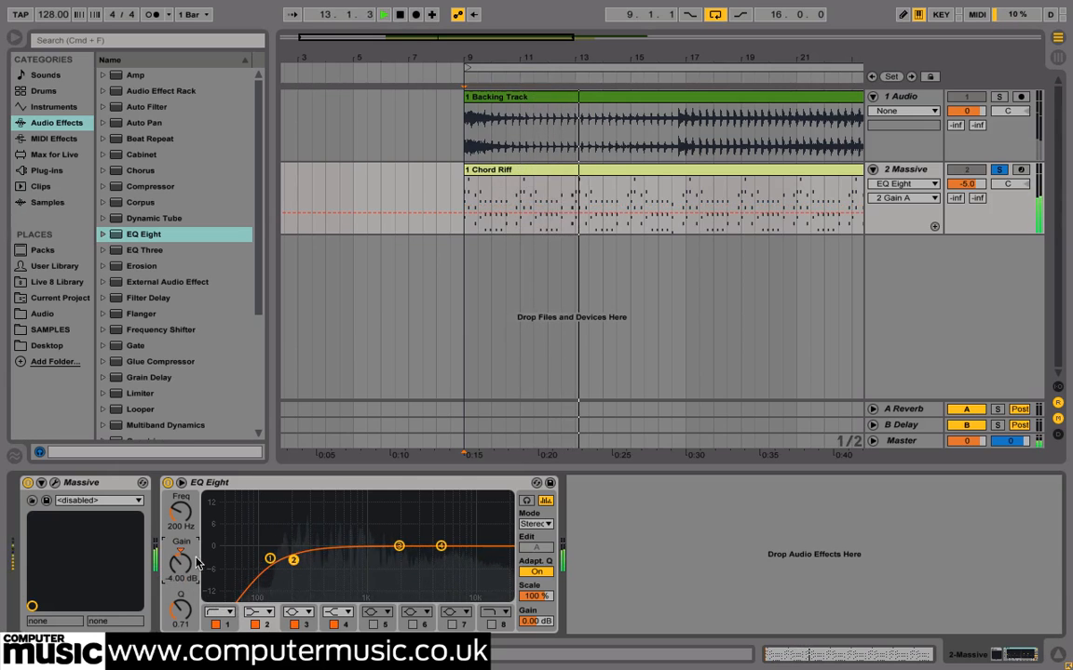
click(180, 526)
text(409)
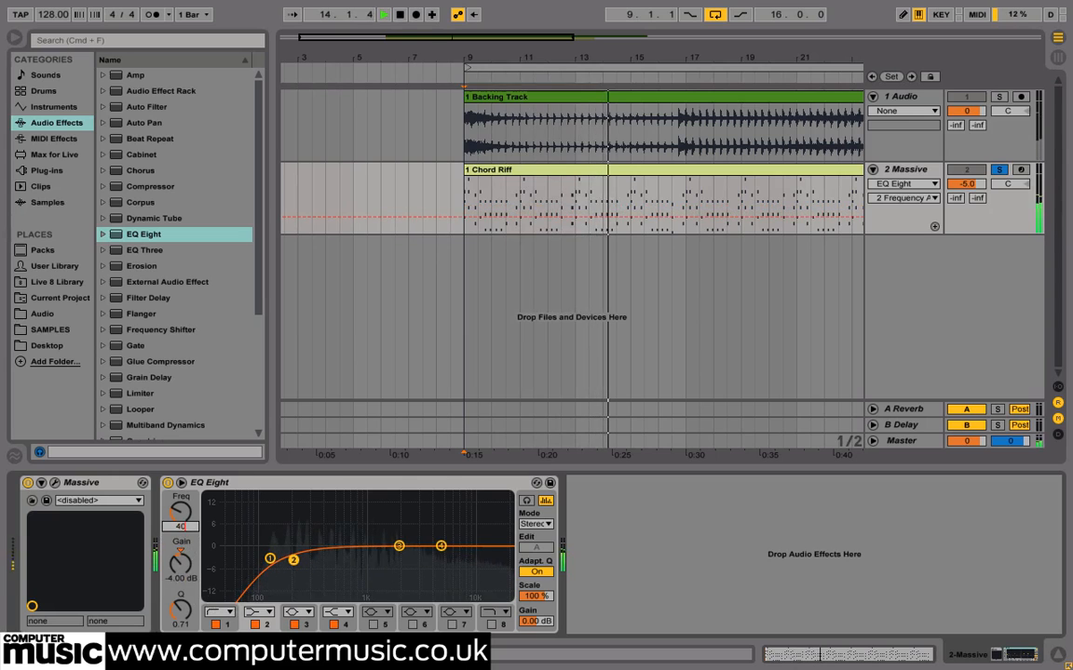
key(Return)
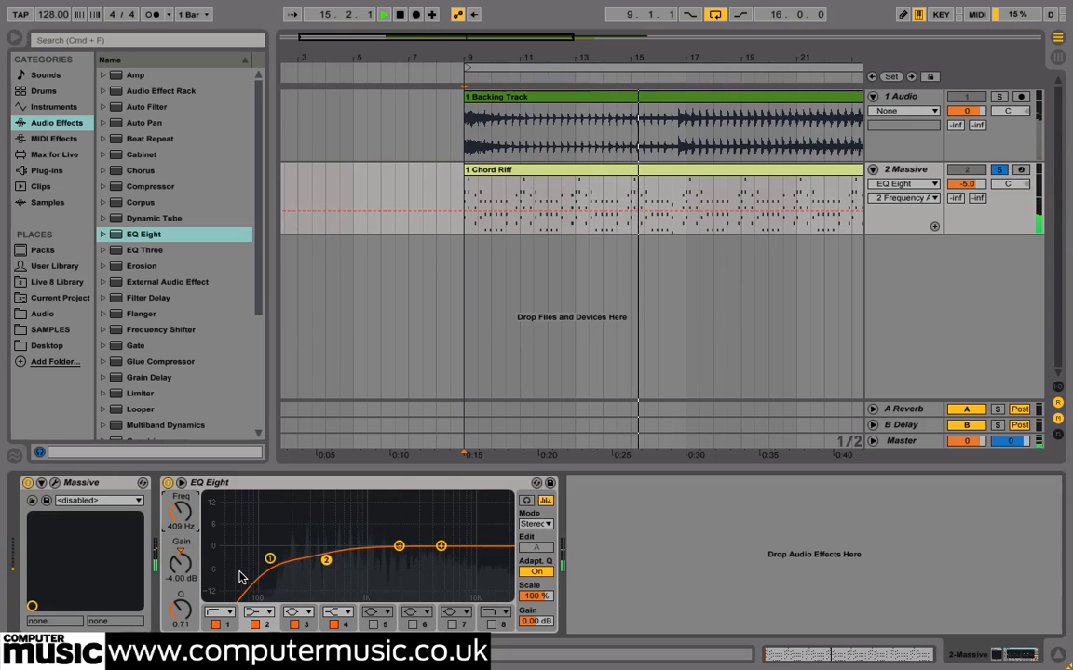
click(168, 483)
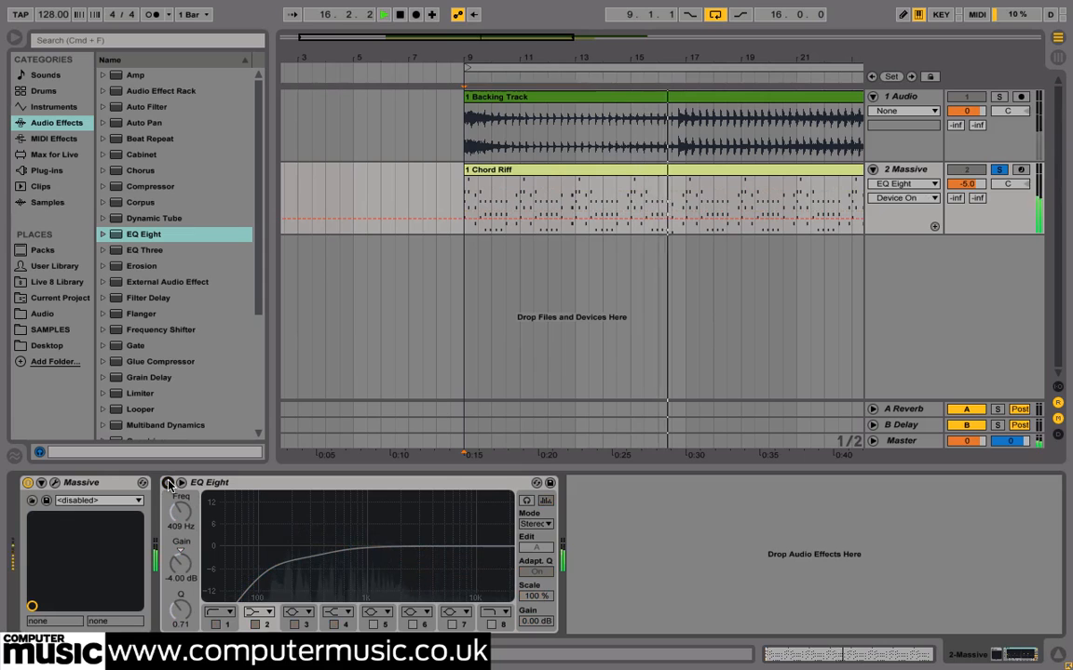
click(168, 483)
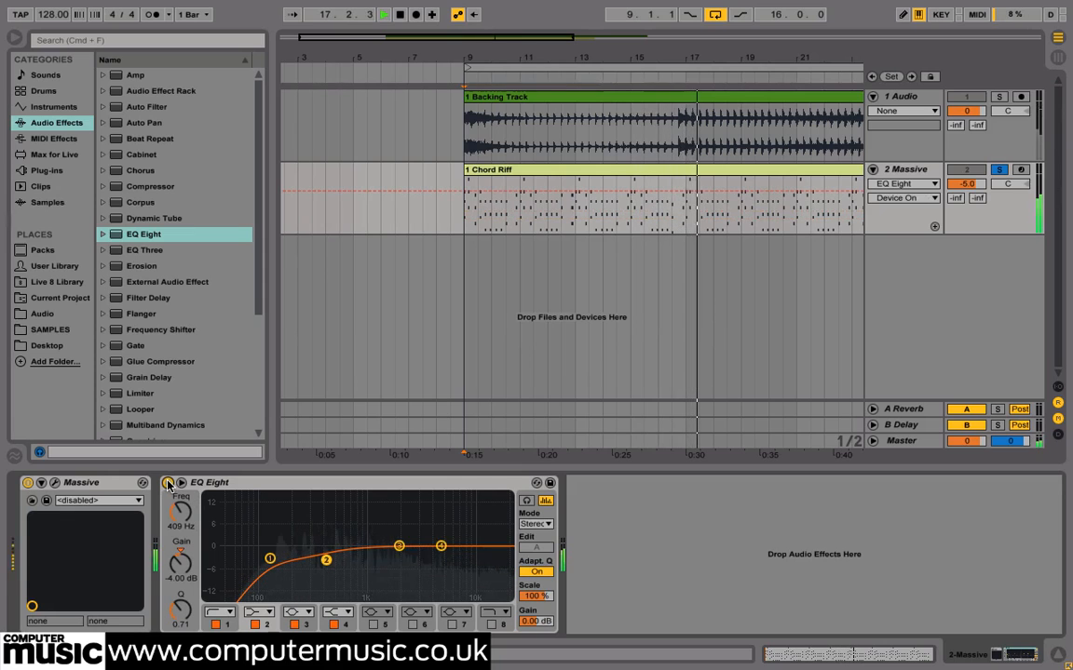
Step: Insert a MIDI track below the Massive track, copy the Chord Riff clip onto it at bar 9 and colour the copy olive
right_click(899, 173)
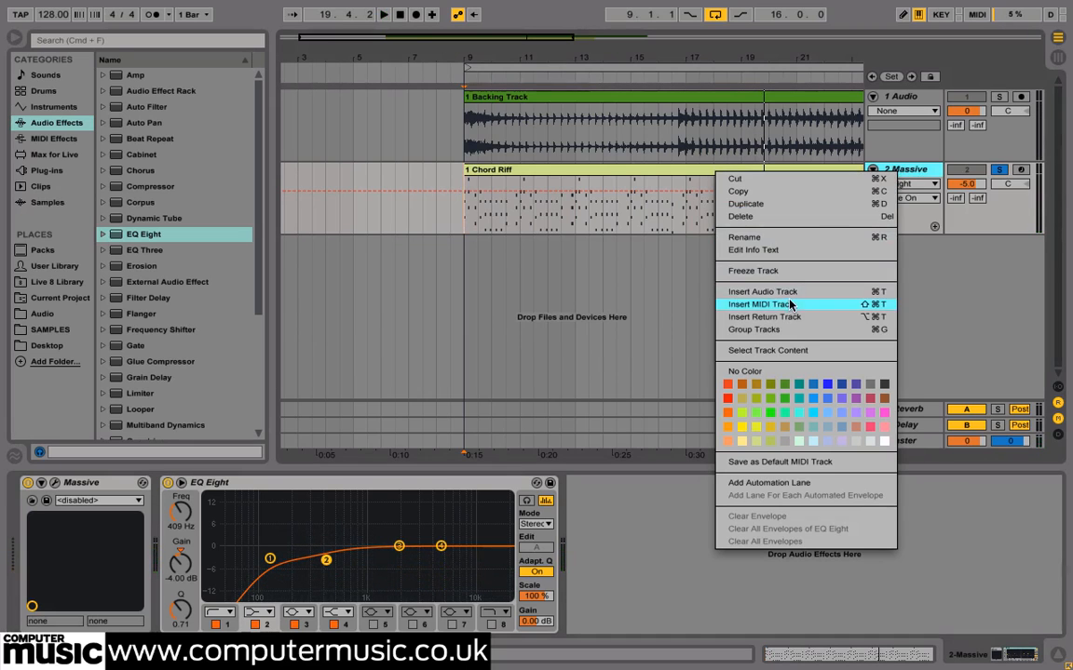
click(838, 303)
drag(649, 177, 636, 250)
right_click(636, 249)
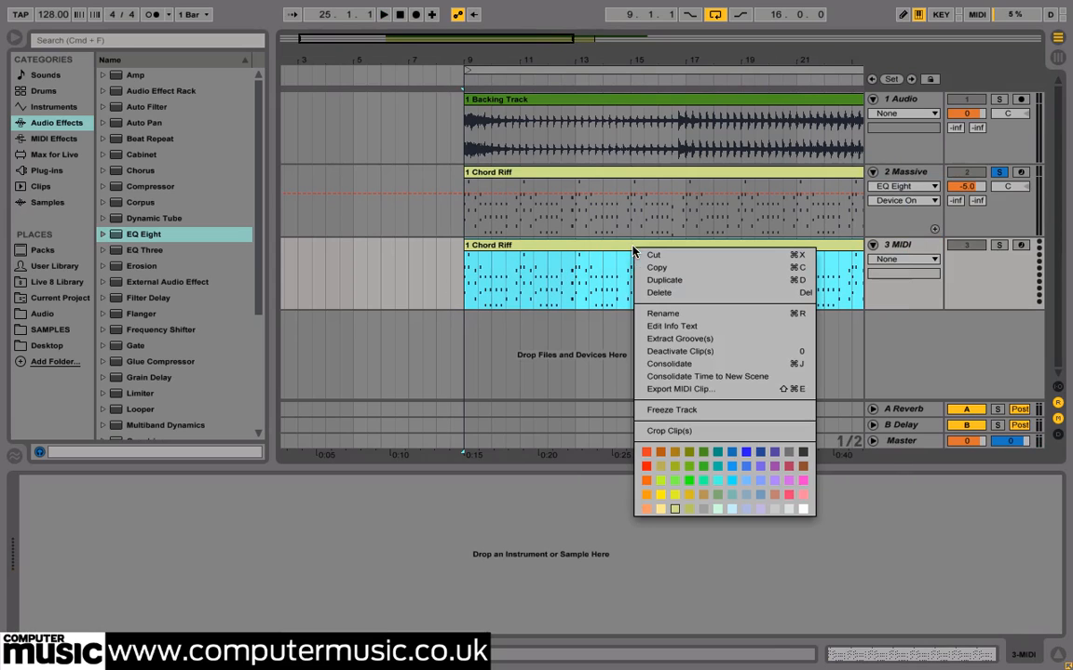
click(675, 453)
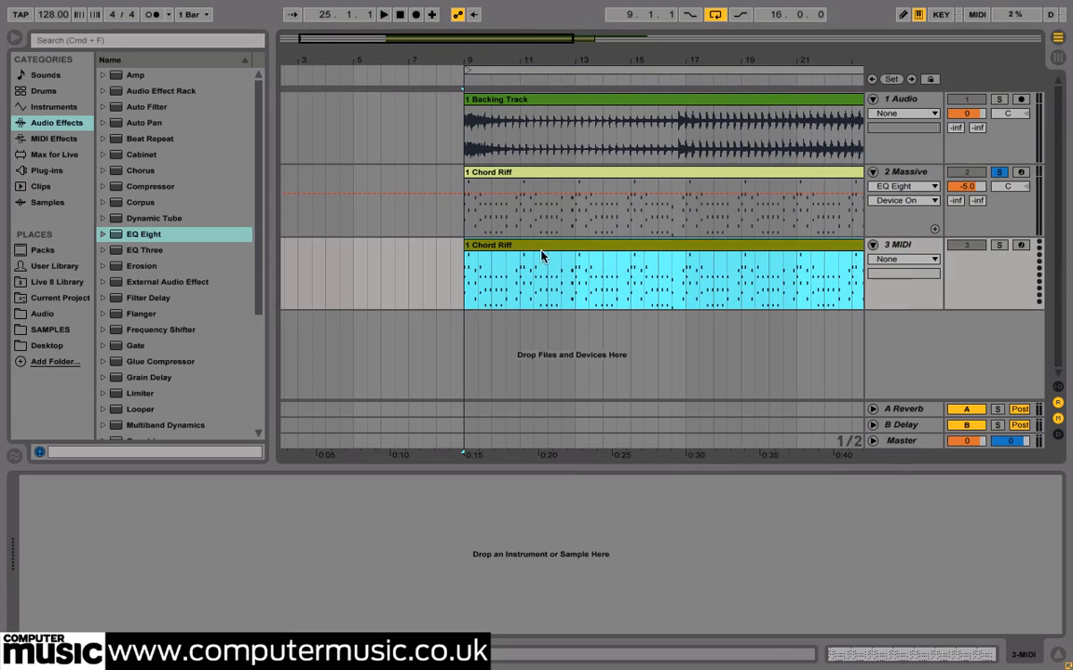
Step: Load Rob Papen's Predator VST instrument onto the empty MIDI track holding the olive Chord Riff clip
click(53, 171)
scroll(190, 204, up, 10)
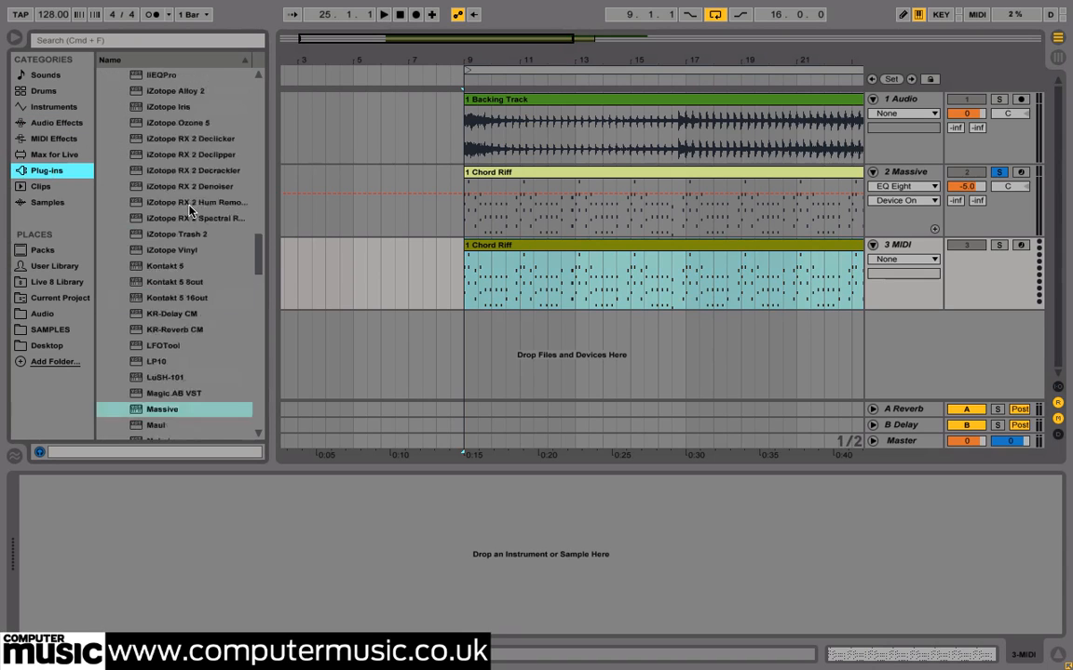
scroll(189, 208, up, 10)
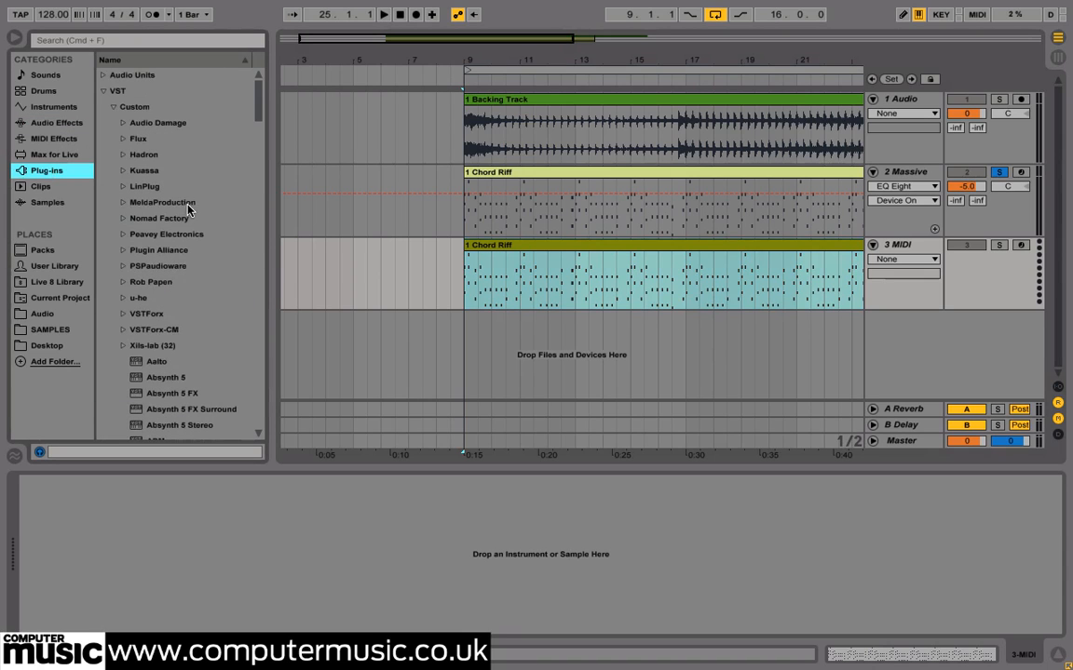
click(126, 282)
scroll(189, 330, down, 1)
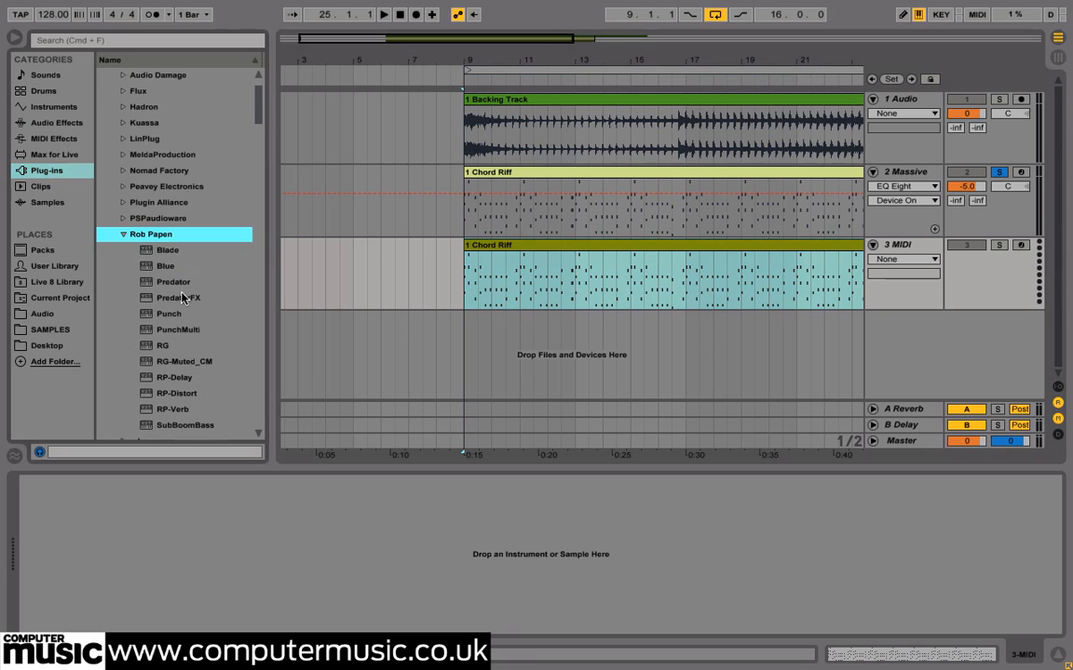
click(175, 283)
drag(337, 320, 349, 326)
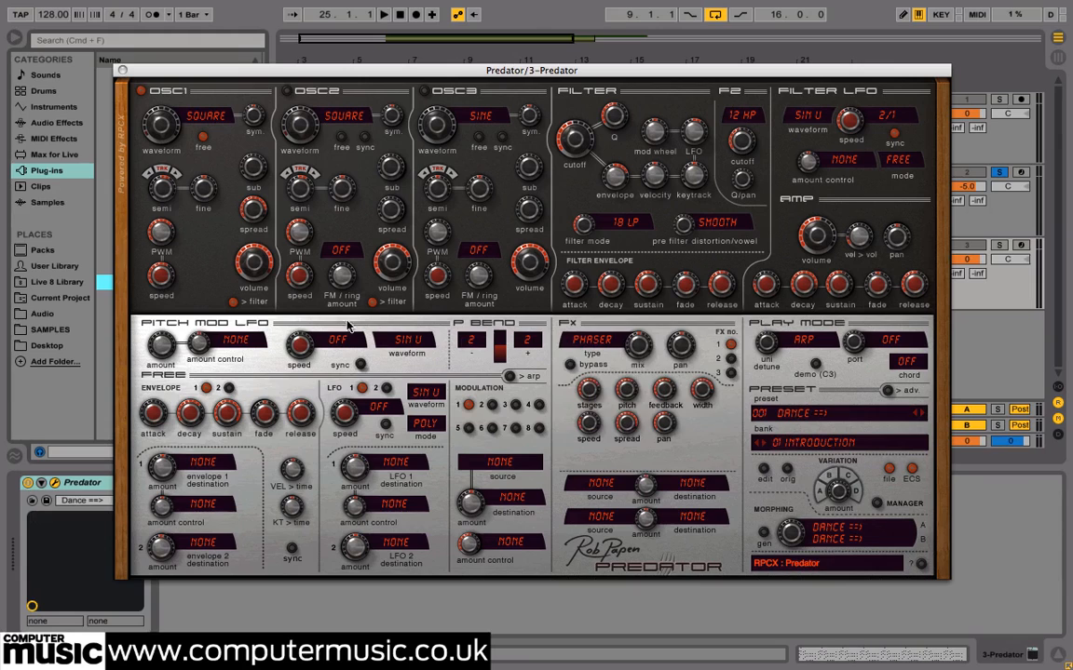
Step: Load Predator's preset 112 lead: trance pops from the 01 Introduction bank and close the plug-in window
click(806, 419)
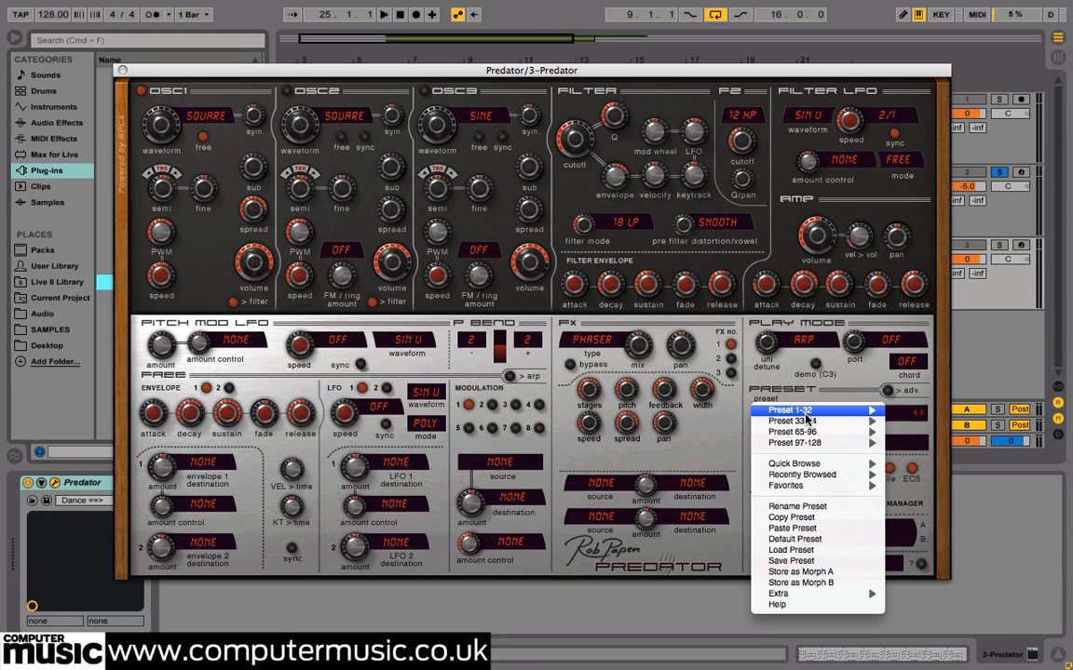
click(808, 420)
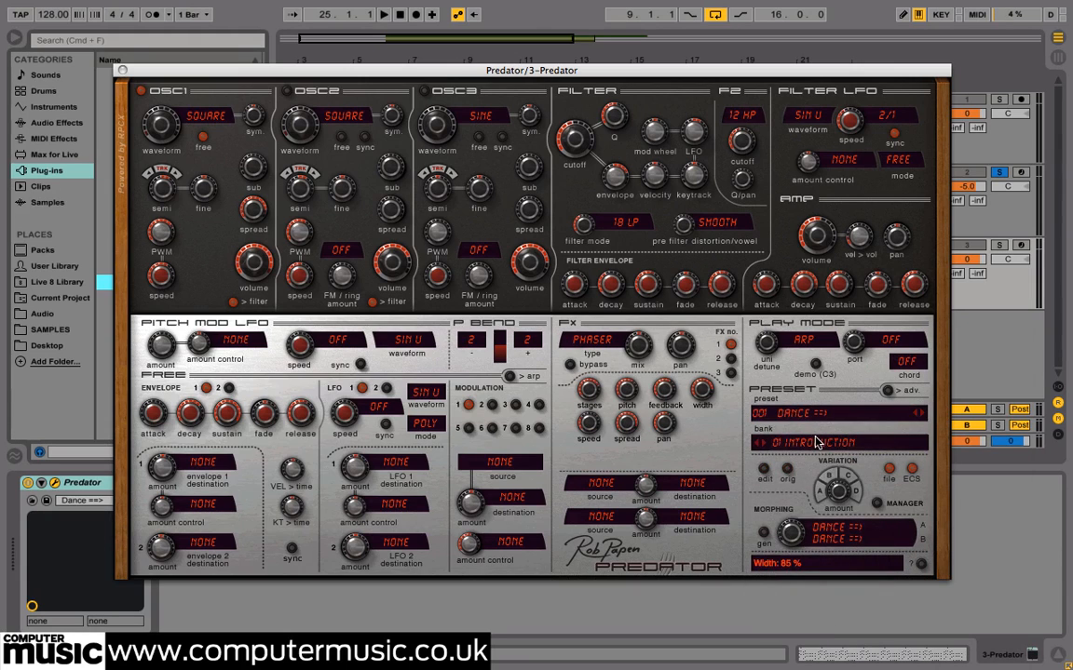
click(815, 443)
click(902, 421)
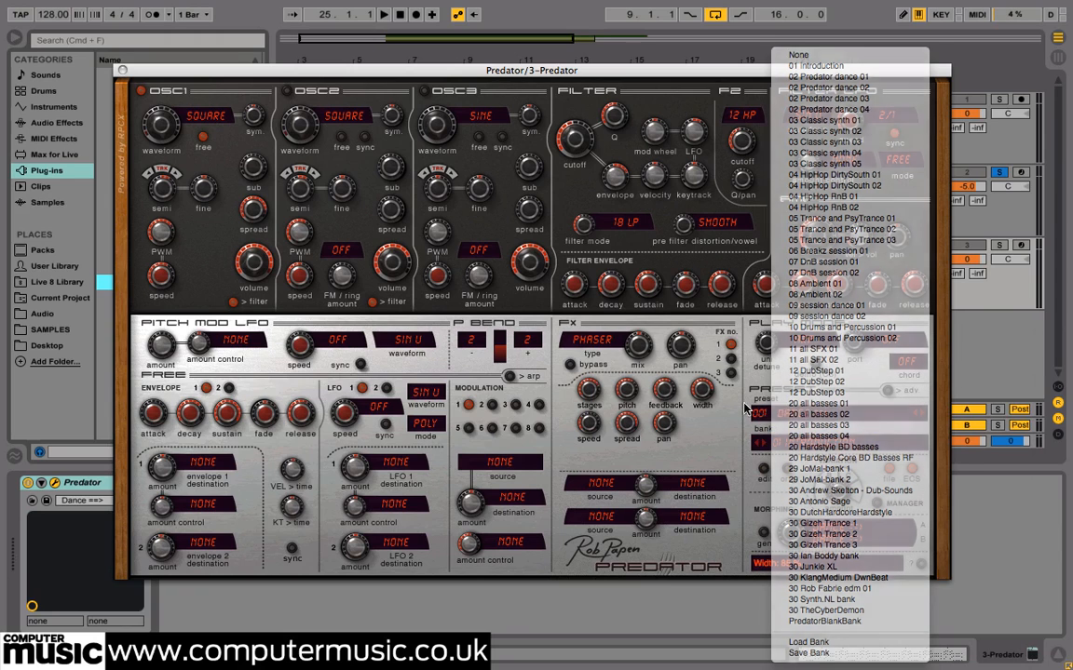
click(901, 420)
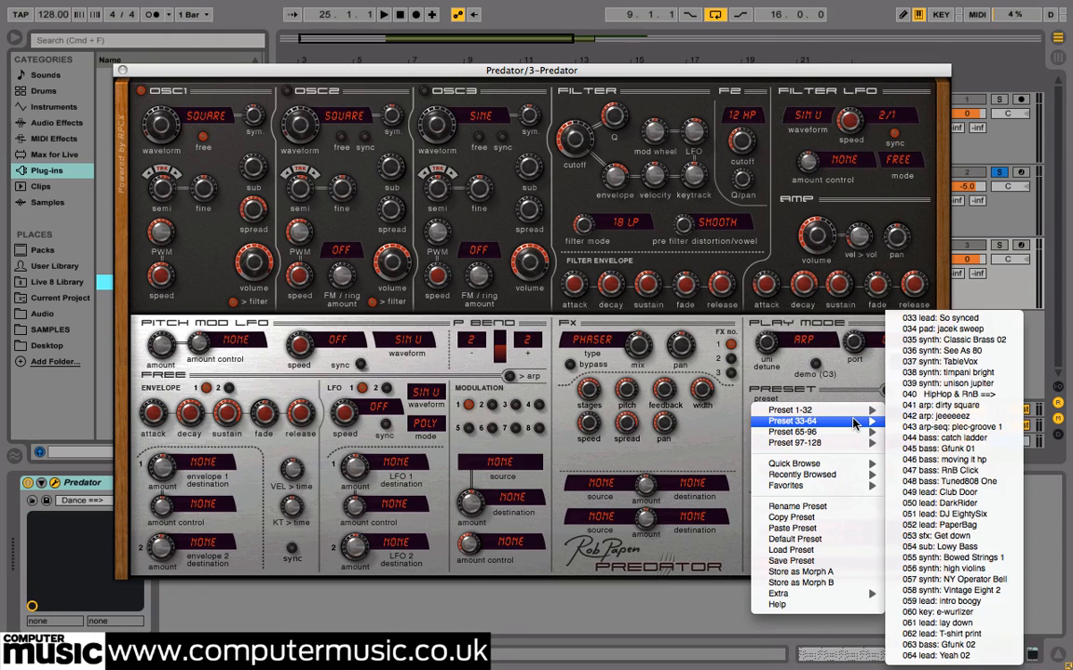
mouse_move(855, 443)
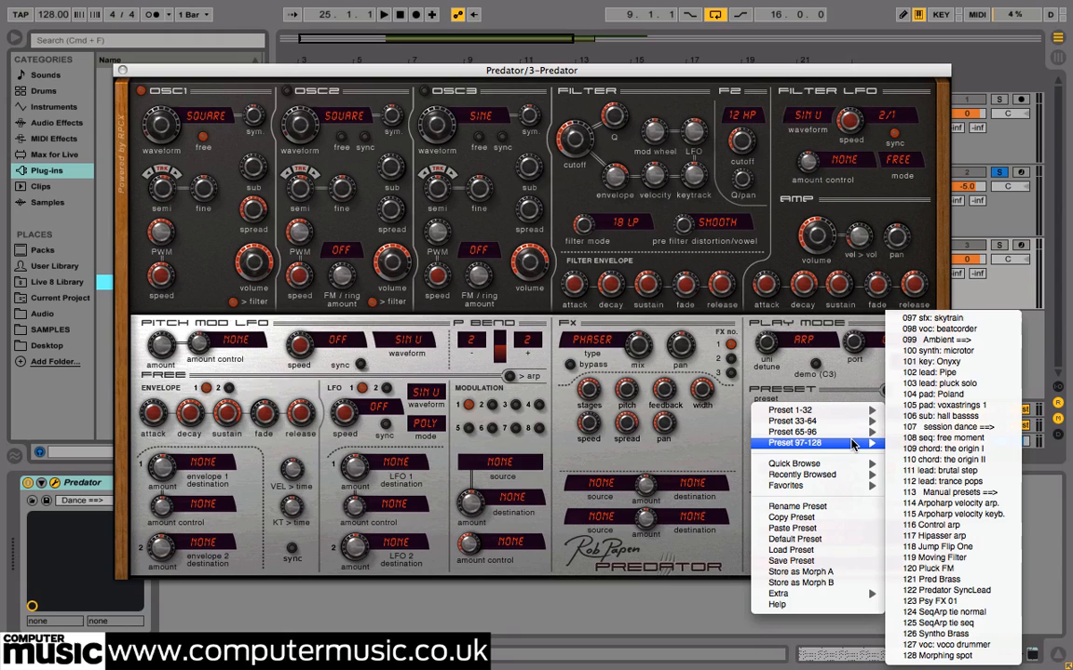
click(940, 481)
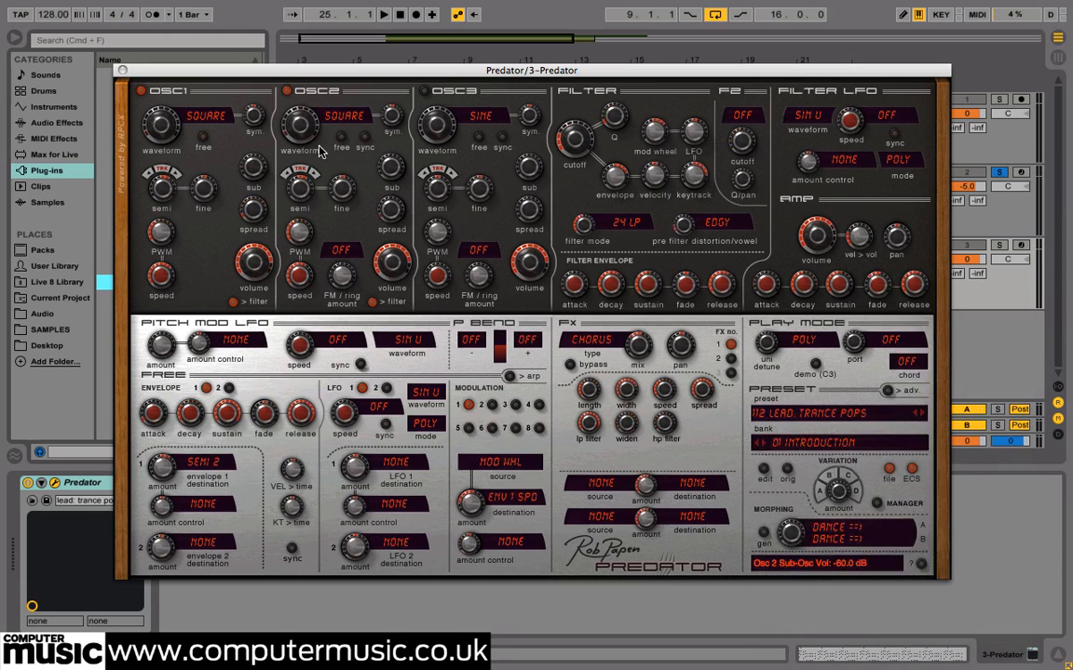
click(123, 71)
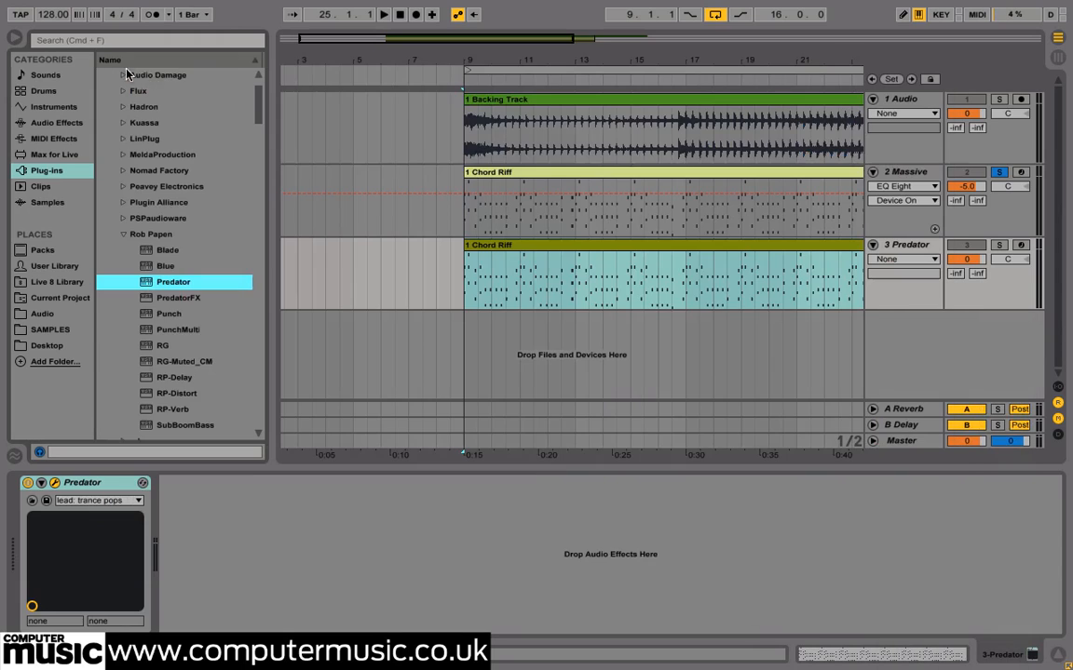
Step: Solo the Predator track, set its volume to -7.0, and audition it alone and together with the soloed Massive track
click(1000, 244)
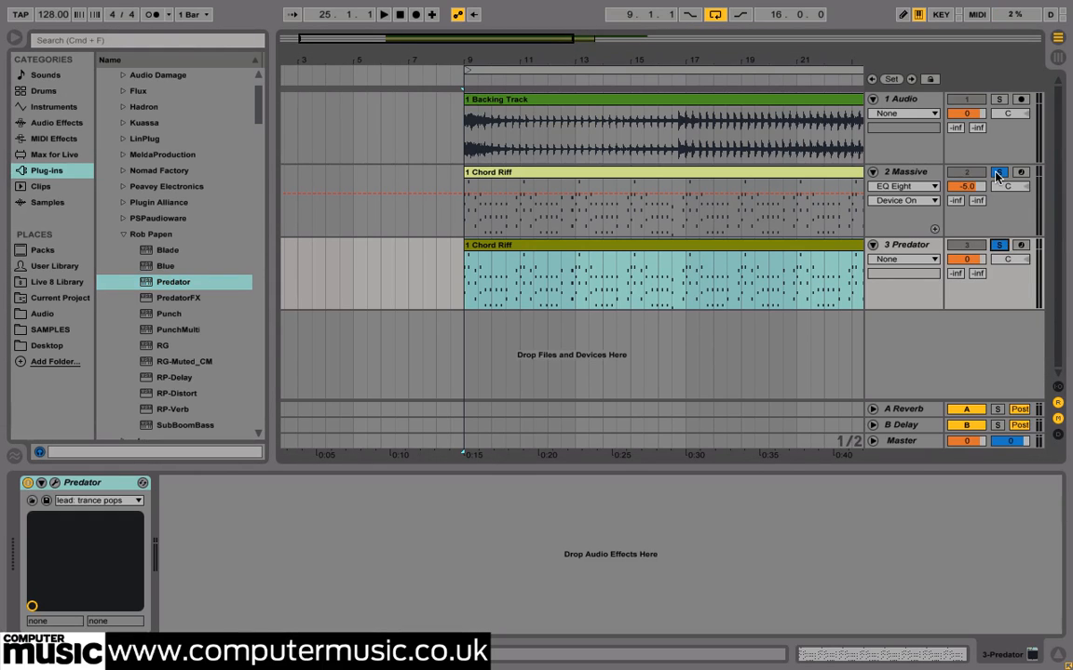
click(965, 258)
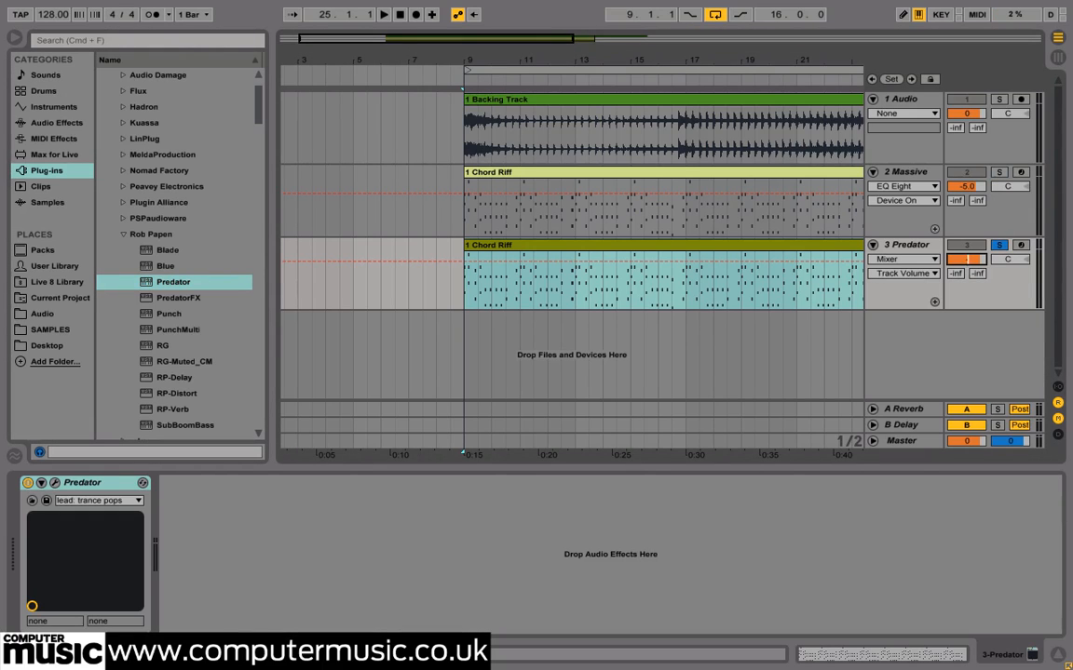
key(space)
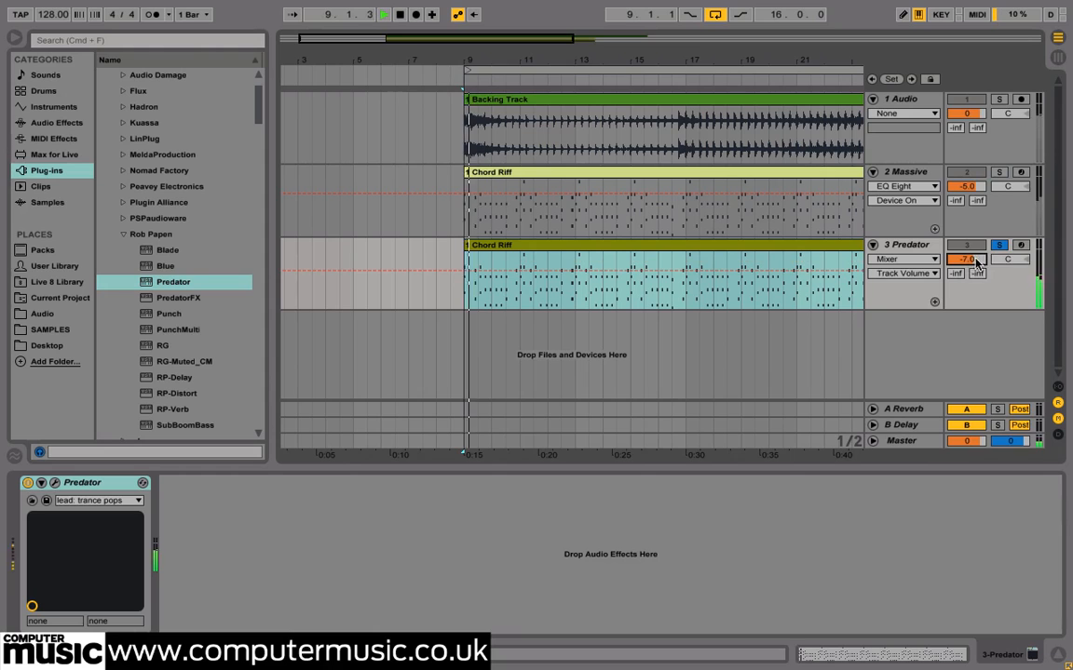
click(999, 174)
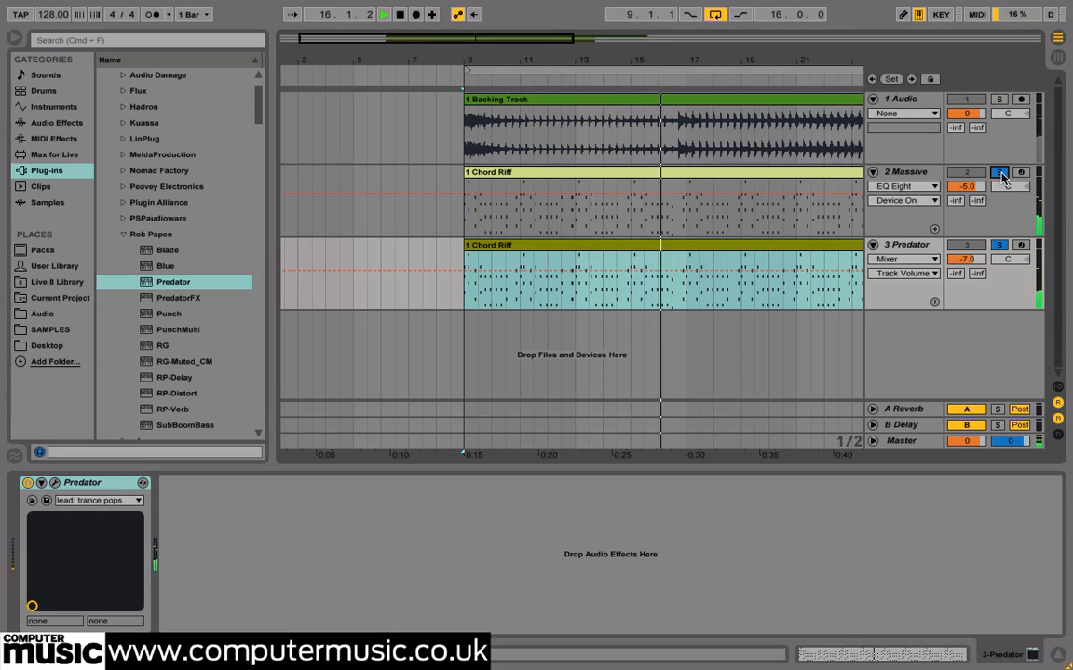
key(space)
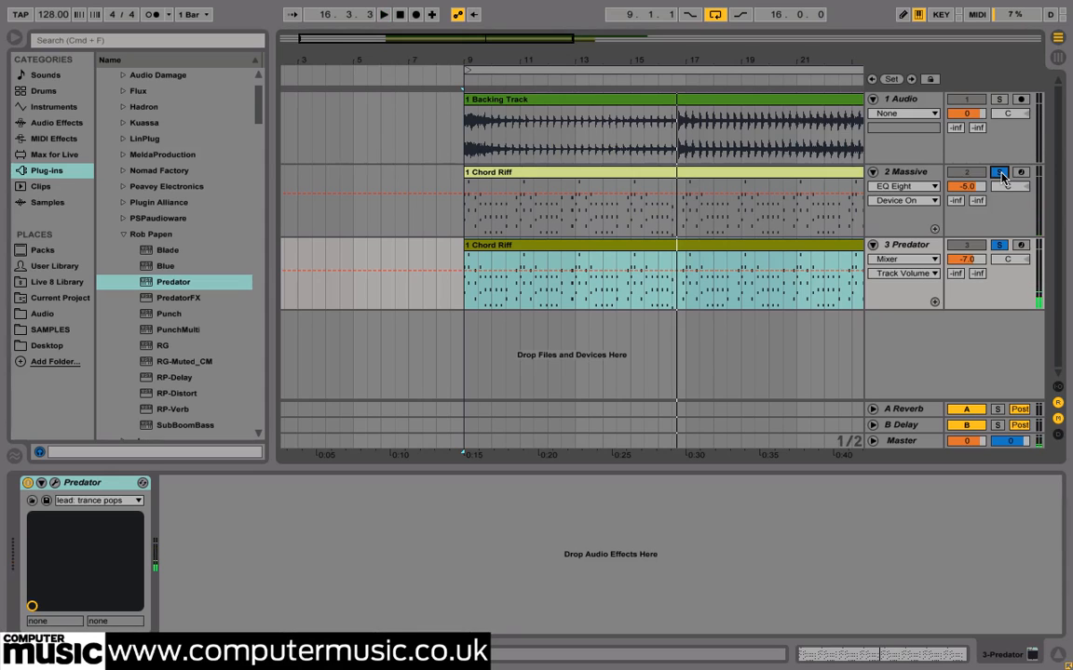
Step: Insert a new MIDI track below the Predator track
click(911, 248)
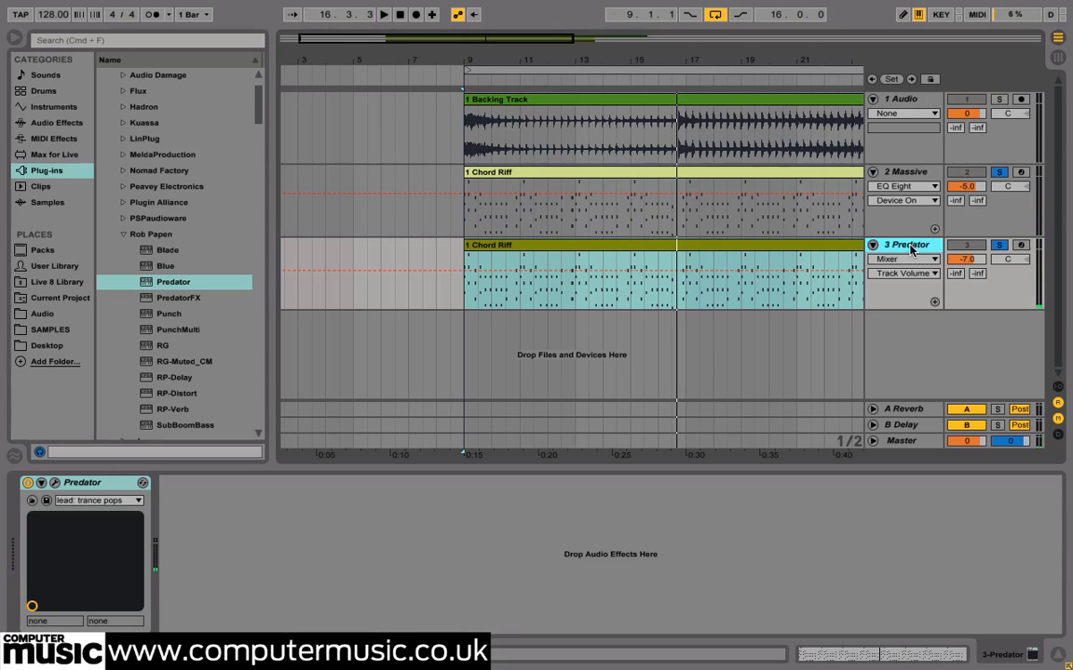
right_click(902, 250)
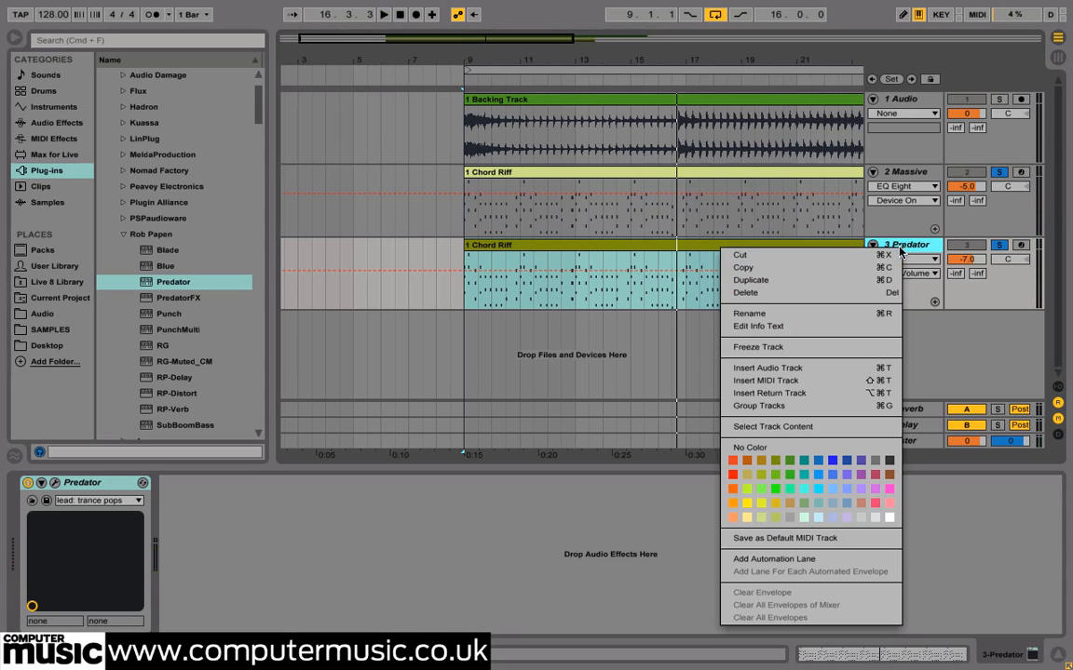
click(778, 378)
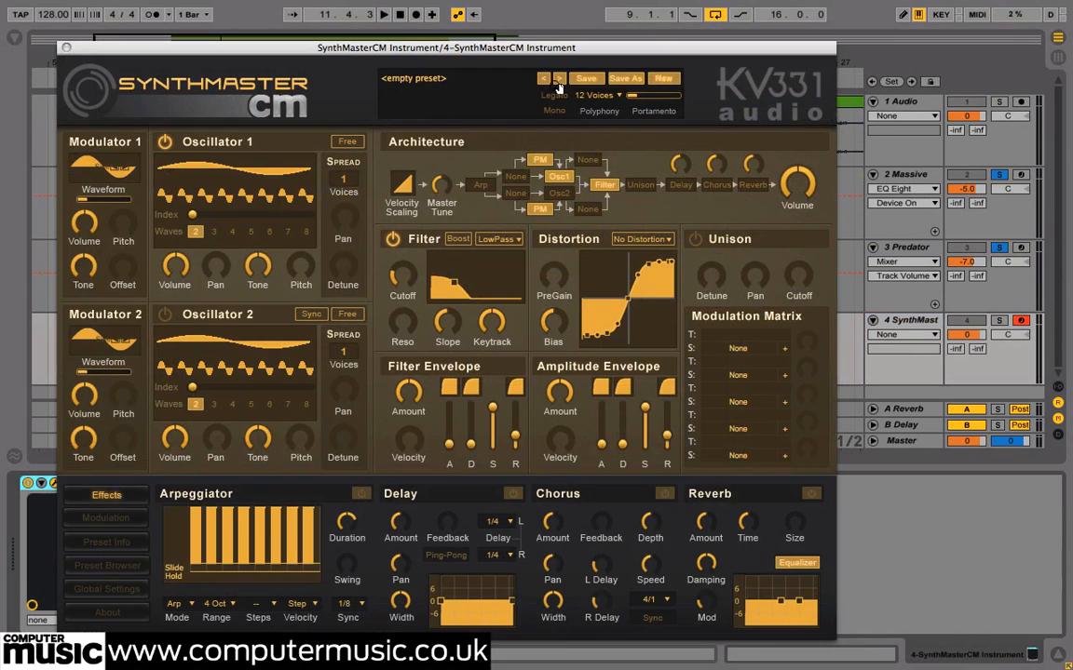
Step: Select the ARP - FM PysBass preset in SynthMasterCM, set its track volume to -7.0 and close the plug-in window
click(559, 80)
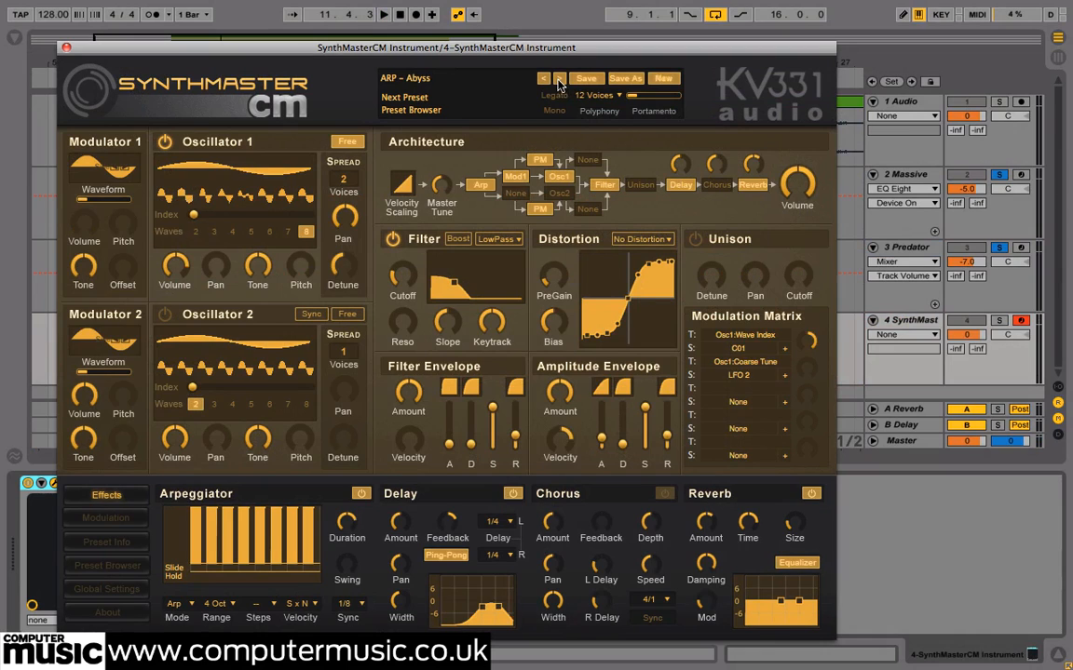
click(558, 80)
click(559, 80)
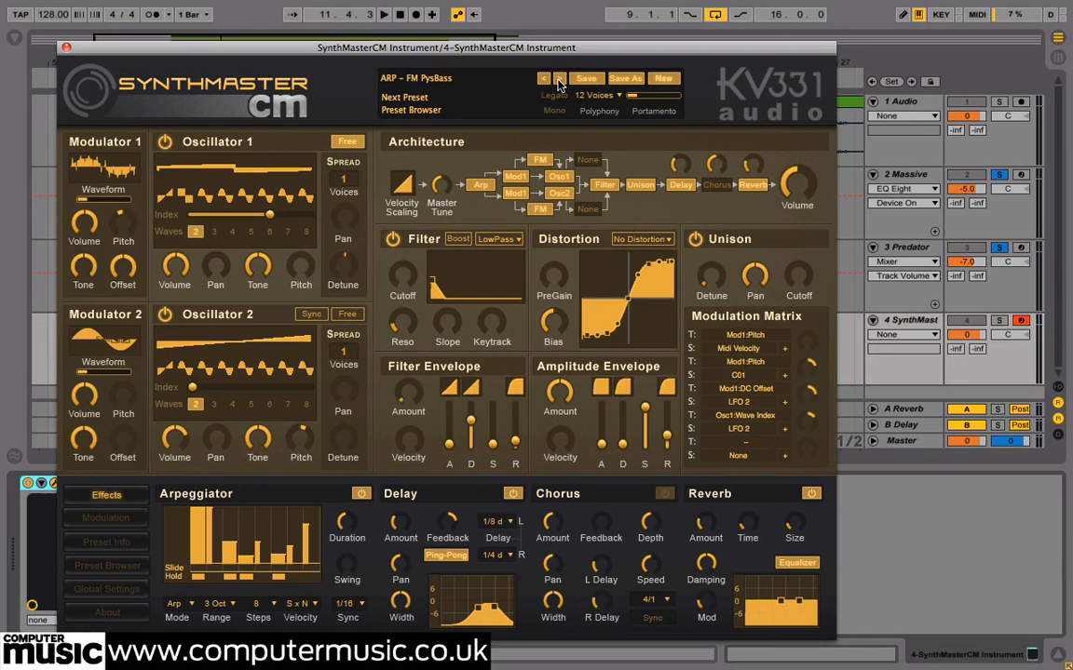
click(975, 343)
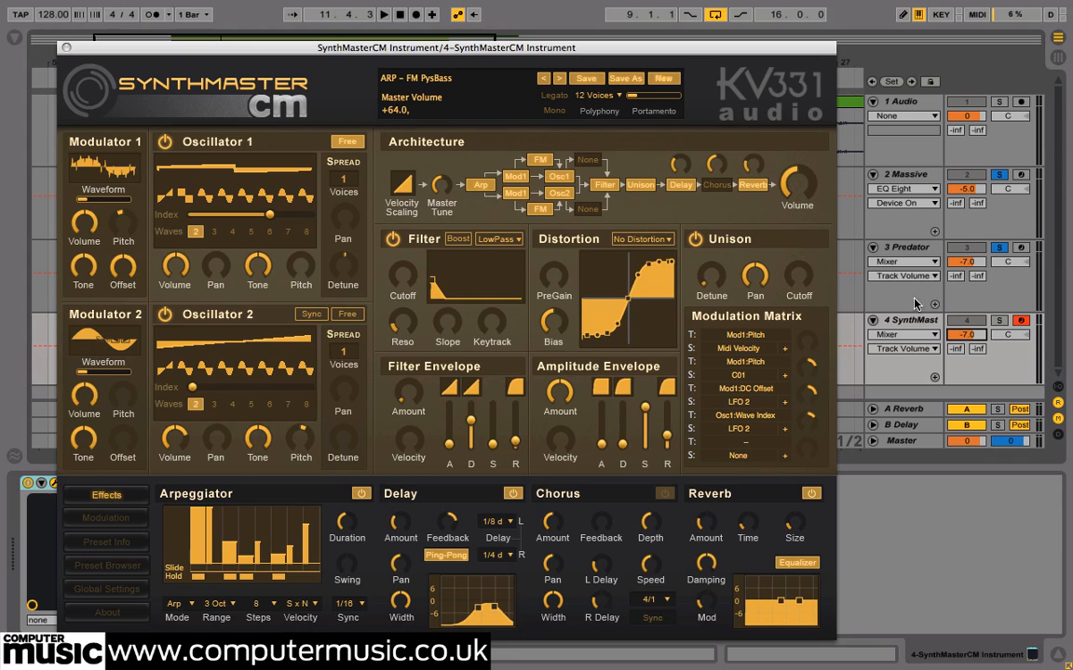
click(66, 48)
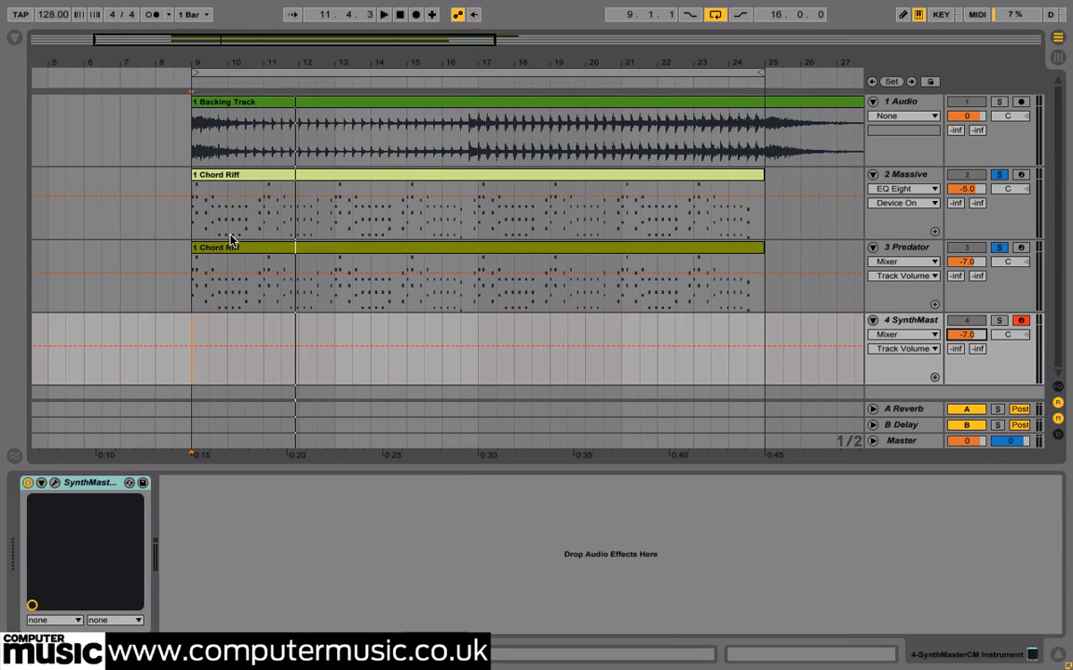
Step: Copy the Chord Riff clip from the Predator track onto the SynthMaster track at bar 9 and colour the copy orange
drag(235, 248, 228, 326)
right_click(227, 325)
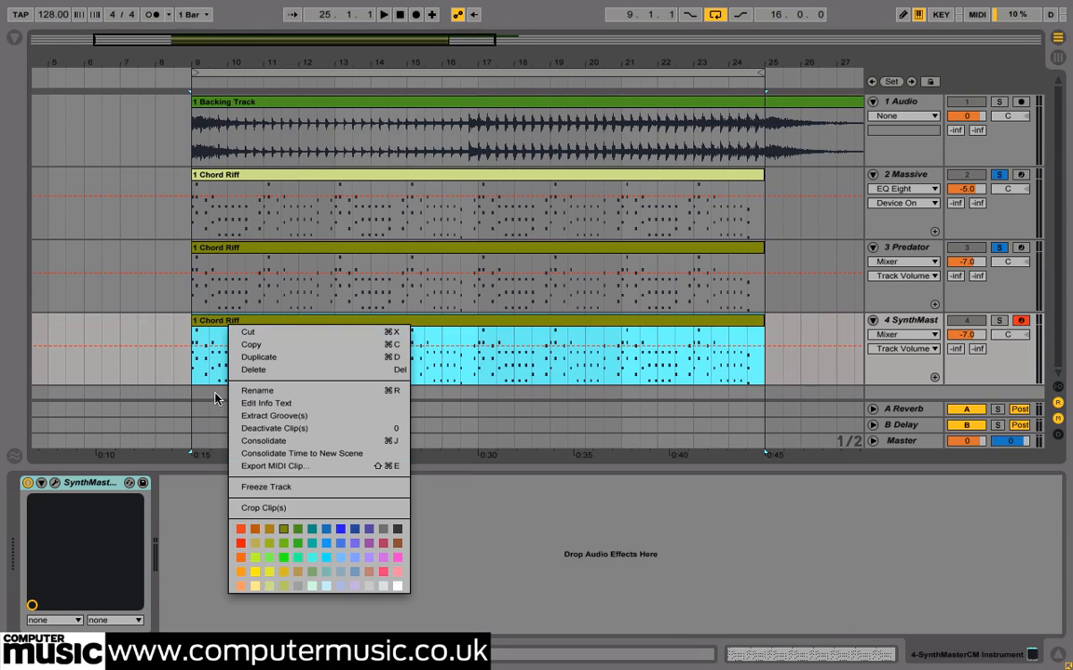
click(237, 578)
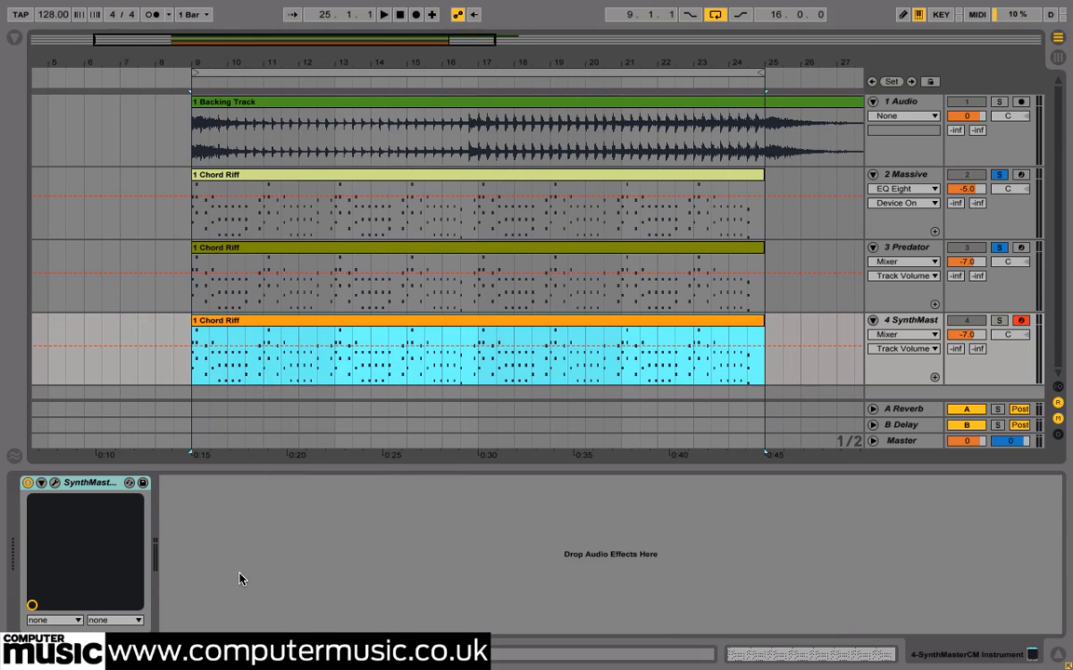
Step: Open the orange Chord Riff clip's notes and delete C#4 and F3 from the first chord and F4 from the second
double_click(245, 325)
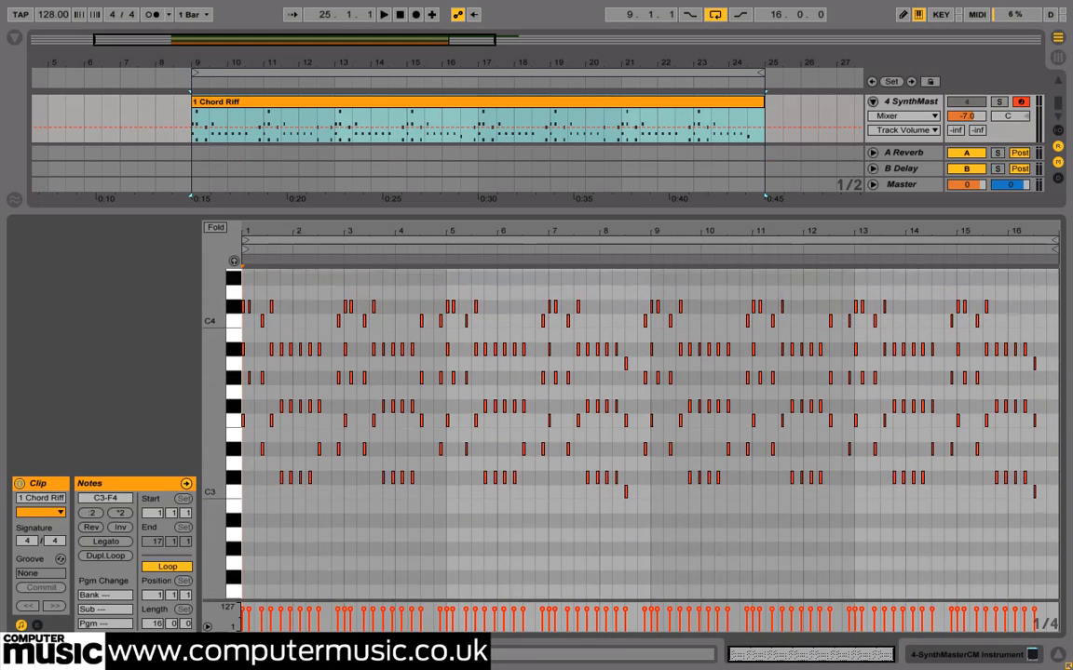
key(plus)
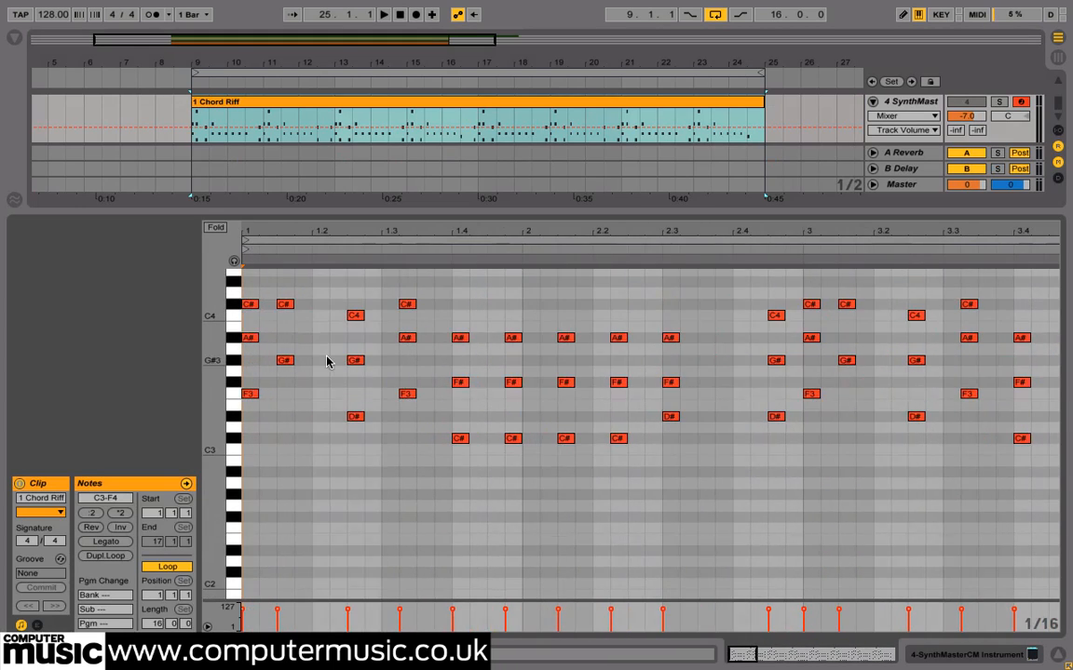
scroll(274, 361, up, 3)
click(252, 375)
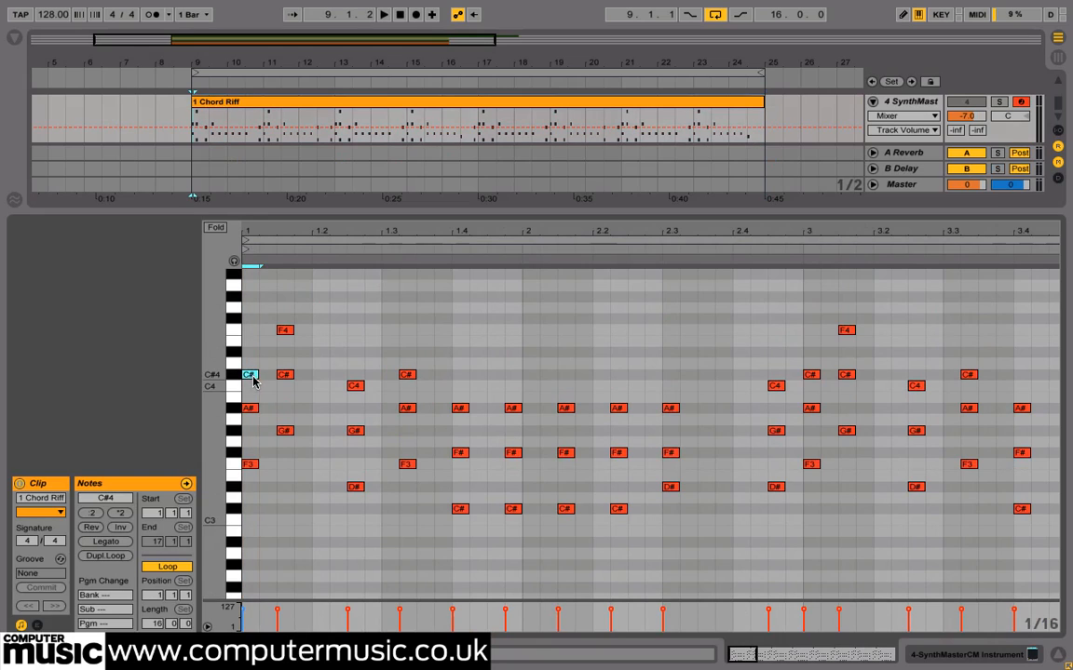
key(Delete)
click(253, 465)
key(Delete)
click(284, 327)
key(Delete)
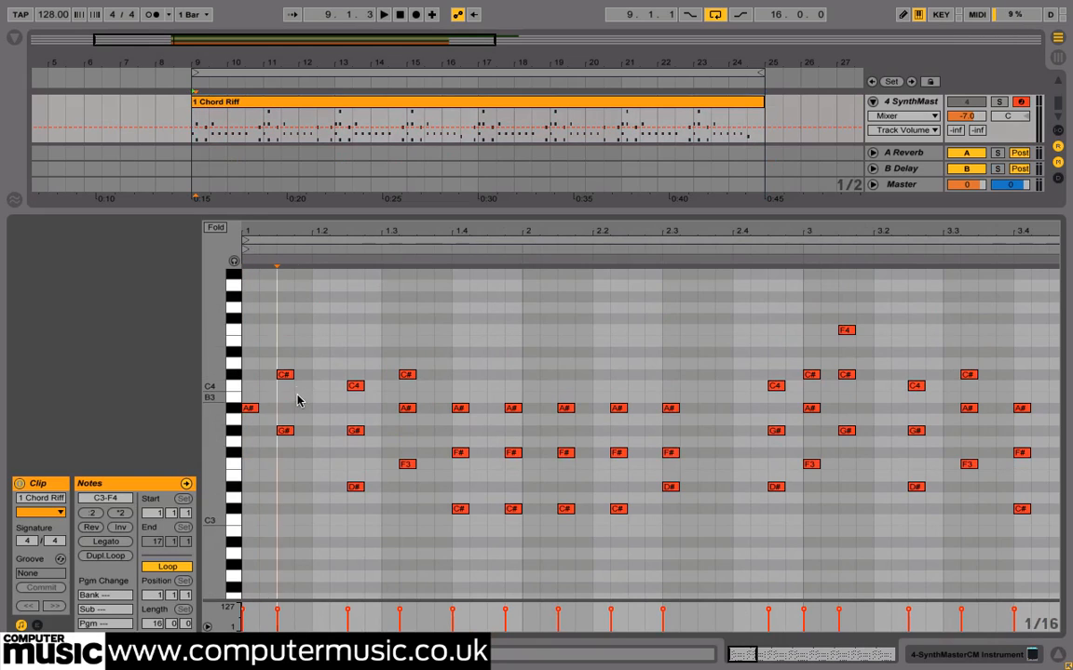
Step: Reduce bar 1's second chord to C#4, third chord to G#3 and fourth chord to A#3 by deleting their other notes
click(285, 432)
click(354, 486)
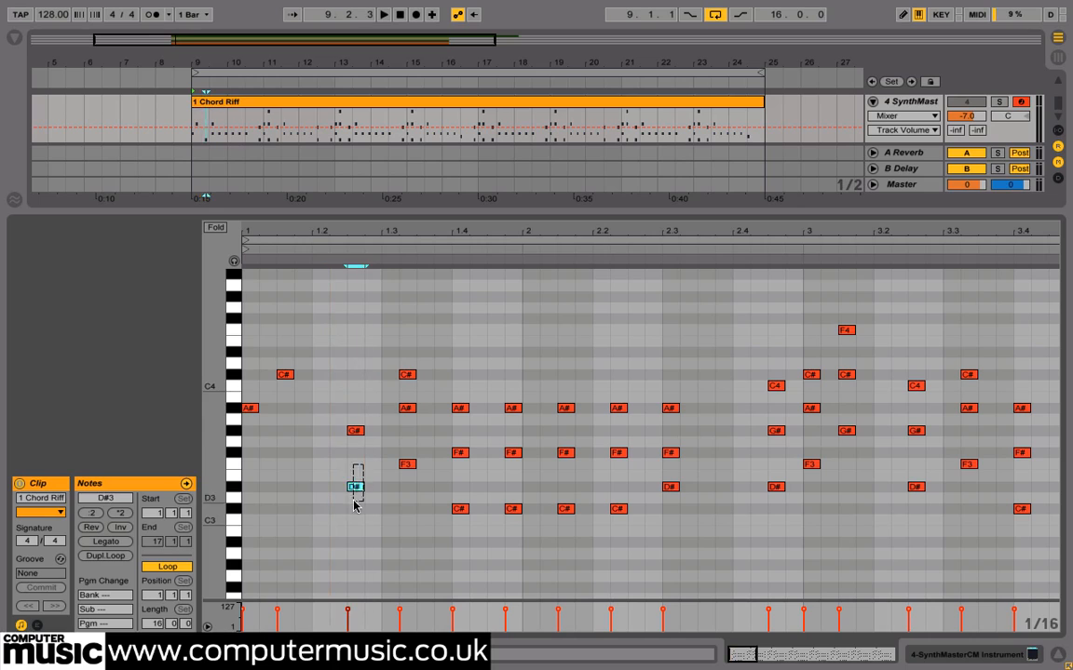
key(Delete)
click(407, 374)
key(Delete)
click(405, 463)
key(Delete)
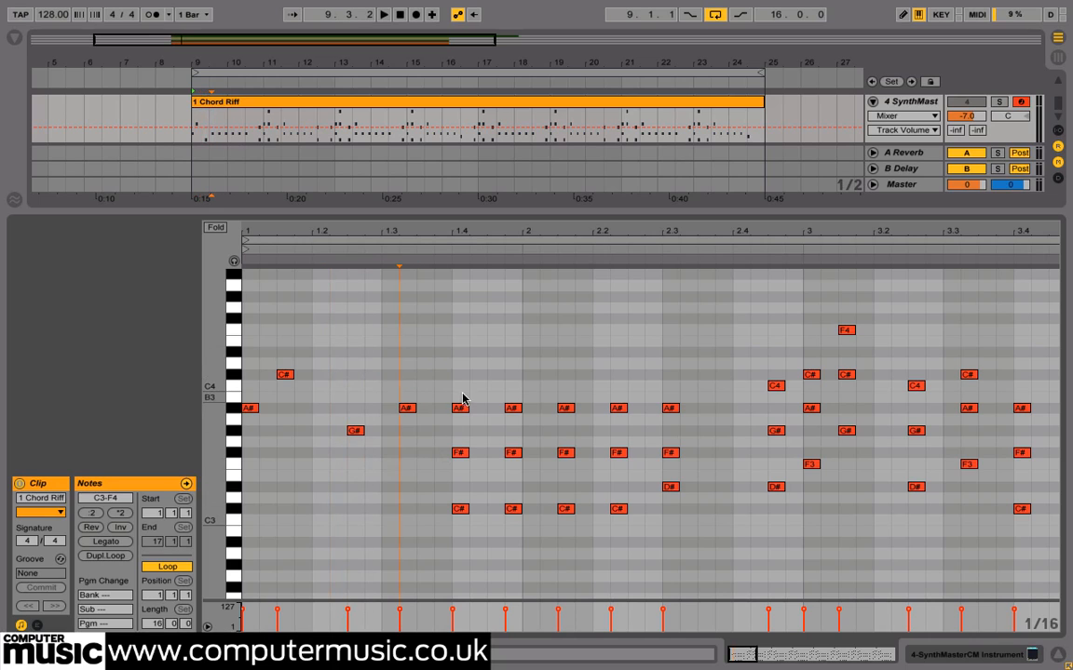
Step: Delete the upper A#3 notes and the lowest C#3 and D#3 notes from the five chords between 1.4 and 2.3
drag(443, 378, 672, 413)
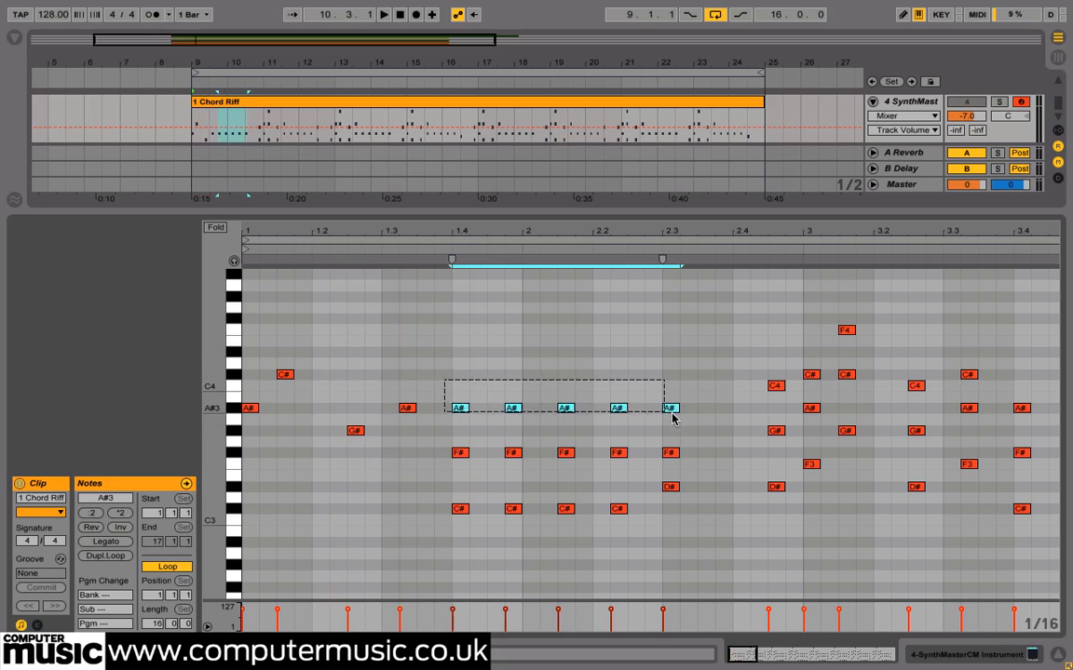
key(Delete)
drag(696, 485, 450, 529)
key(Delete)
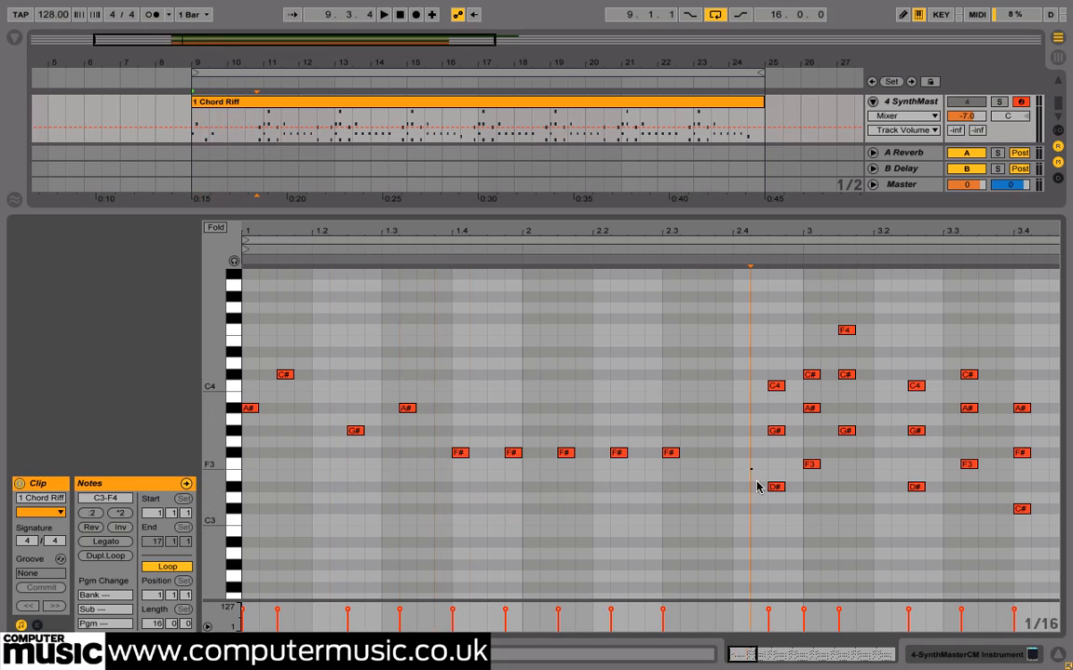
Step: Delete C4 and D#3 from the chord after 2.4, C#4 and F3 from bar 3's first chord, and F4 from its second
drag(750, 468, 791, 503)
shift+click(811, 464)
key(Delete)
drag(760, 347, 813, 381)
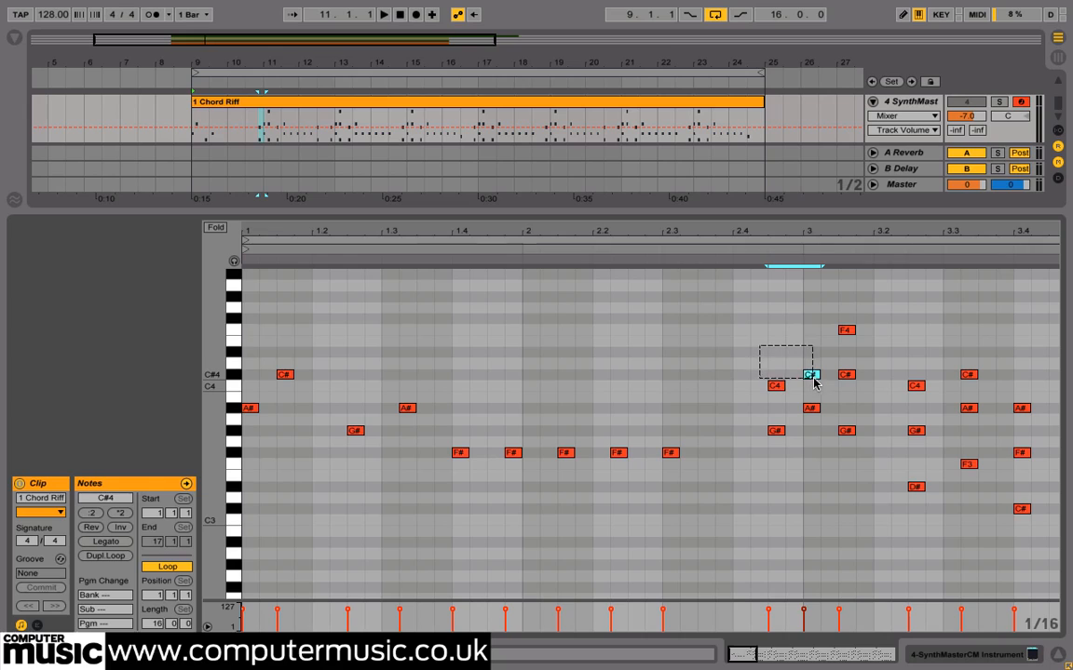
key(Delete)
click(843, 330)
key(Delete)
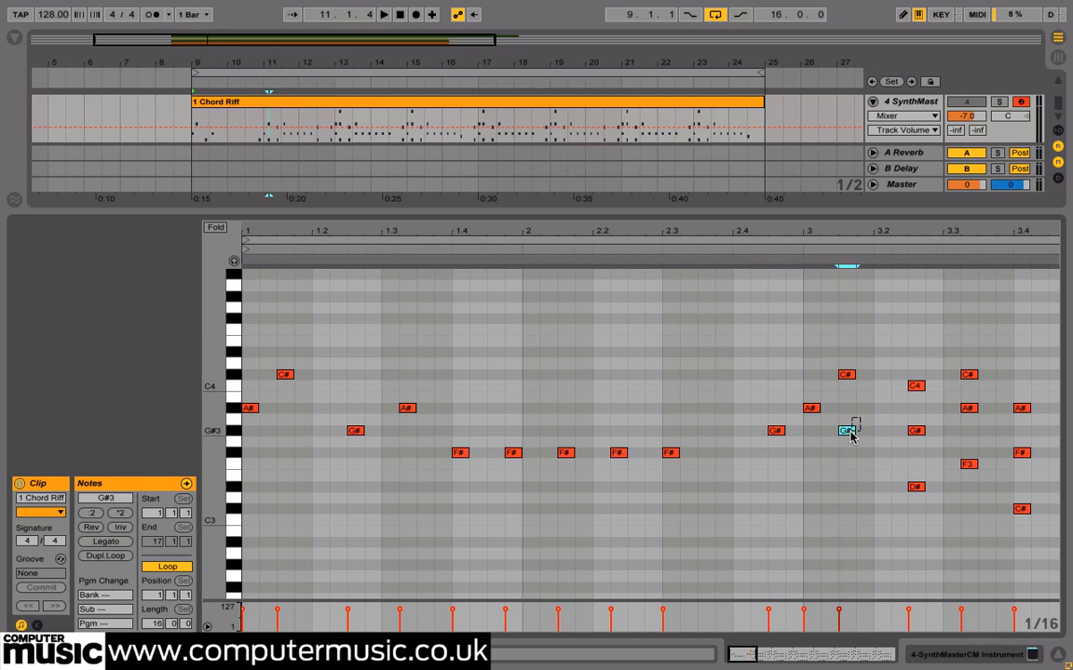
Step: Delete G#3 from bar 3's second chord, C4 and D#3 from its third, and C#4 and F3 from its fourth
key(Delete)
drag(909, 349, 920, 401)
key(Delete)
click(915, 486)
key(Delete)
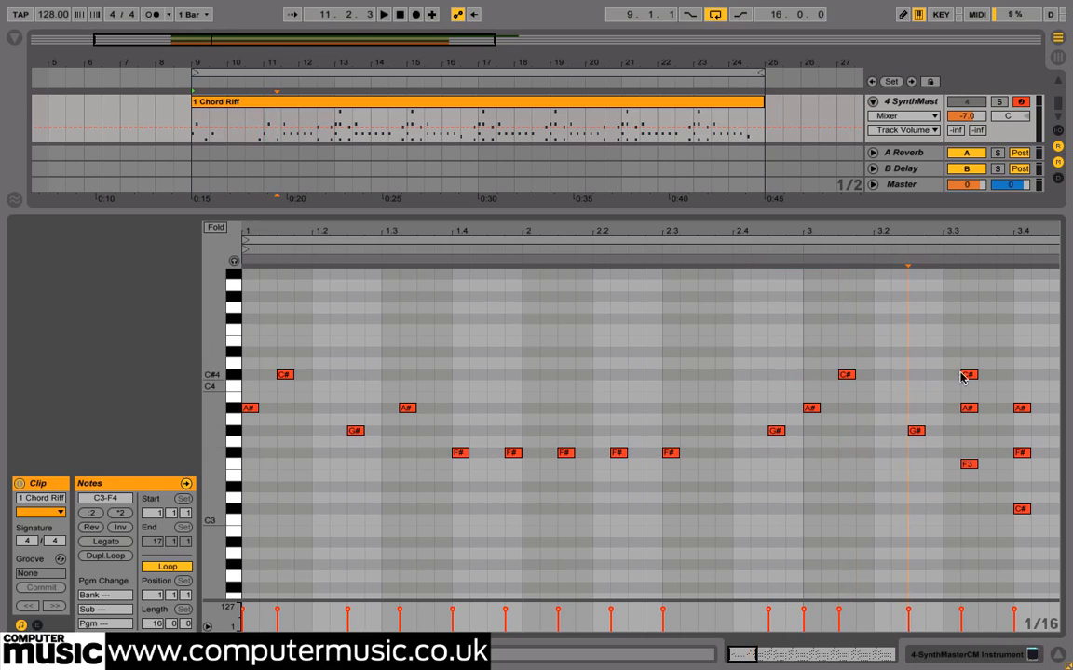
key(Delete)
click(968, 464)
key(Delete)
Step: Select the upper A#3 notes in the four repeated chords starting at 3.4
drag(1016, 392, 1028, 415)
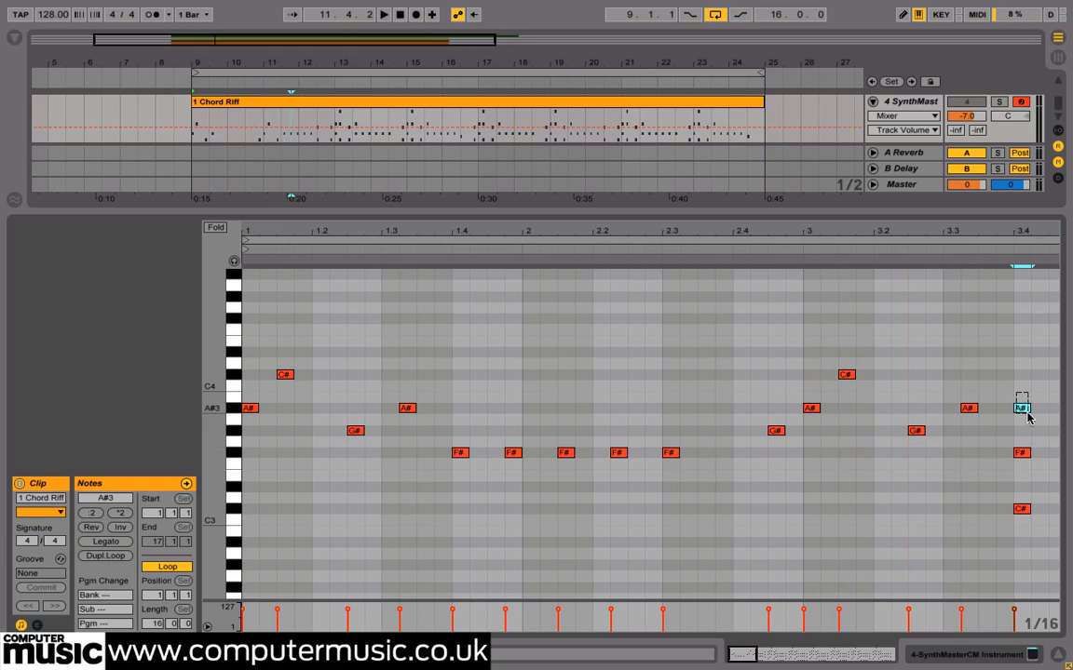
drag(1007, 311, 1023, 277)
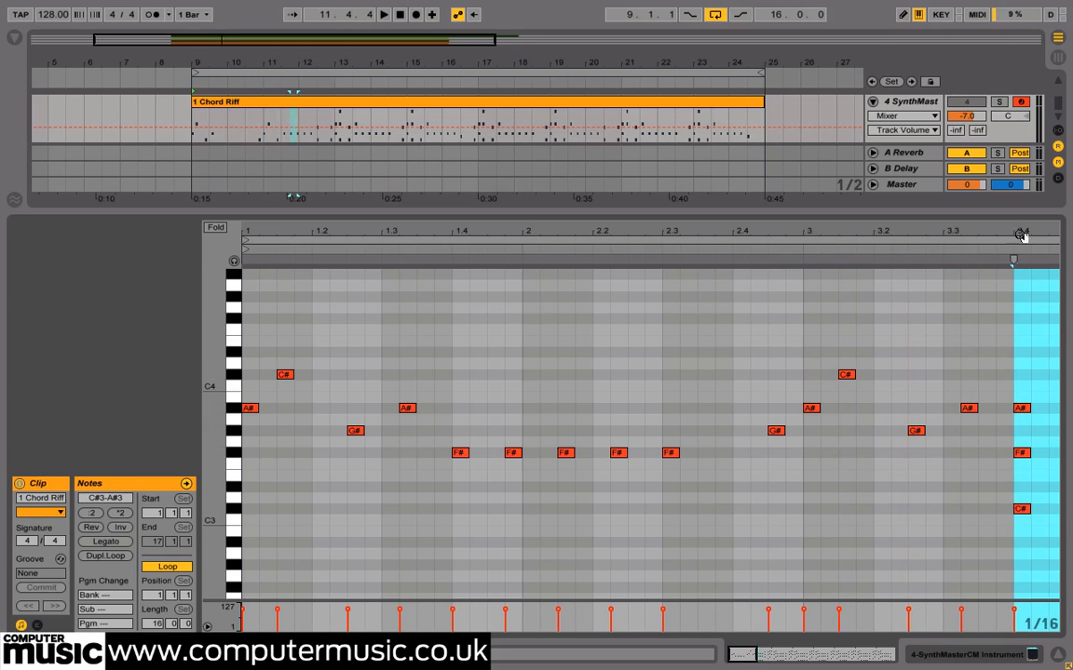
key(ctrl+d)
key(ctrl+d)
key(ctrl+d)
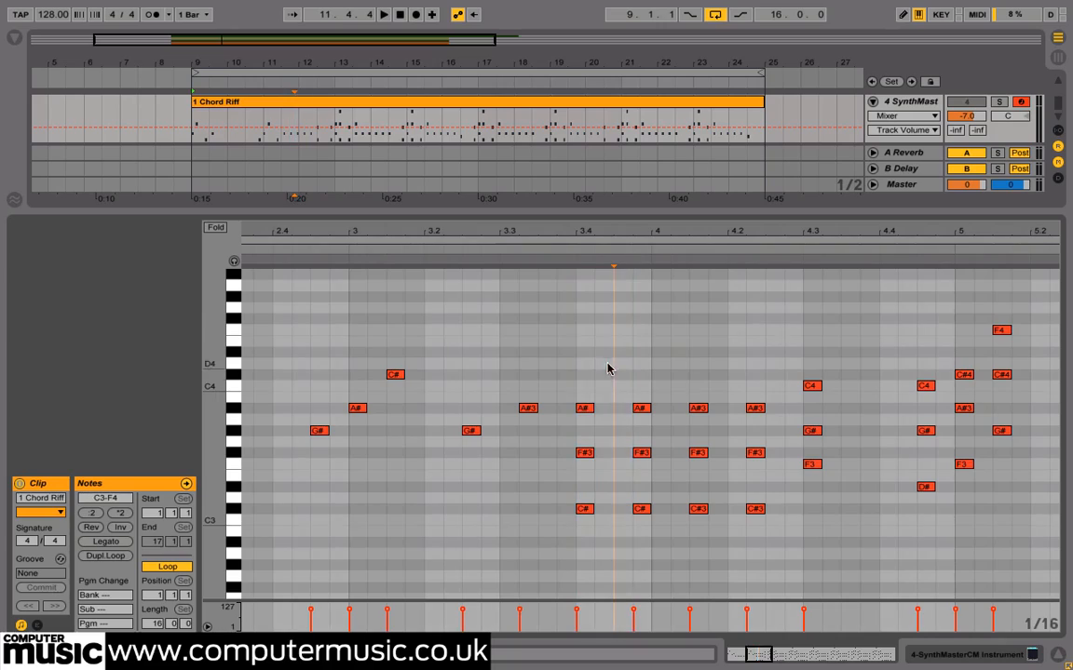
drag(579, 382, 713, 409)
drag(713, 410, 759, 423)
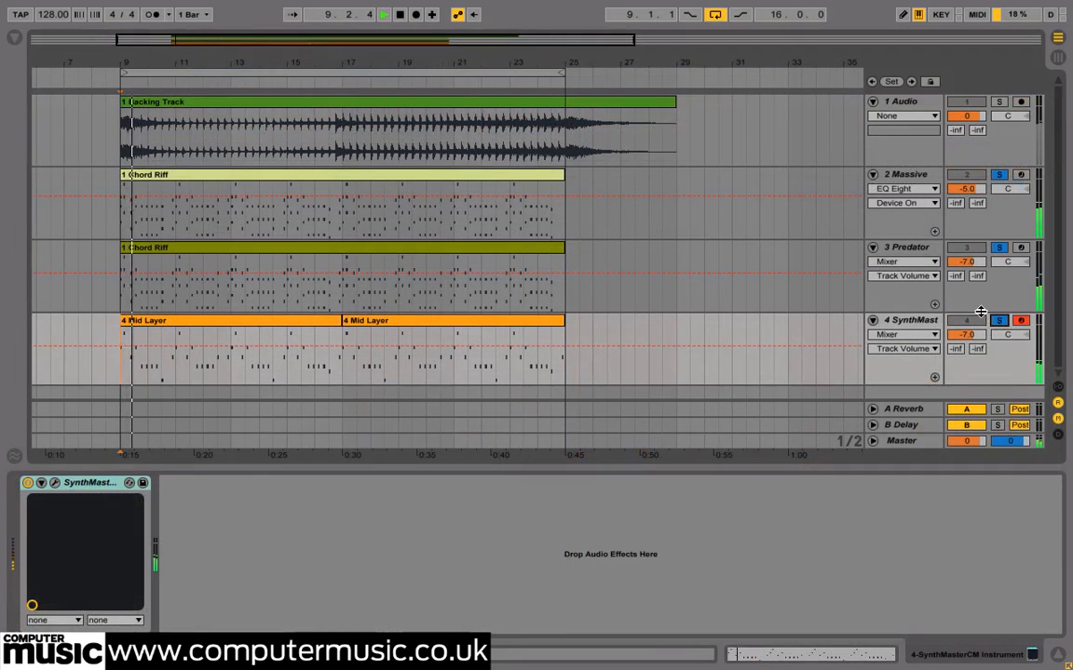
Step: Stop playback, insert a new MIDI track below the SynthMaster track and solo it
drag(278, 65, 417, 86)
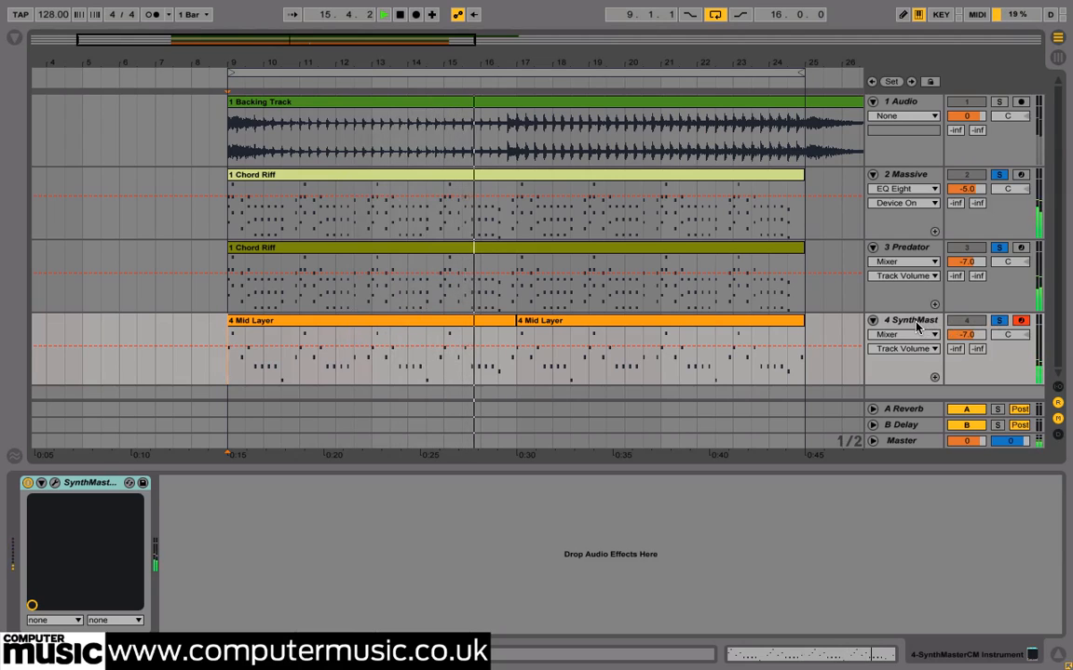
key(space)
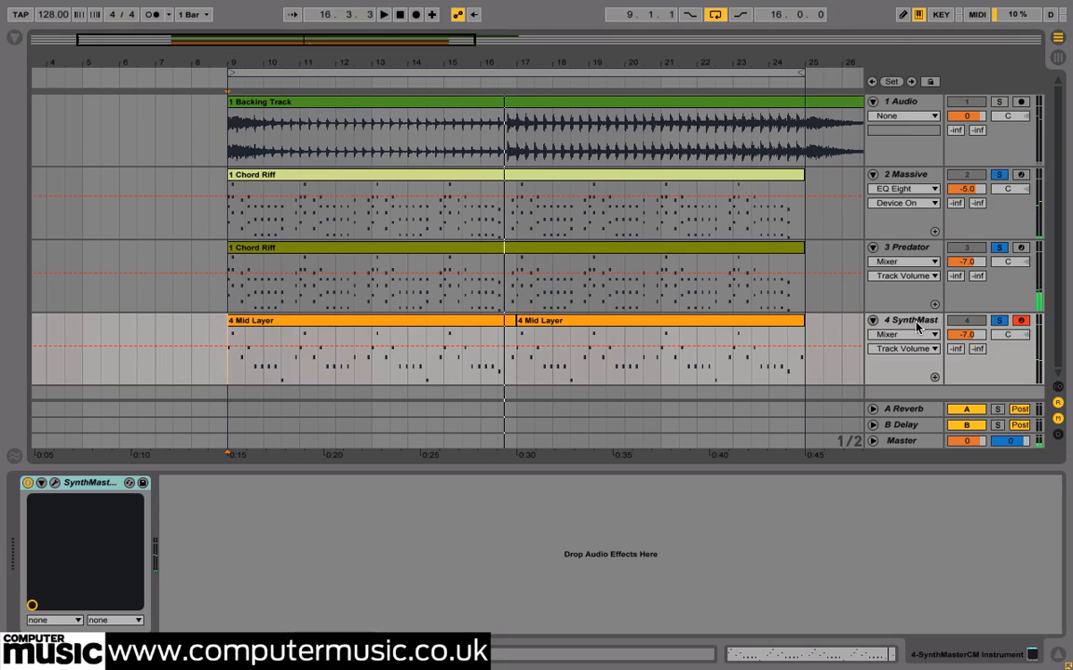
click(933, 321)
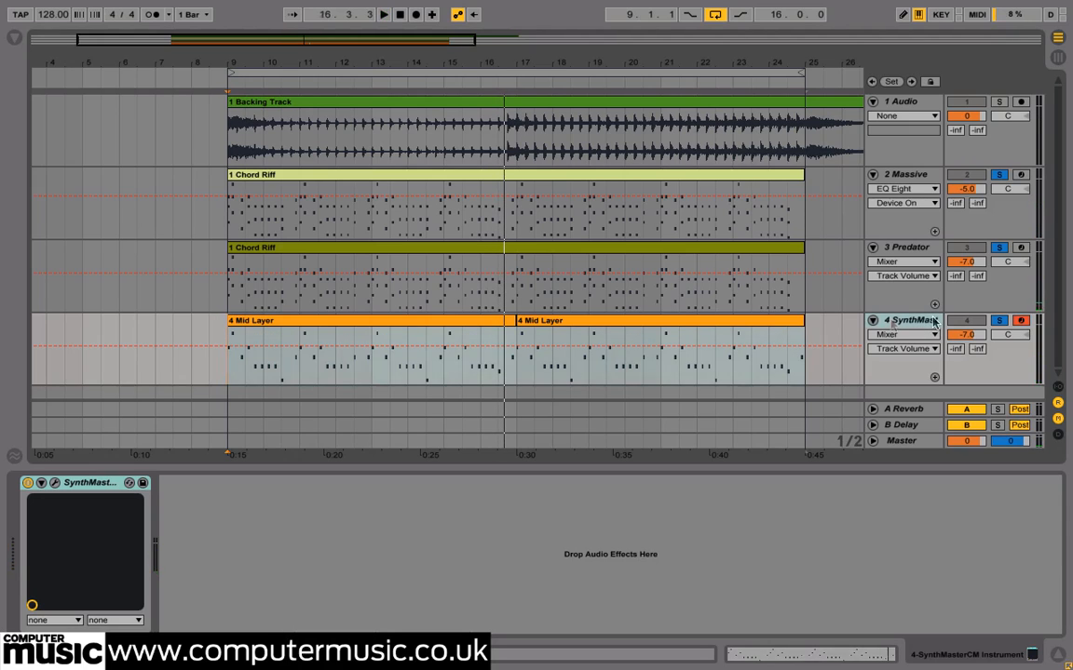
right_click(926, 321)
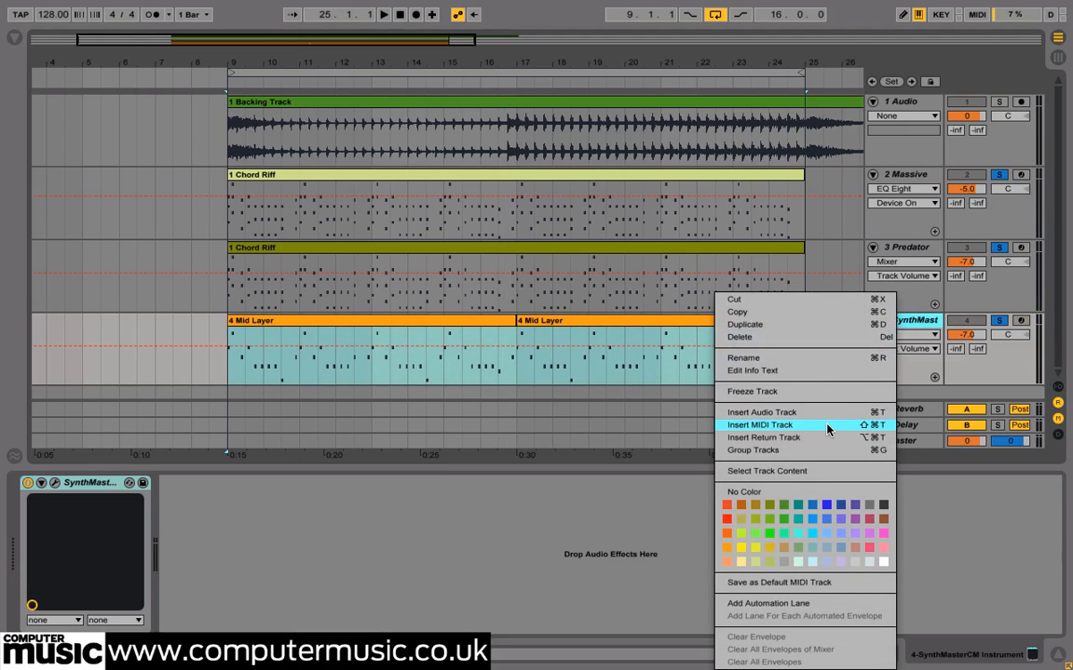
click(826, 426)
click(1001, 338)
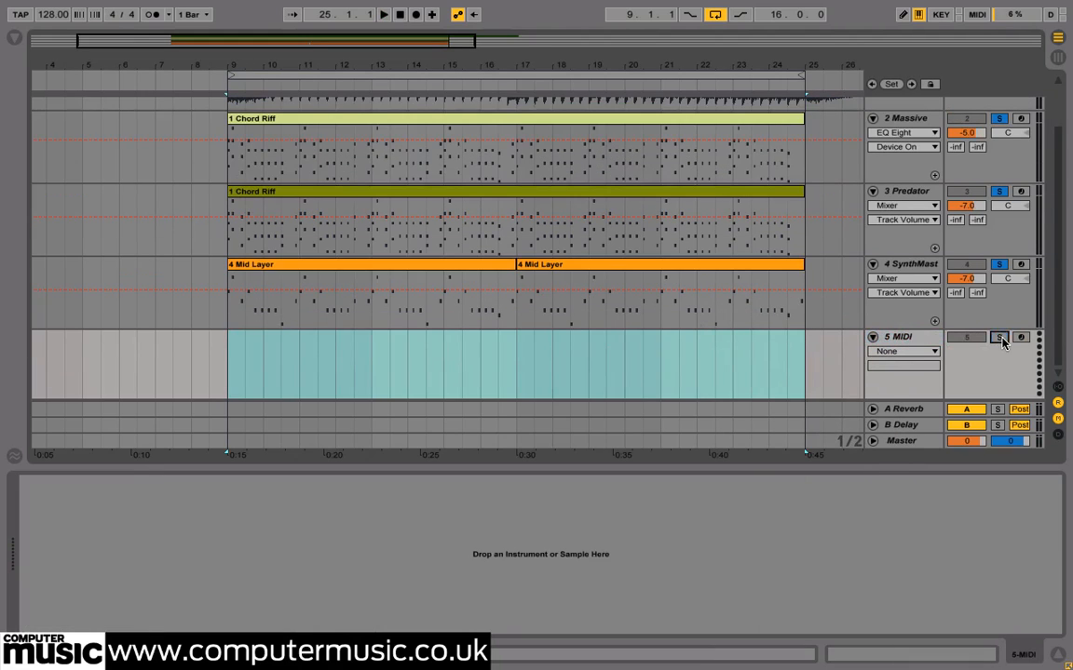
click(876, 341)
Step: Load Rob Papen's SubBoomBass plug-in onto the new MIDI track and set the track volume to -9.5
click(18, 40)
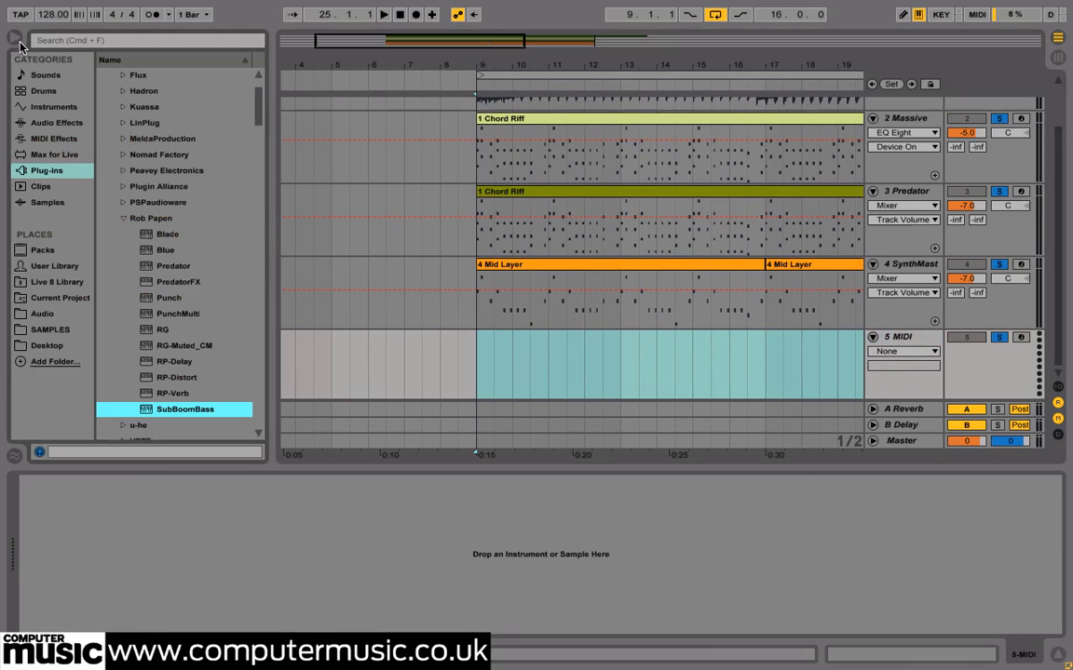
drag(164, 400, 228, 494)
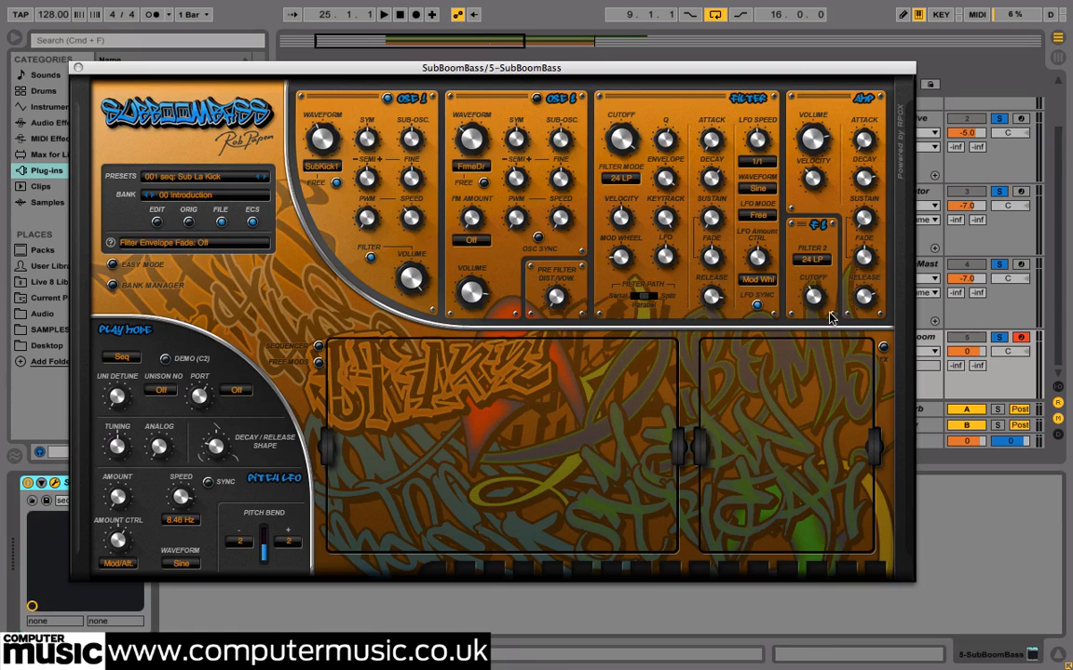
click(974, 352)
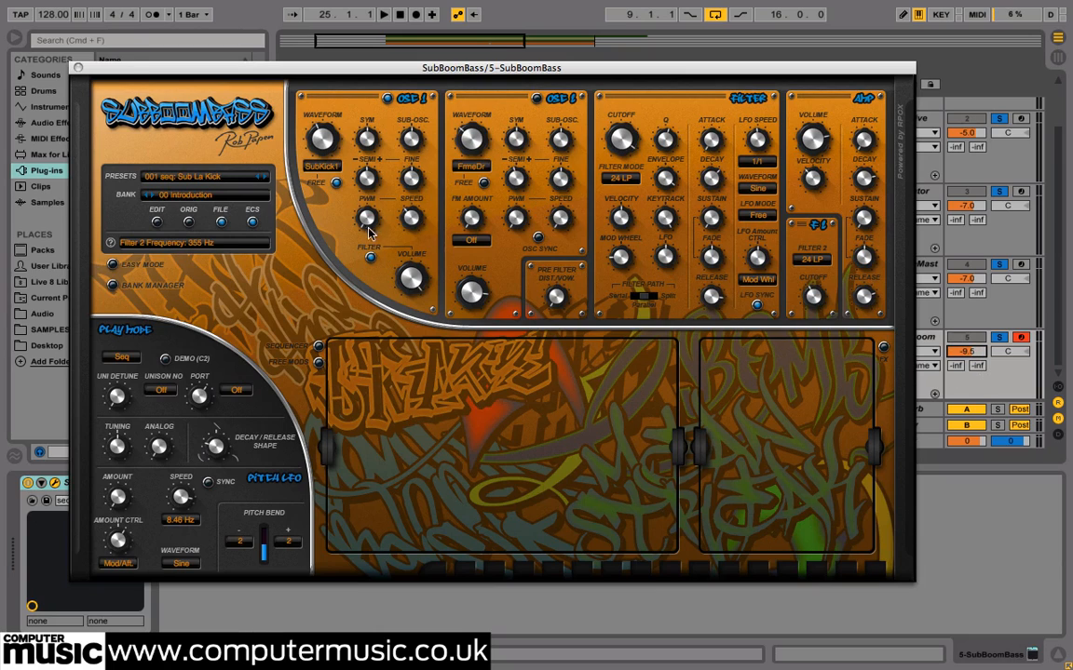
click(79, 68)
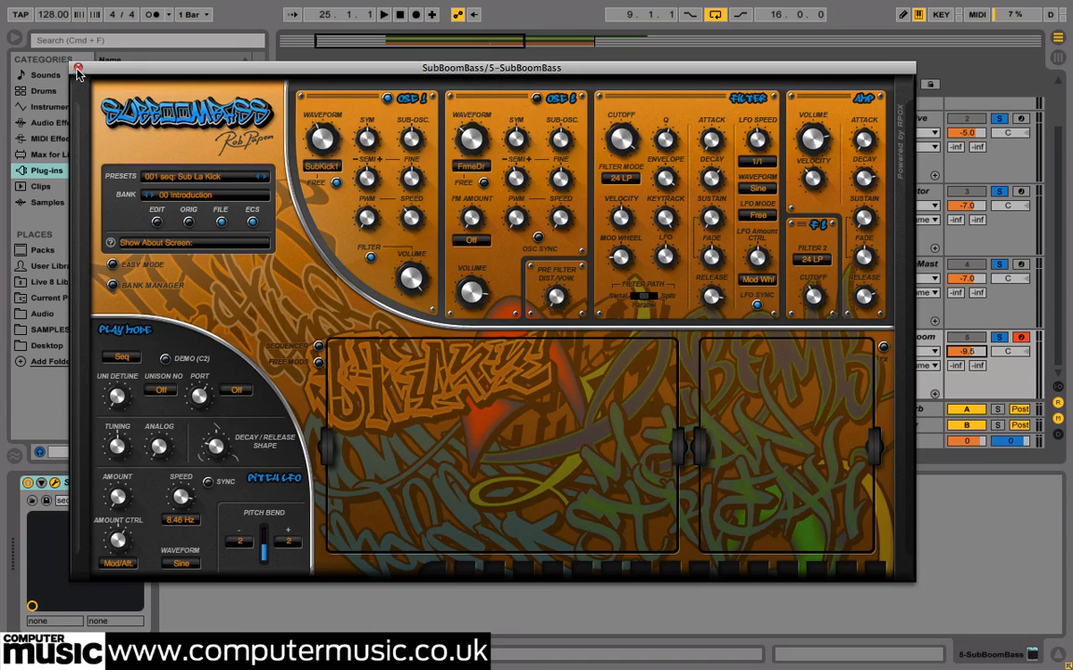
click(80, 68)
click(14, 40)
Step: Copy both Mid Layer clips from the SynthMaster track to the SubBoomBass track and colour the copies red
click(407, 269)
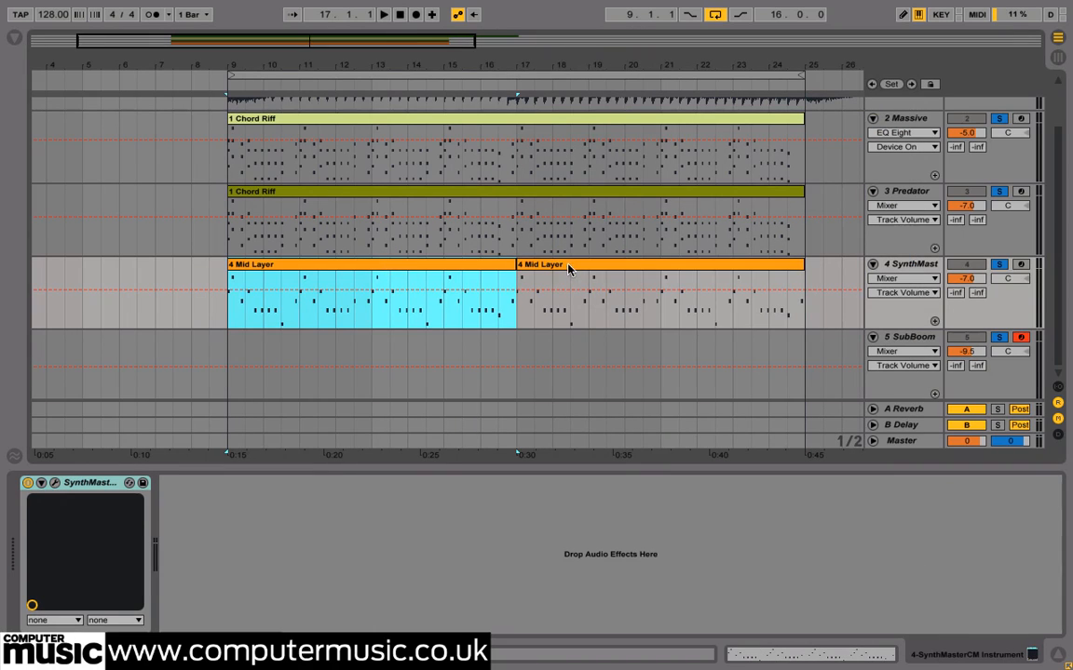
click(570, 269)
shift+click(449, 271)
drag(449, 275, 450, 346)
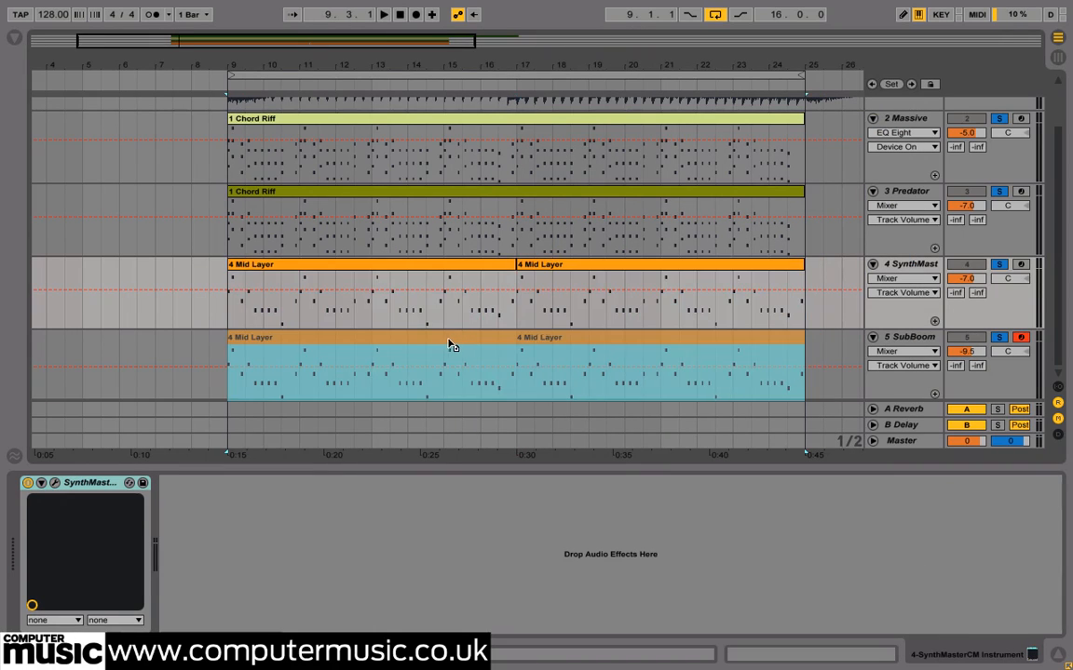
right_click(453, 346)
click(472, 508)
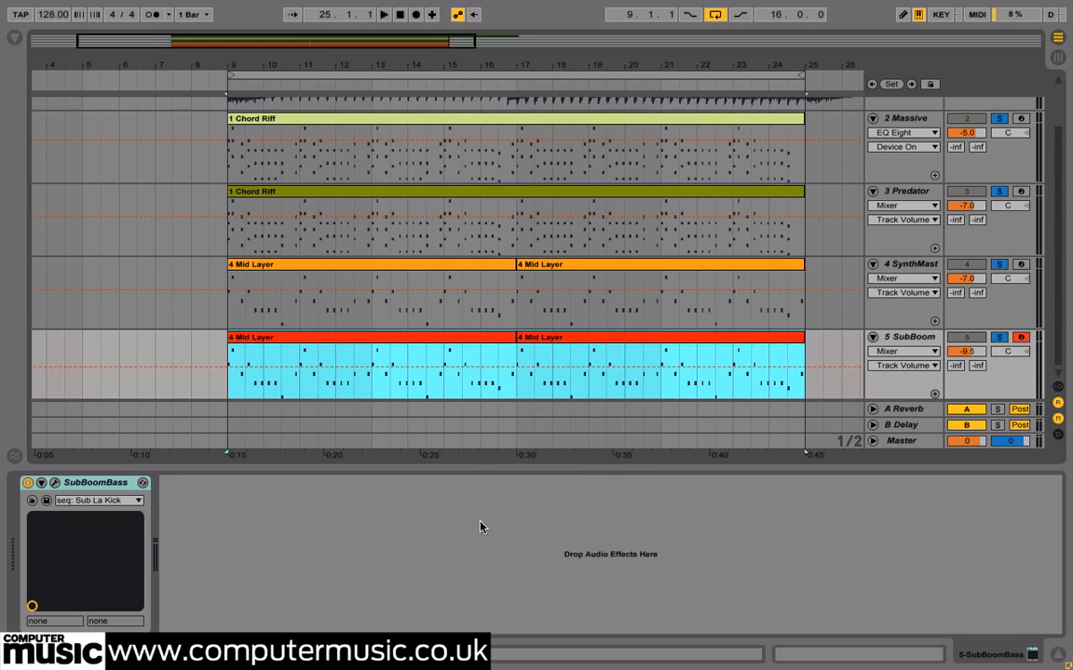
Step: Load preset 18, sub: Smerige mover, from SubBoomBass's 00 Introduction bank and close the plug-in window
click(56, 483)
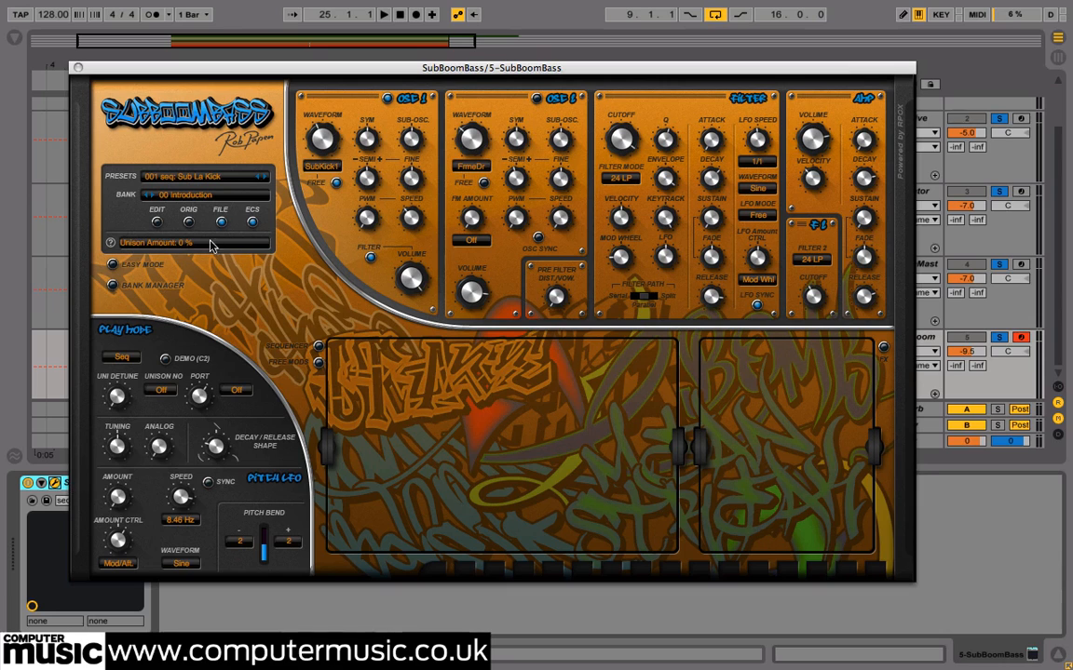
click(191, 179)
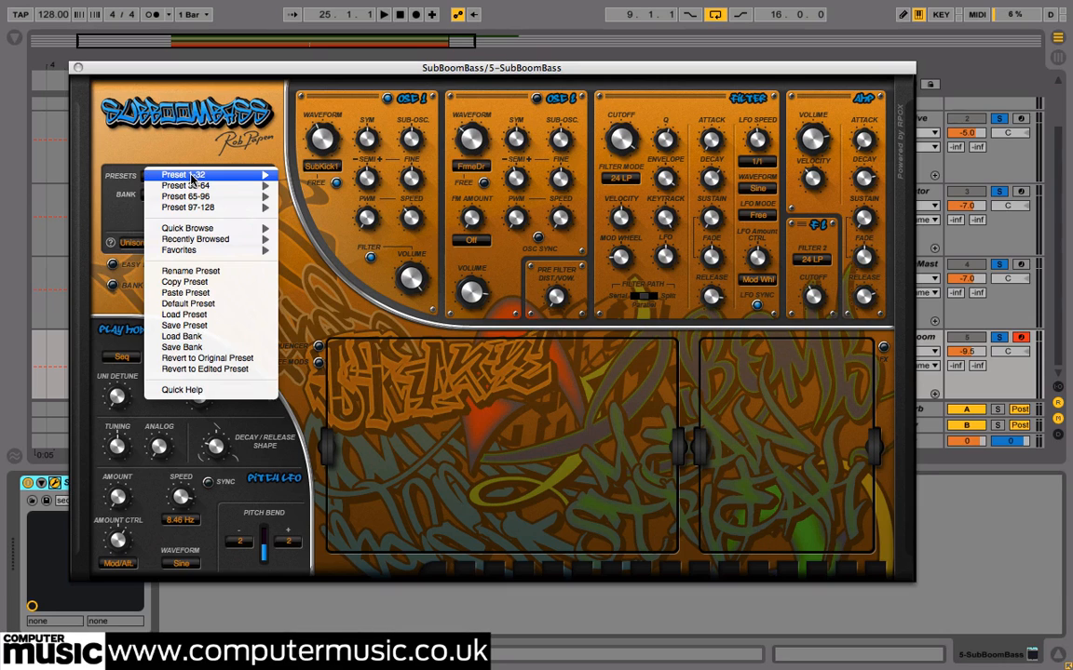
mouse_move(191, 228)
mouse_move(307, 231)
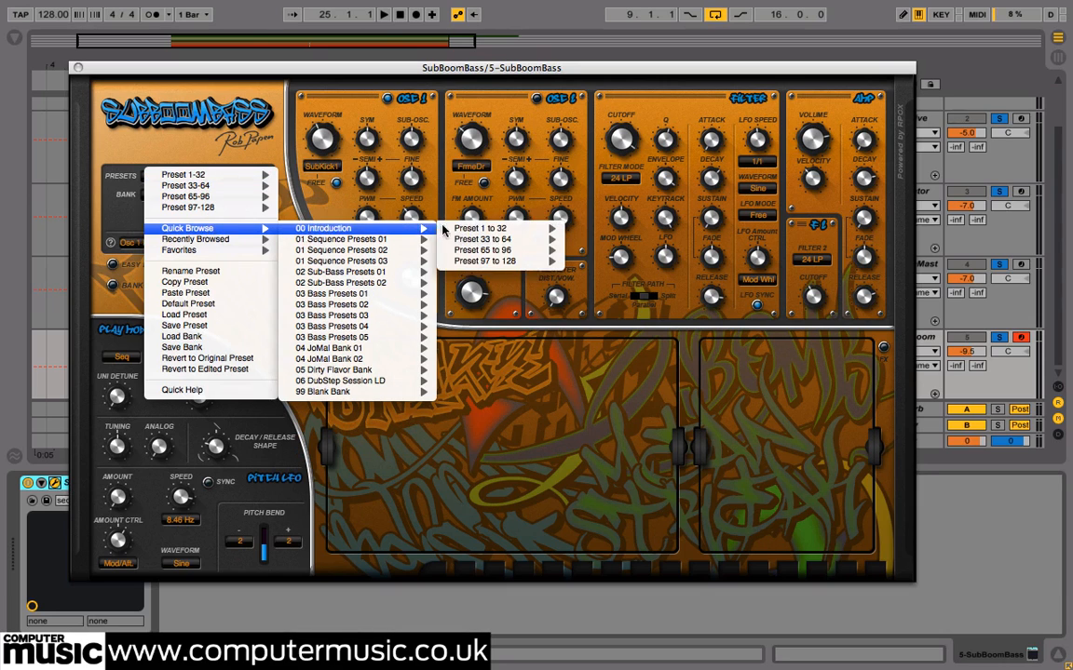
mouse_move(477, 234)
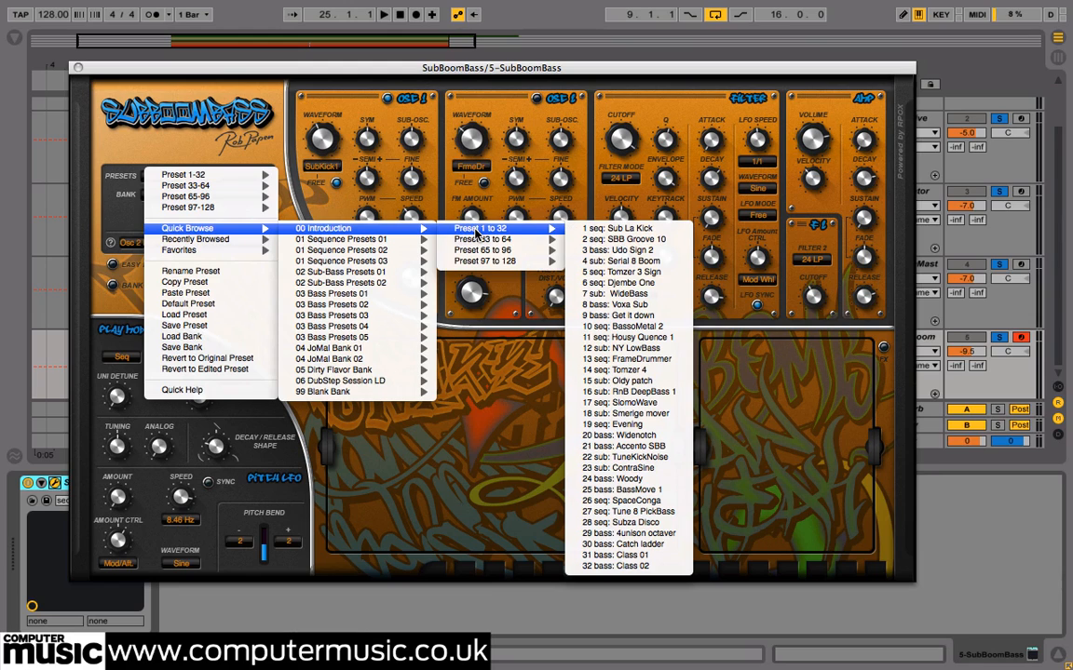
click(620, 417)
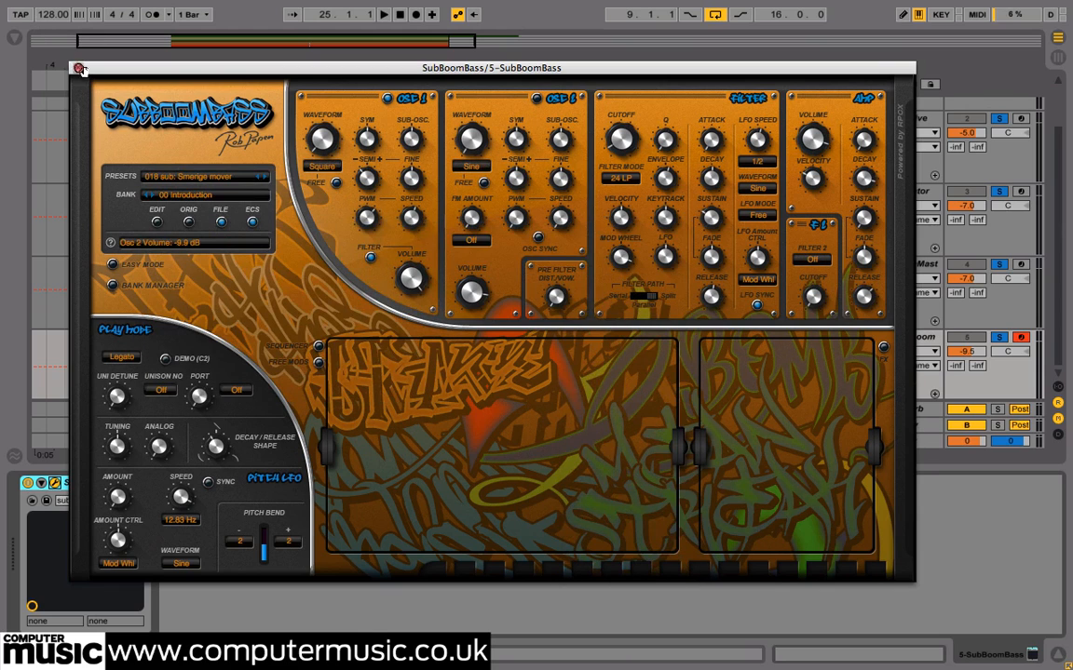
click(79, 68)
Step: Play the stacked layers, toggling the SubBoomBass track's solo to compare the sound with and without it
key(space)
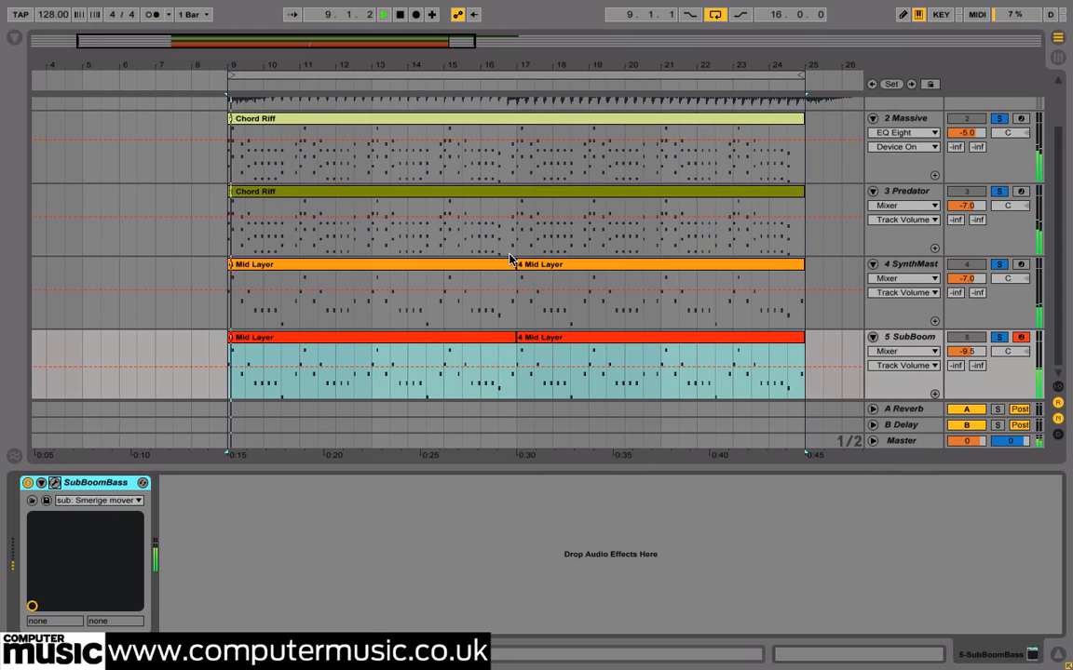
click(999, 338)
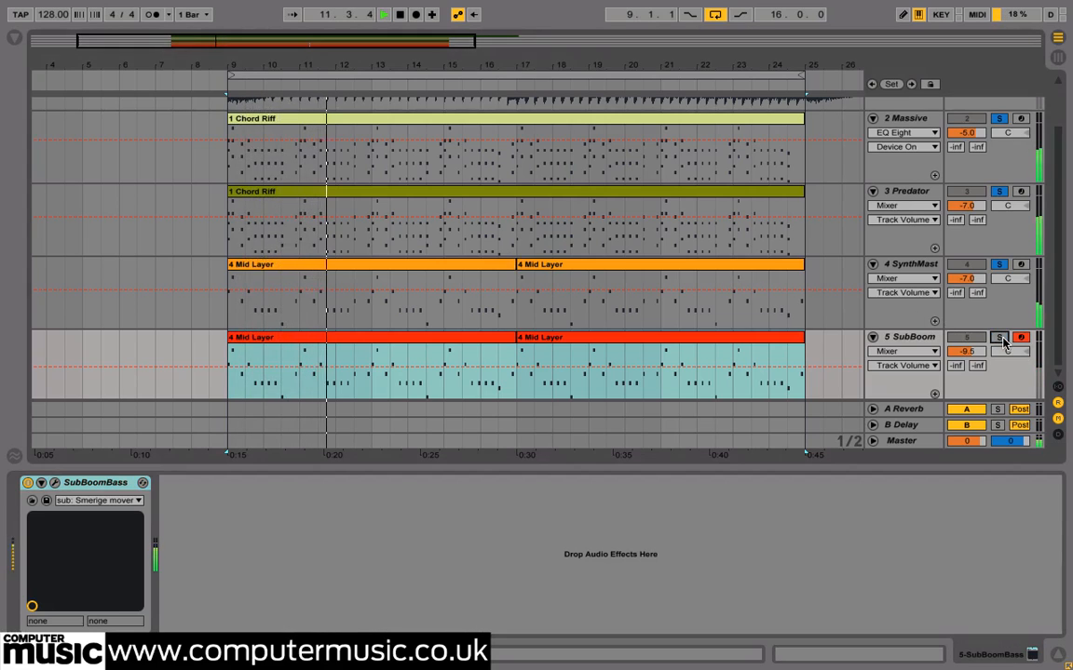
click(1003, 339)
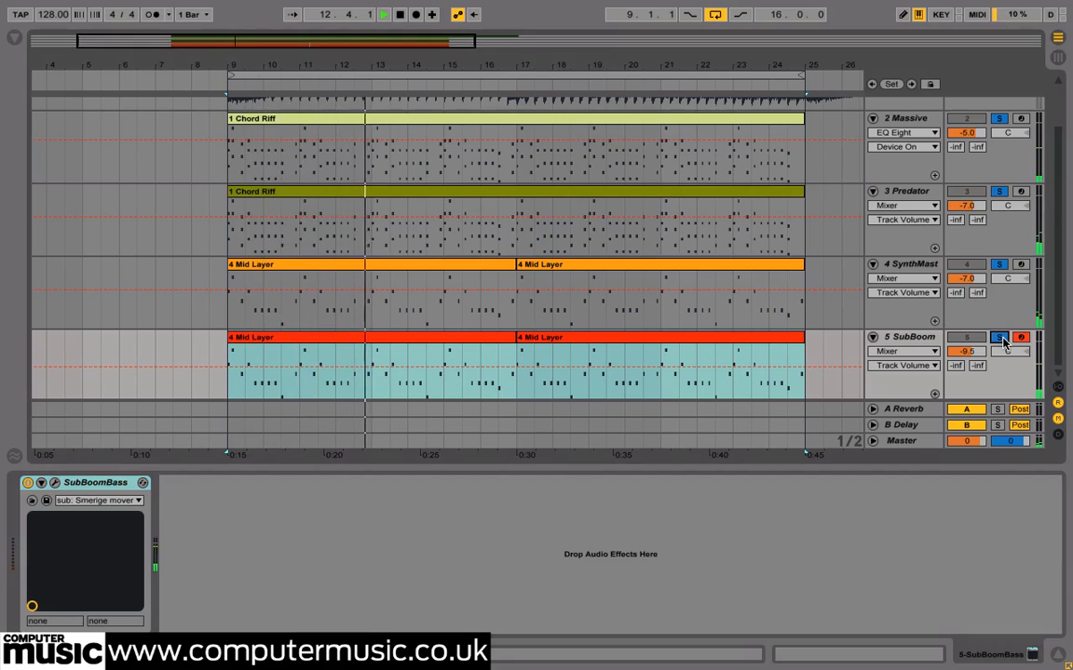
click(1003, 339)
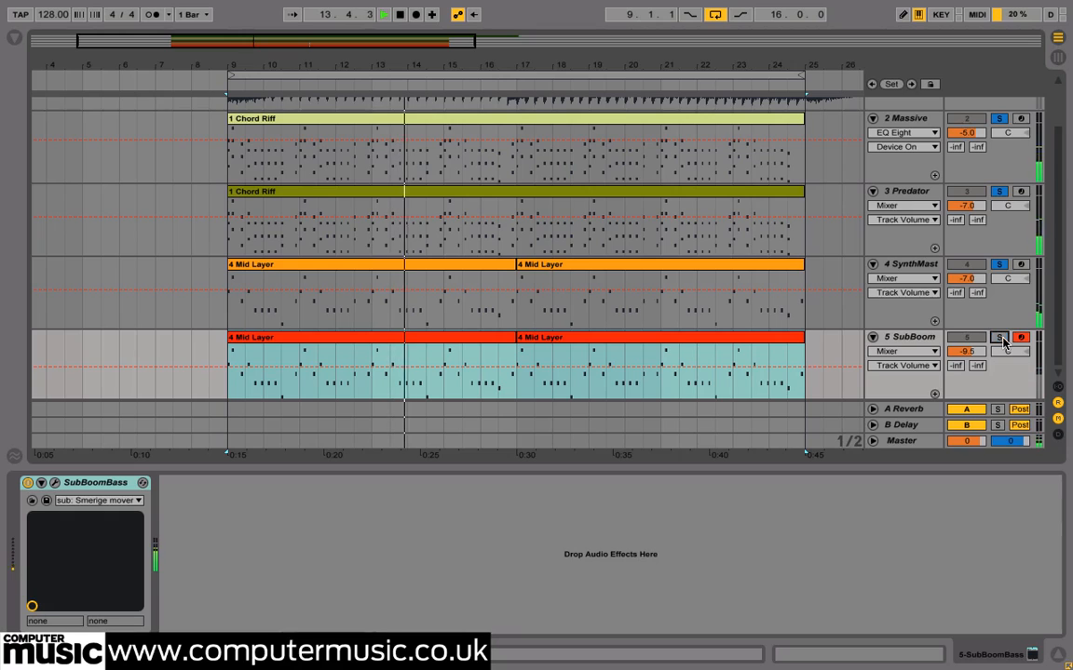
click(1002, 339)
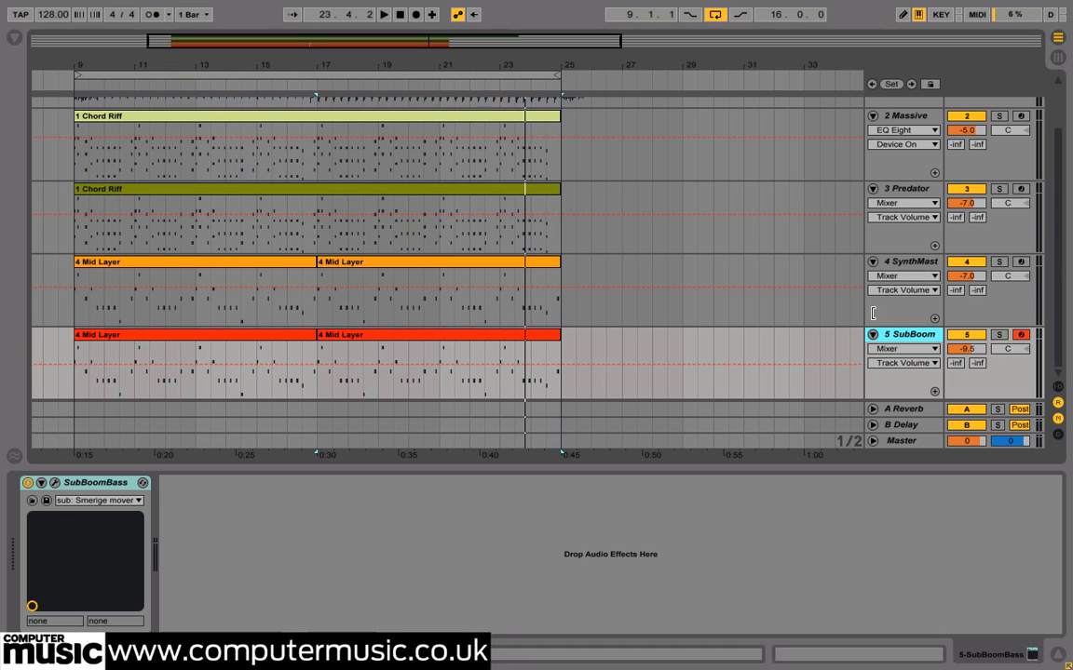
Step: Insert a MIDI track below SubBoomBass and place 6 Top Line.mid on it at bar 9 without importing tempo and time signature data
right_click(899, 336)
click(810, 428)
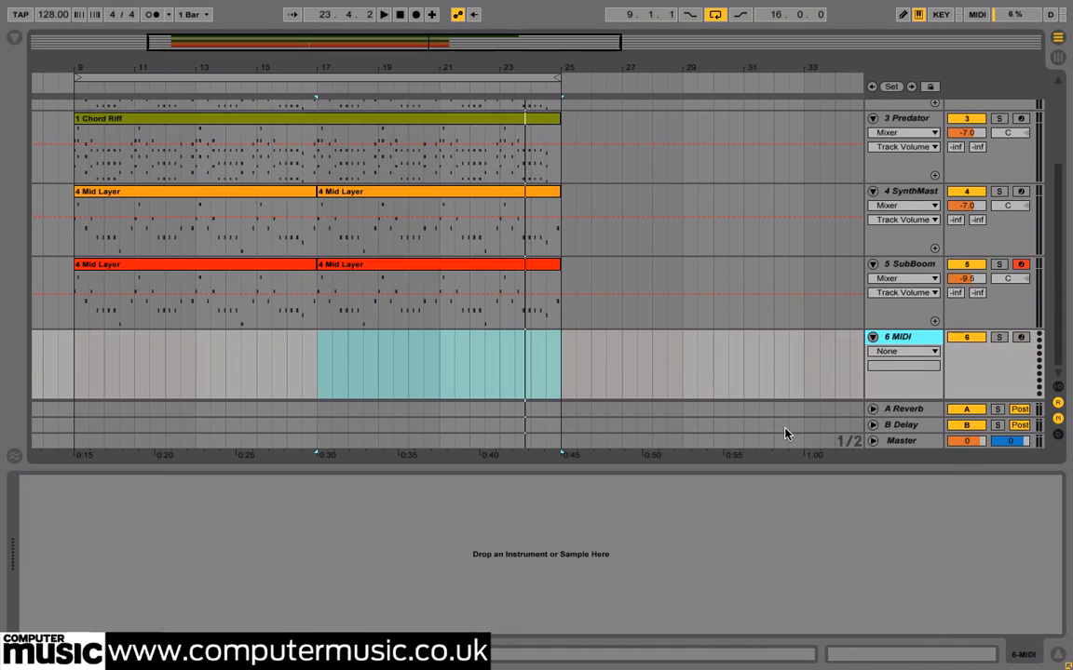
click(16, 41)
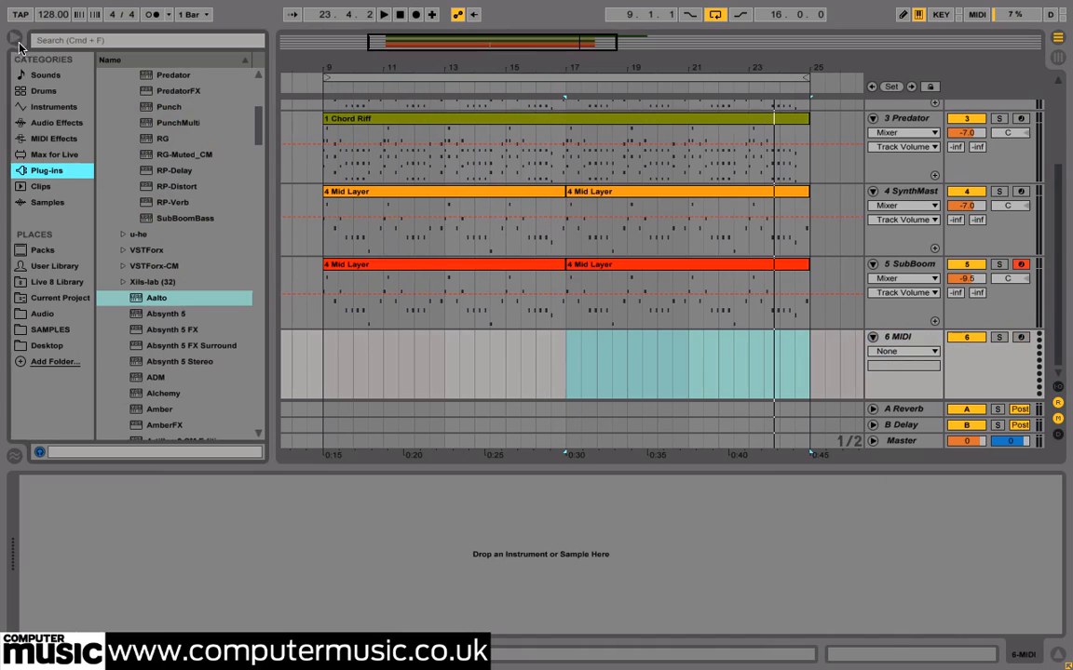
click(44, 346)
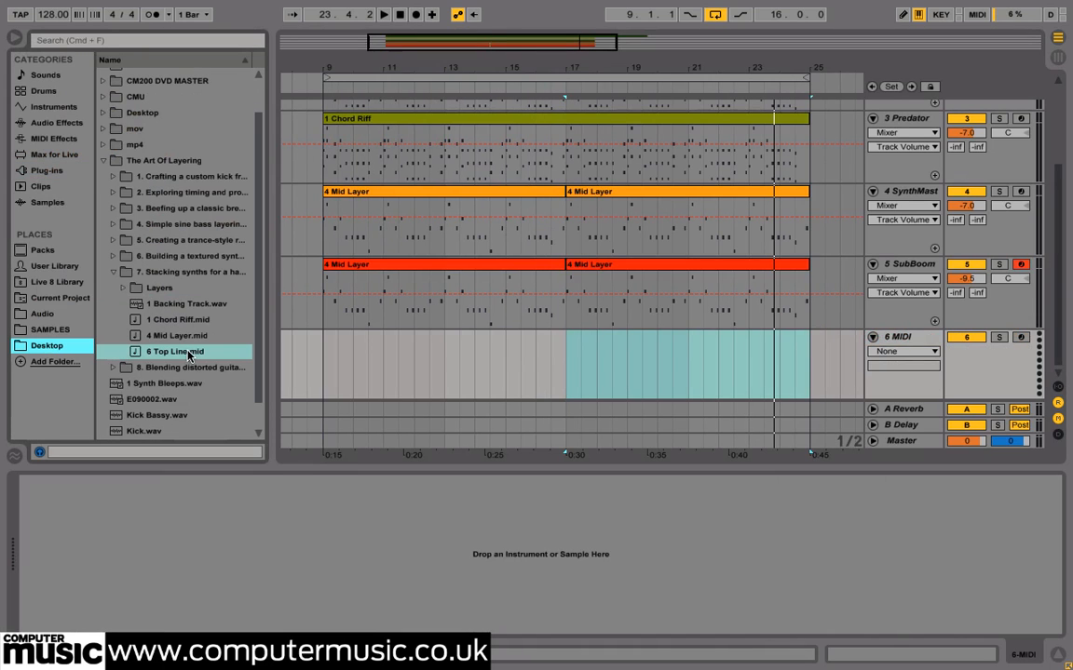
drag(189, 355, 322, 354)
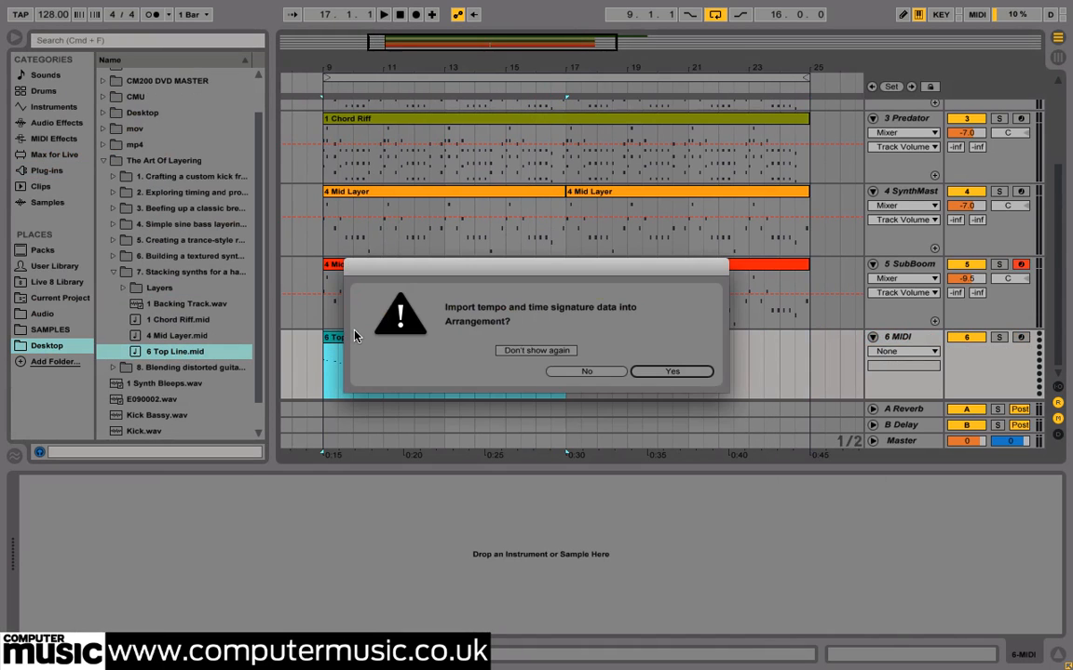
click(579, 371)
Step: Colour the 6 Top Line clip yellow and duplicate it directly after itself at bar 17
right_click(430, 347)
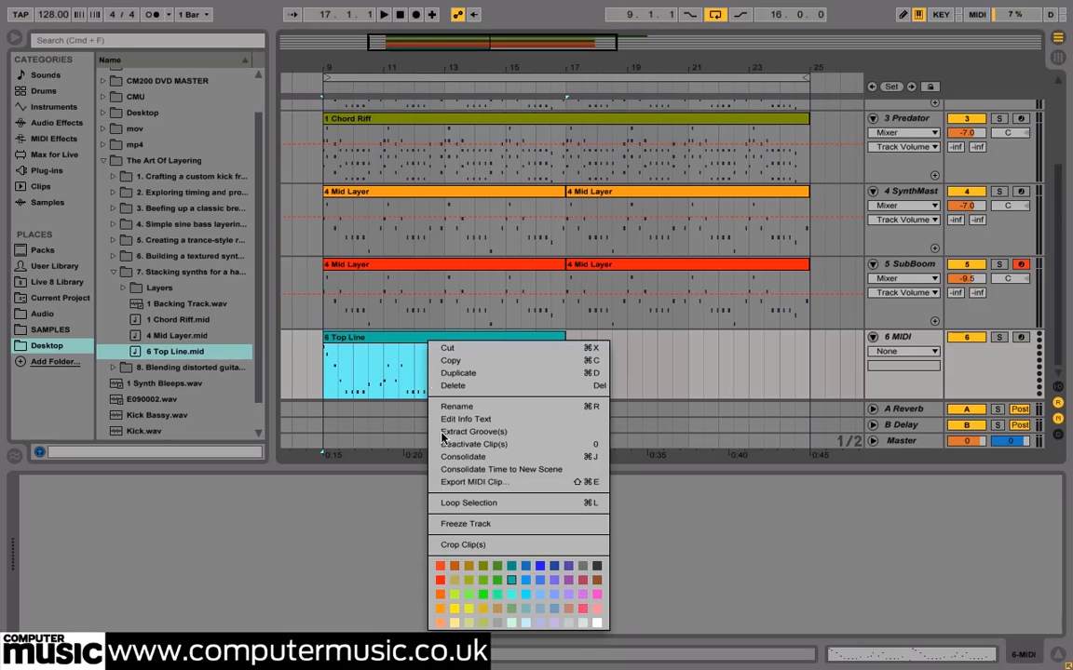
click(457, 594)
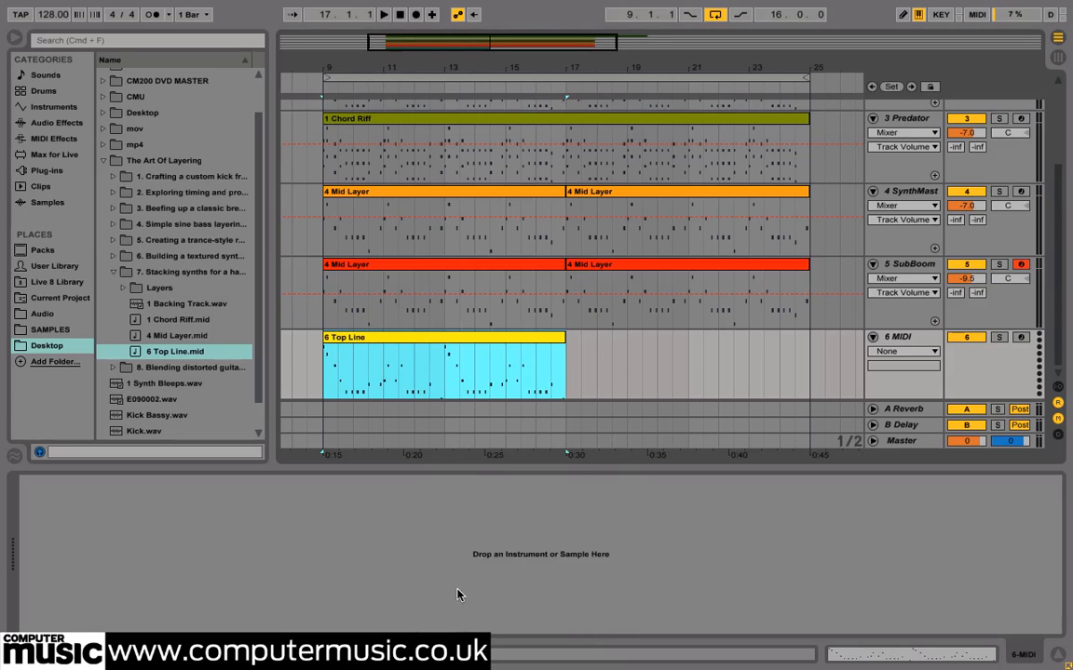
key(ctrl+d)
Step: Load the Aalto plug-in onto the Top Line track
click(414, 345)
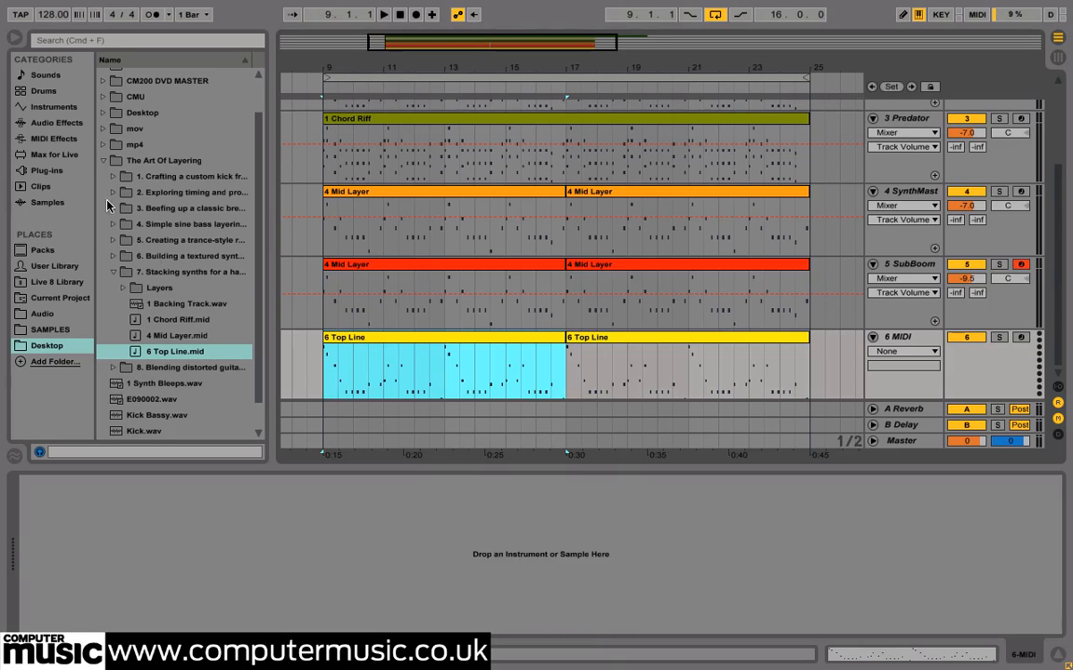
click(94, 171)
double_click(172, 304)
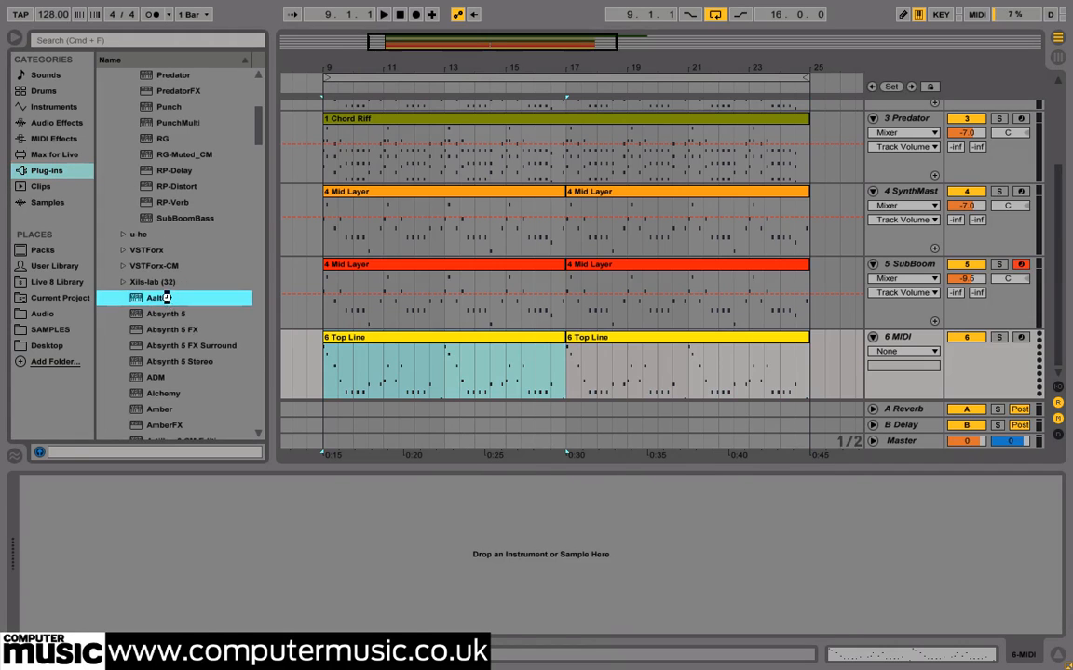
Step: Load the "bassy wavesequence" preset from the Aalto solos category in Aalto and close the plug-in window
click(389, 133)
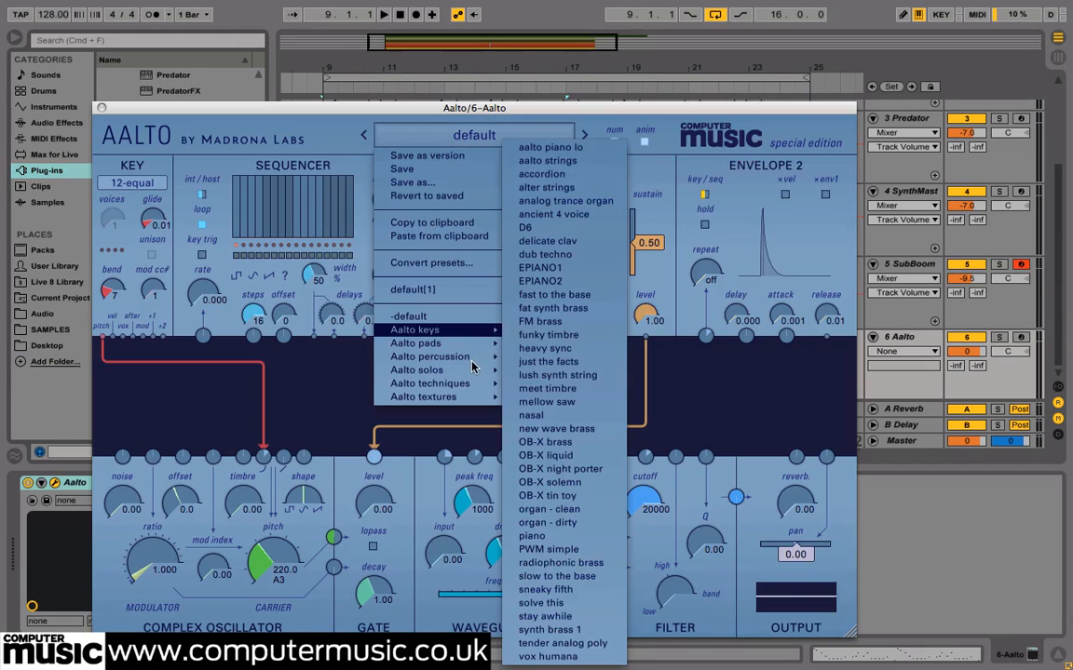
mouse_move(434, 369)
click(568, 288)
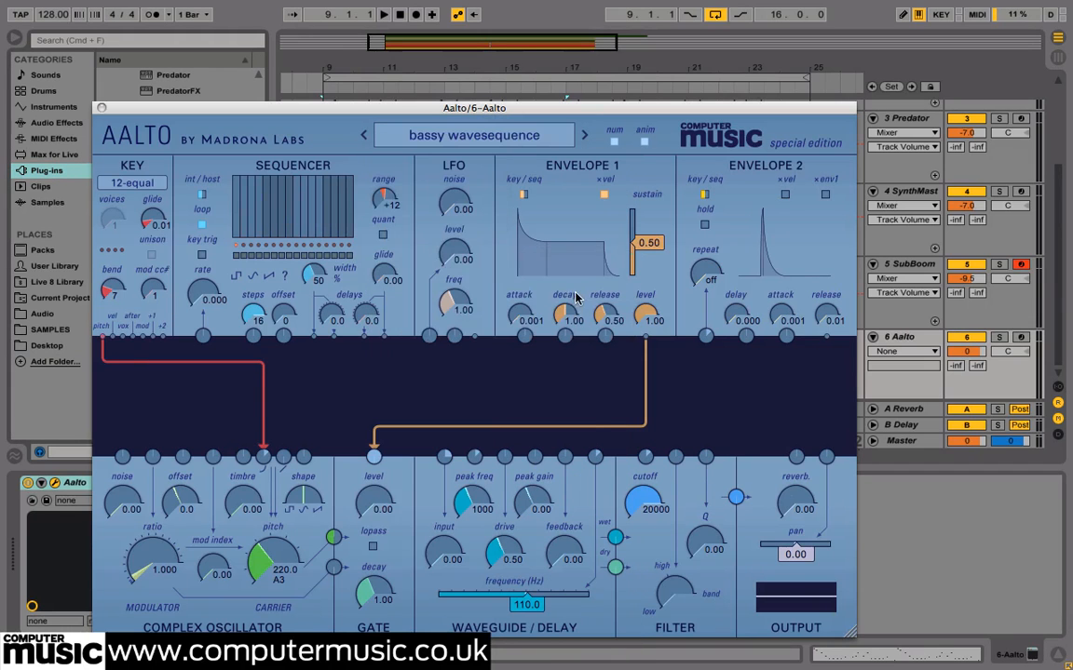
click(102, 109)
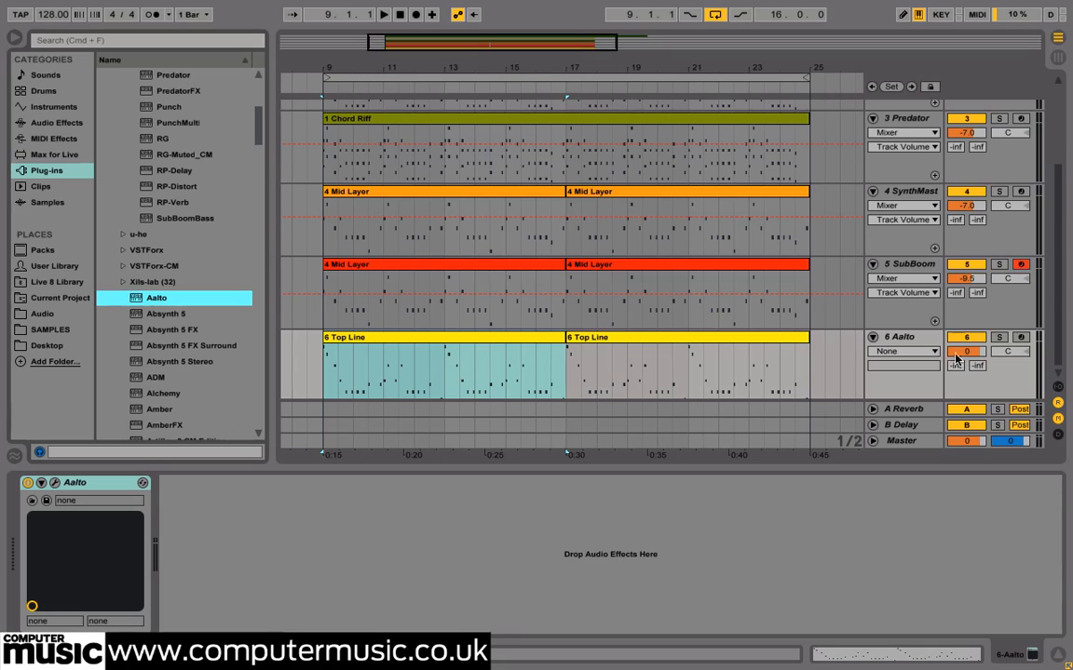
Step: Set the Aalto track's volume to 2 dB and play the stacked layers
click(956, 355)
text(2)
key(Return)
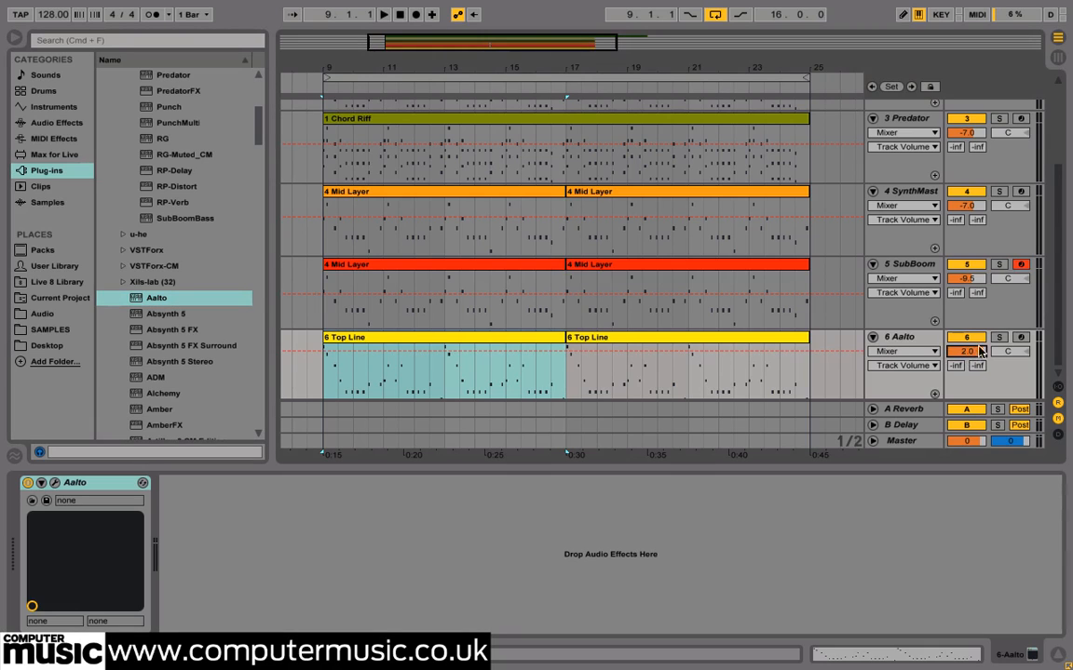
key(space)
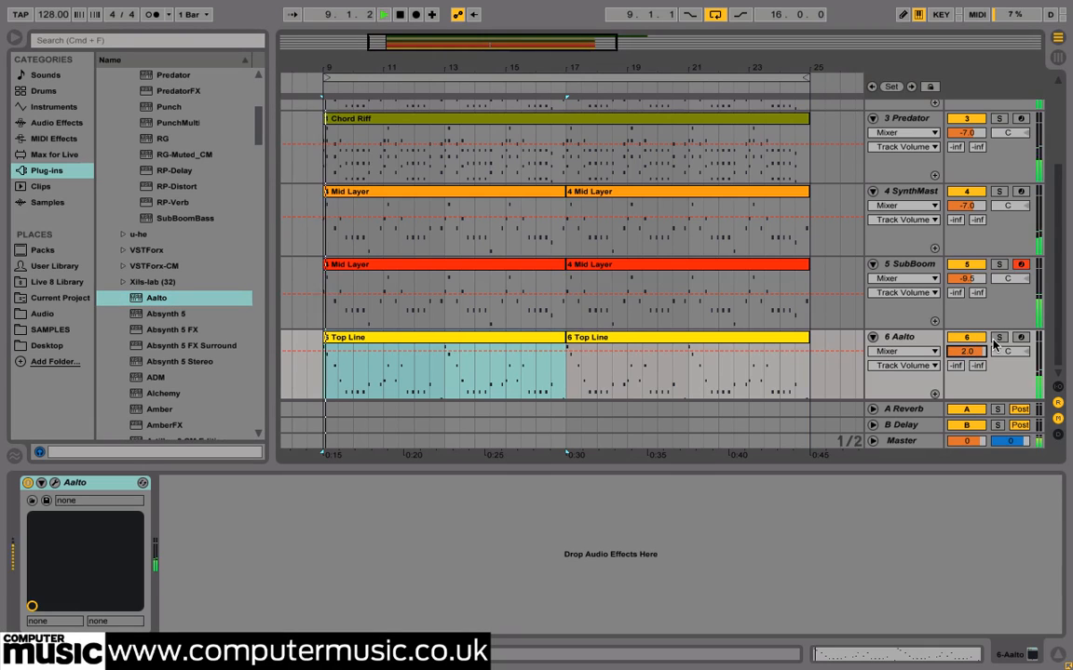
scroll(523, 296, down, 1)
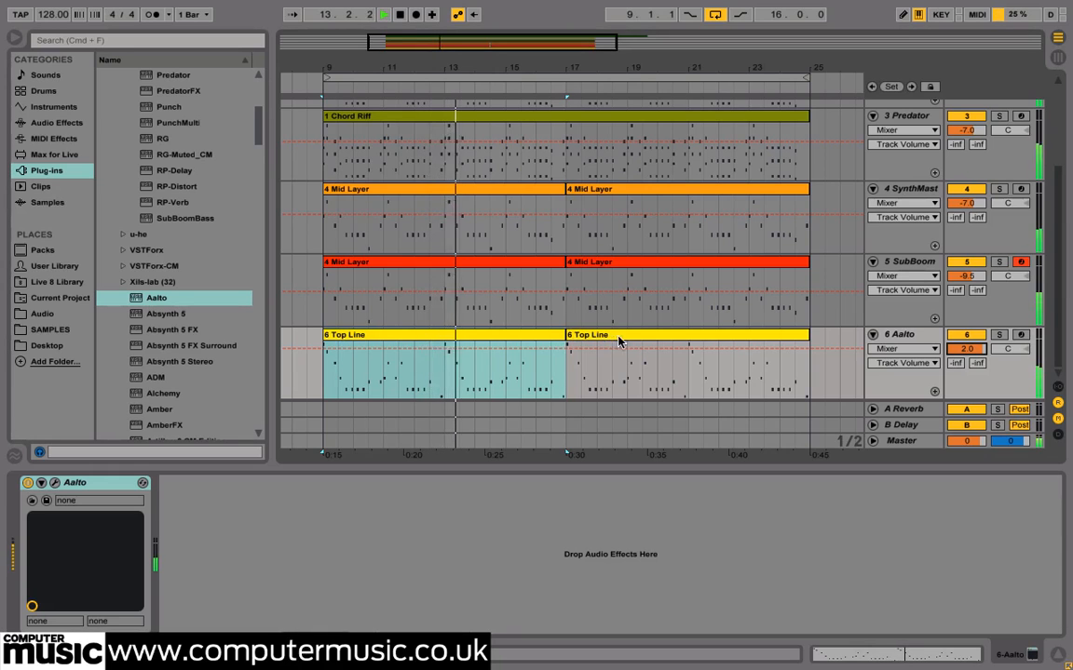
Step: Add an EQ Eight to the Aalto track and set its band 1 low-cut frequency to 310 Hz
click(900, 335)
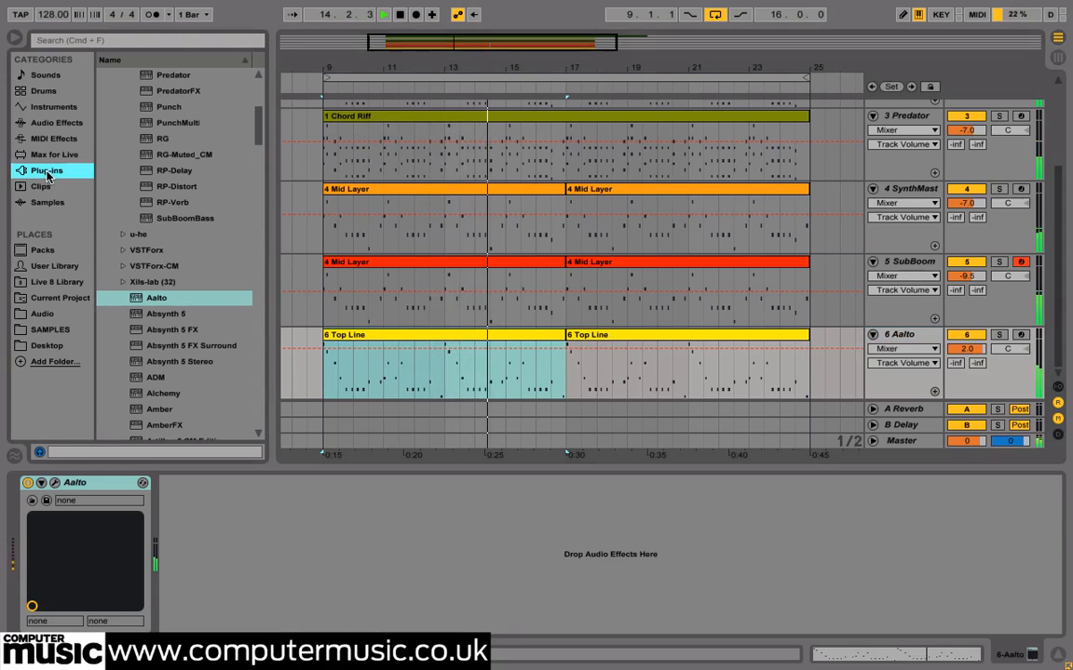
click(63, 124)
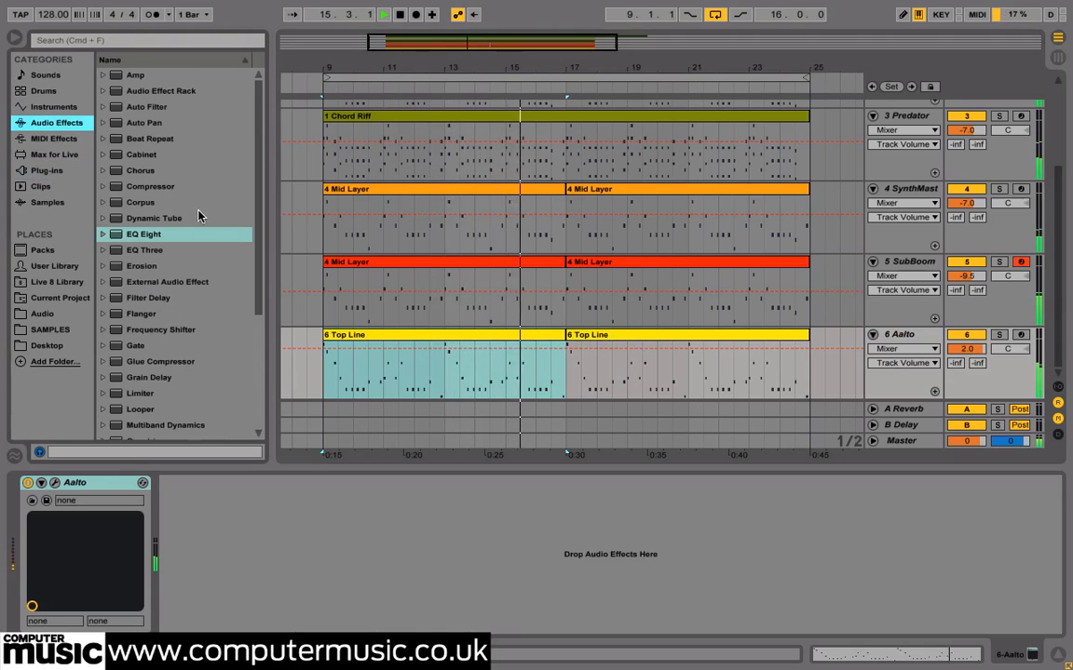
double_click(148, 234)
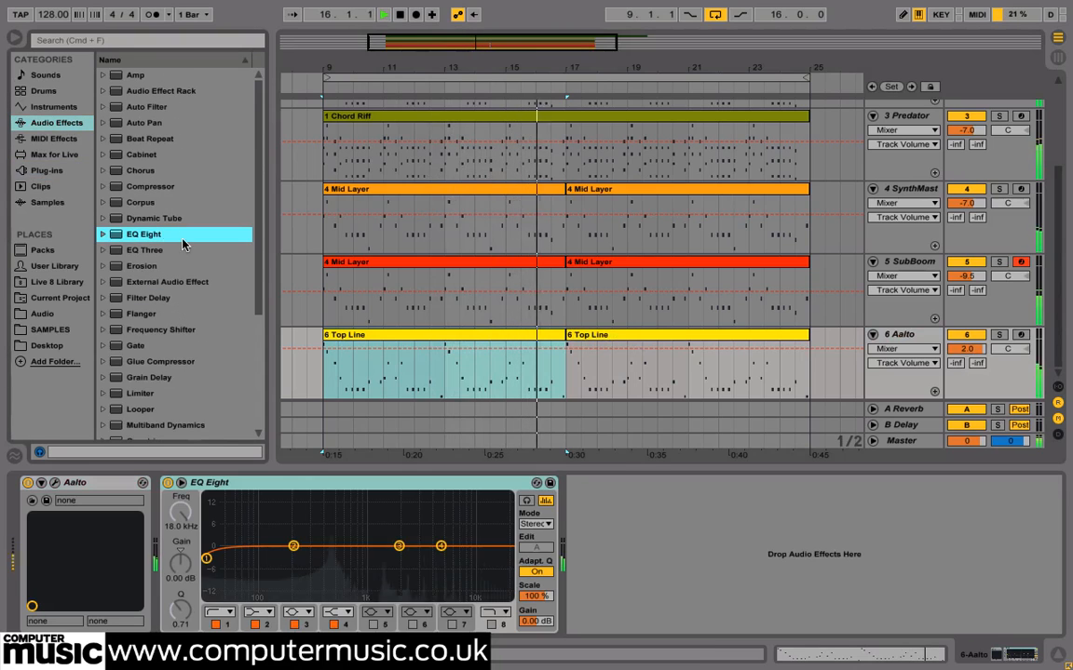
click(206, 557)
click(181, 525)
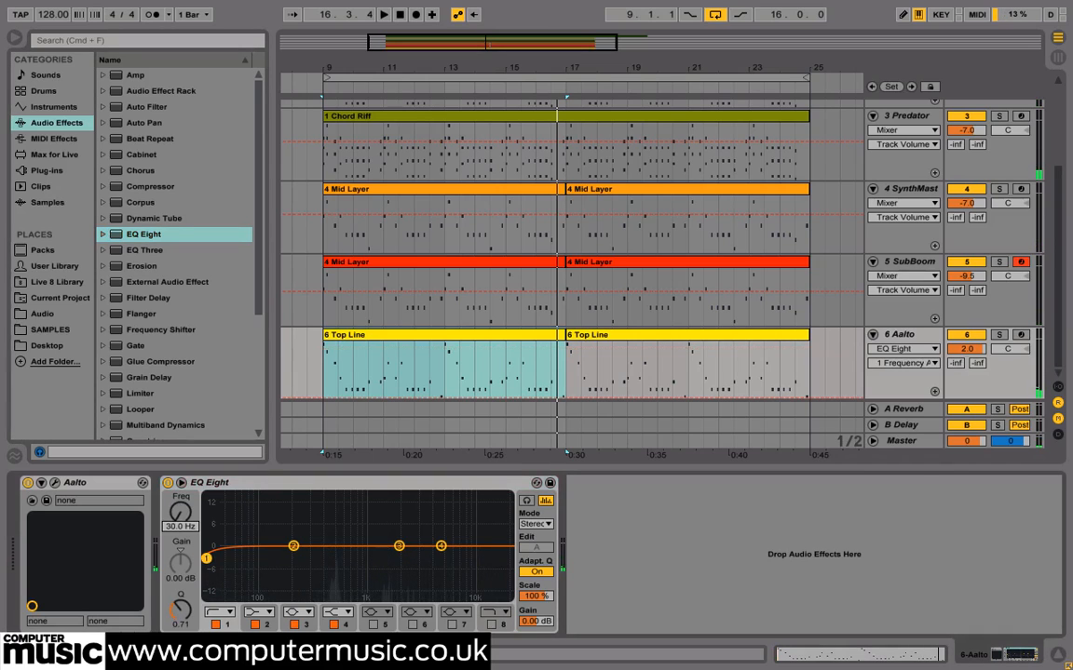
text(31)
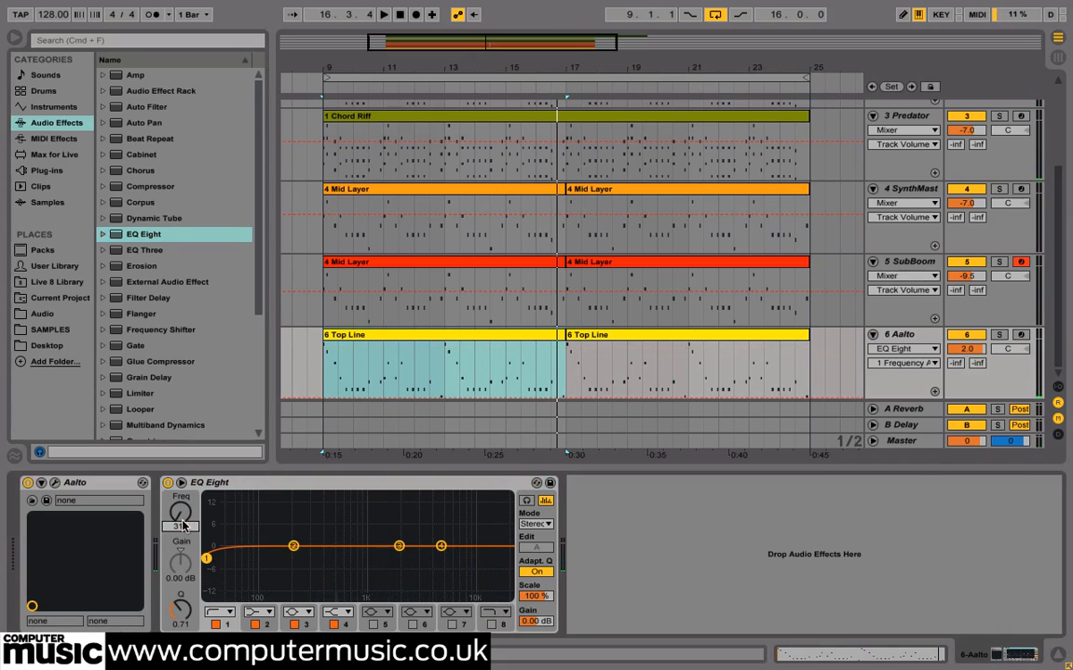
text(0)
key(Return)
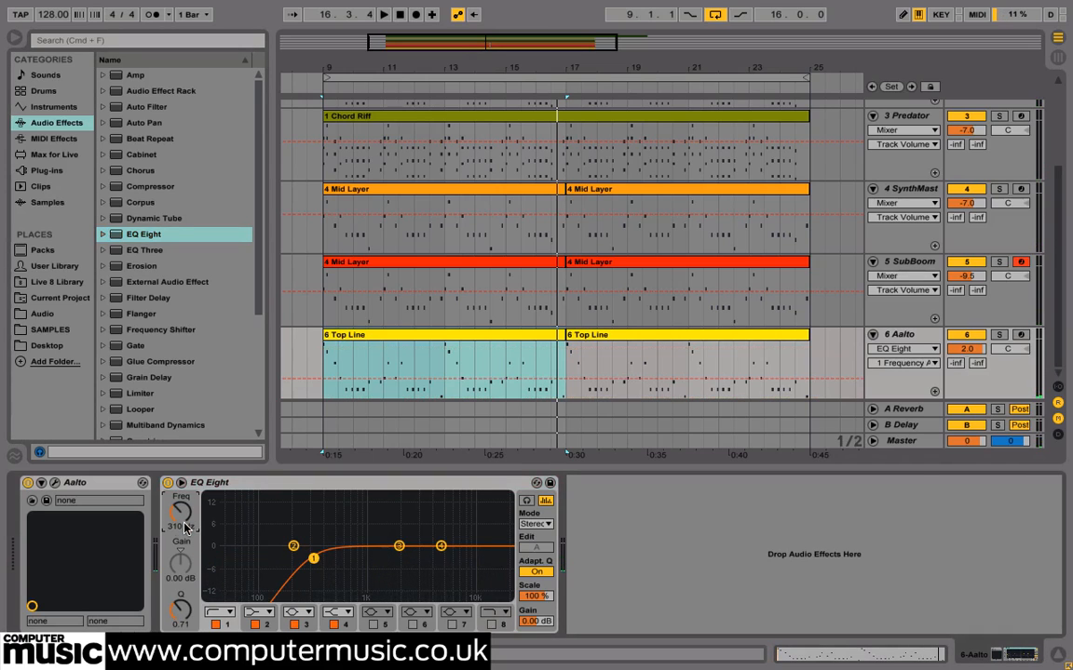
Step: Set EQ Eight's band 2 on the Aalto track to -5.5 dB gain at 455 Hz
click(255, 616)
click(191, 579)
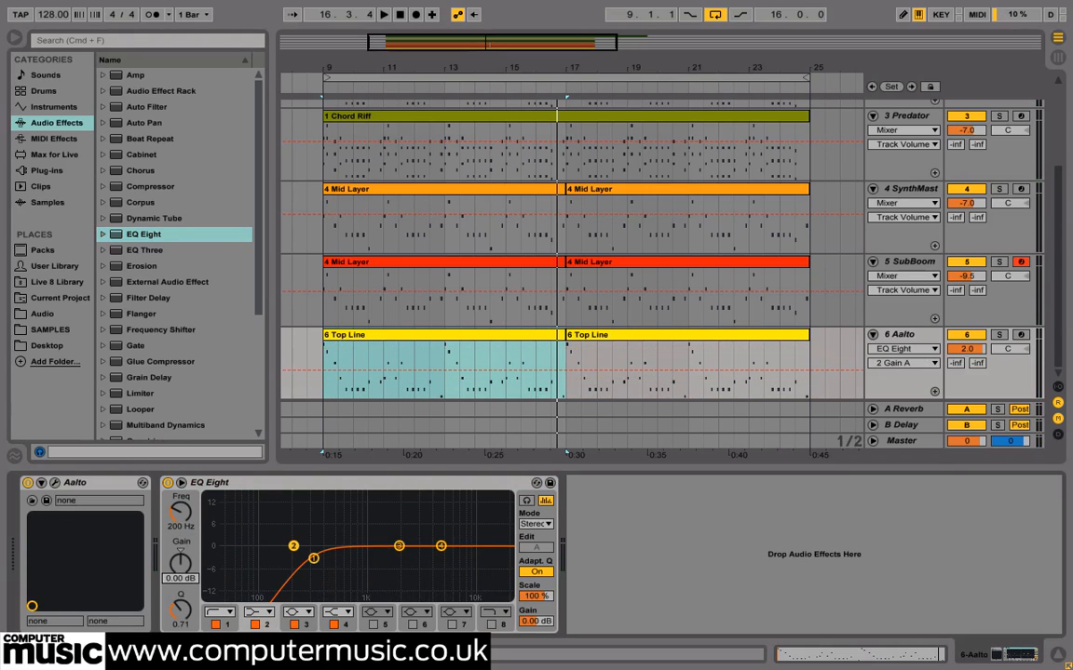
text(-5.5)
key(Return)
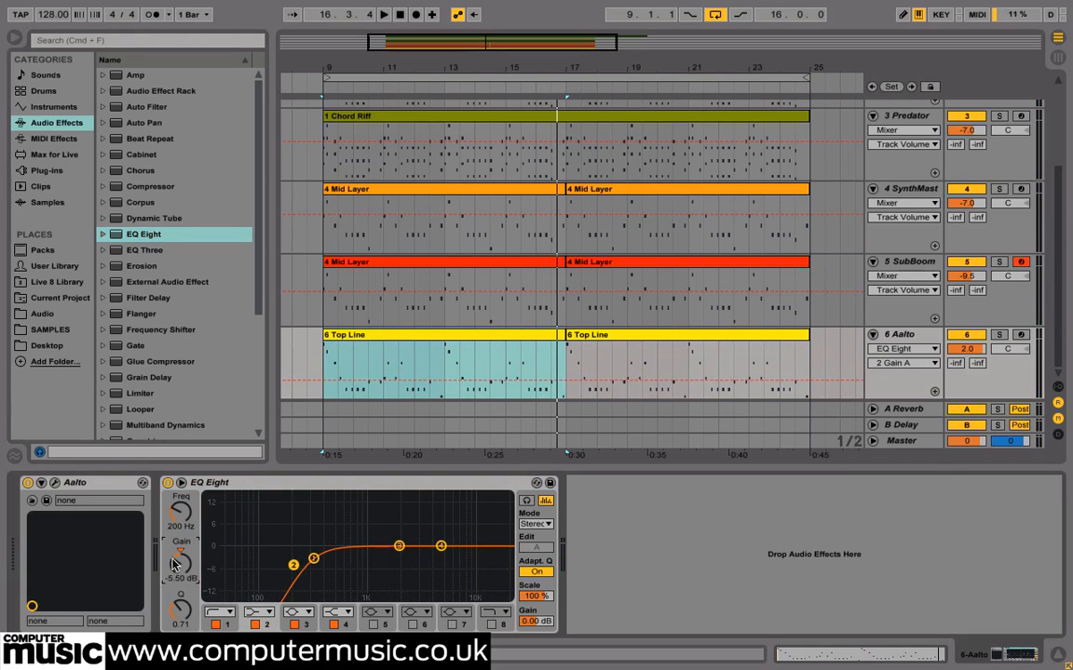
click(177, 530)
text(455)
key(Return)
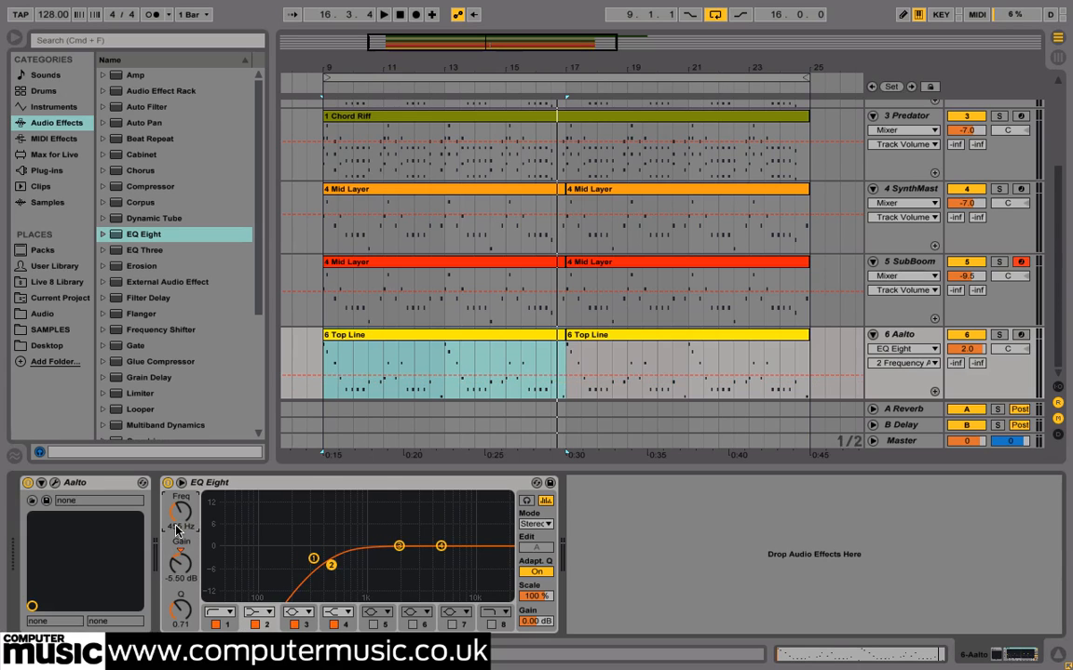
Step: Play the arrangement and toggle the Aalto track's solo to hear the equalised top line alone and in the mix
key(space)
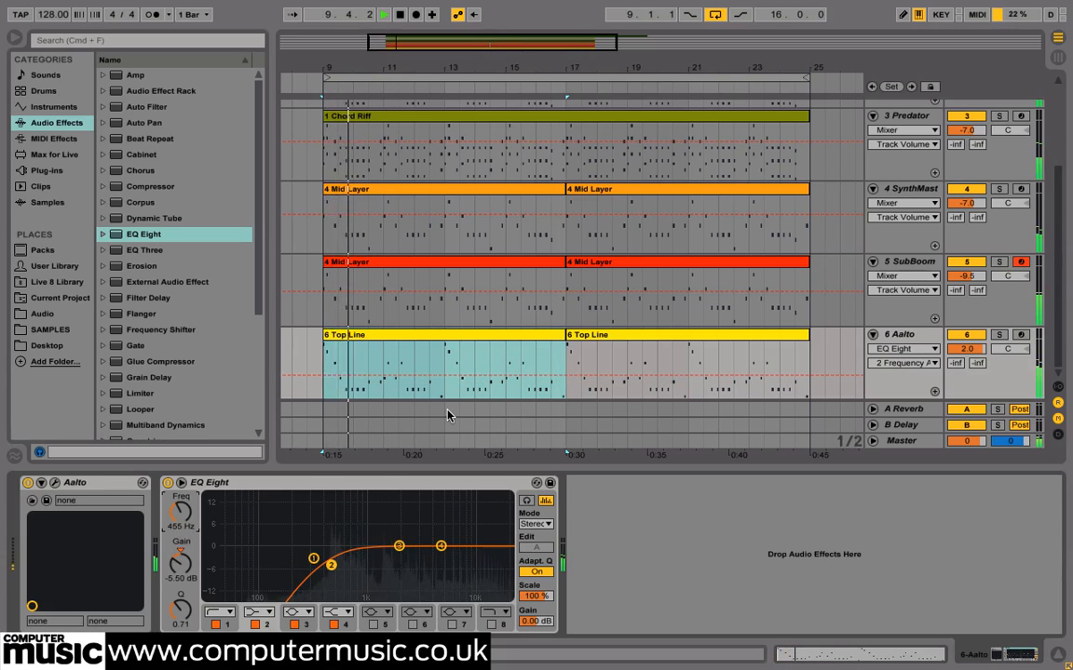
click(997, 334)
click(997, 334)
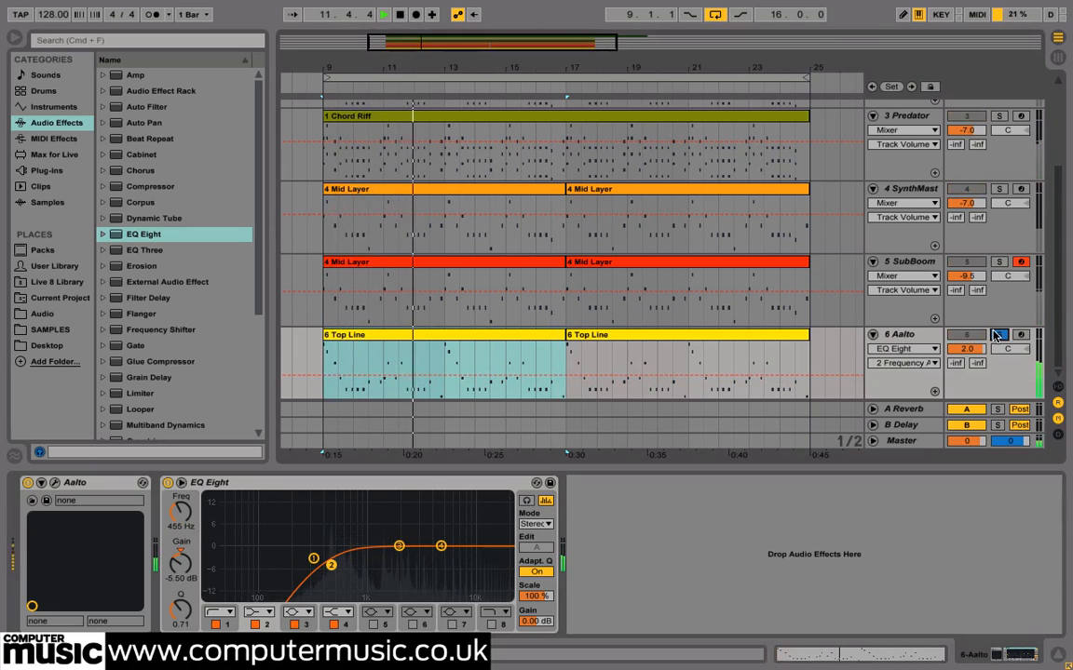
Step: Stop playback and duplicate the Aalto track
click(901, 335)
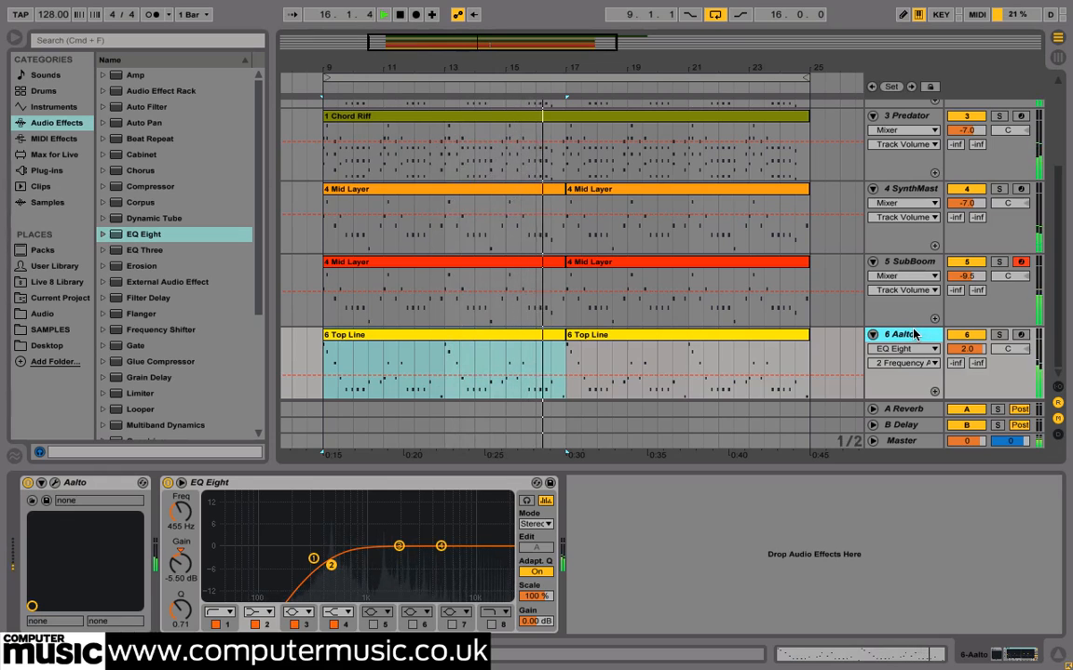
key(space)
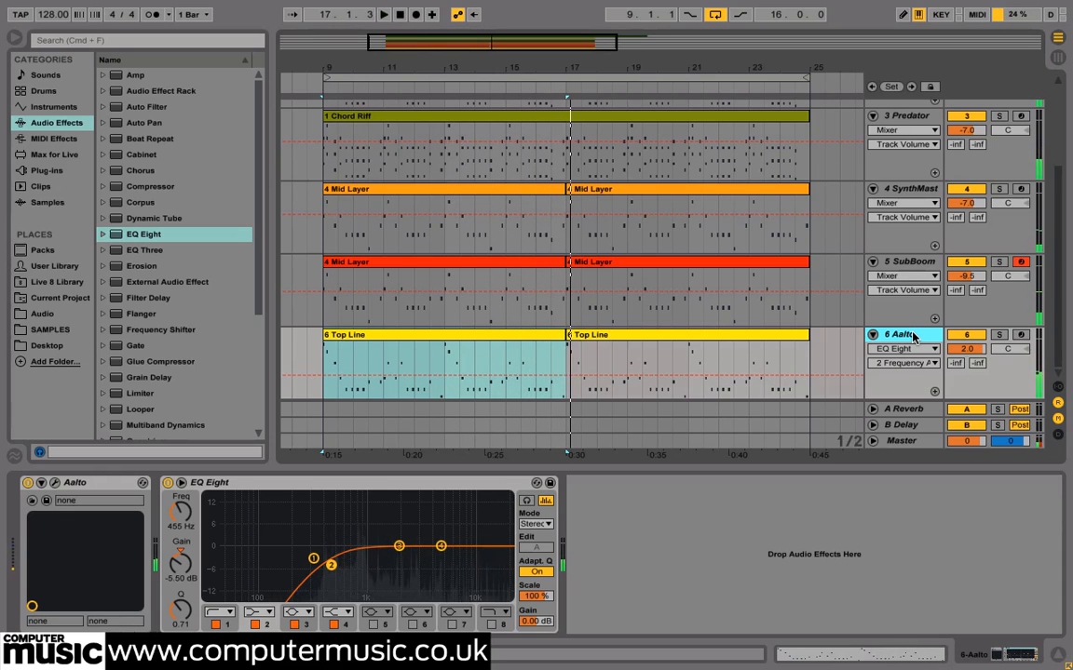
right_click(912, 337)
click(757, 328)
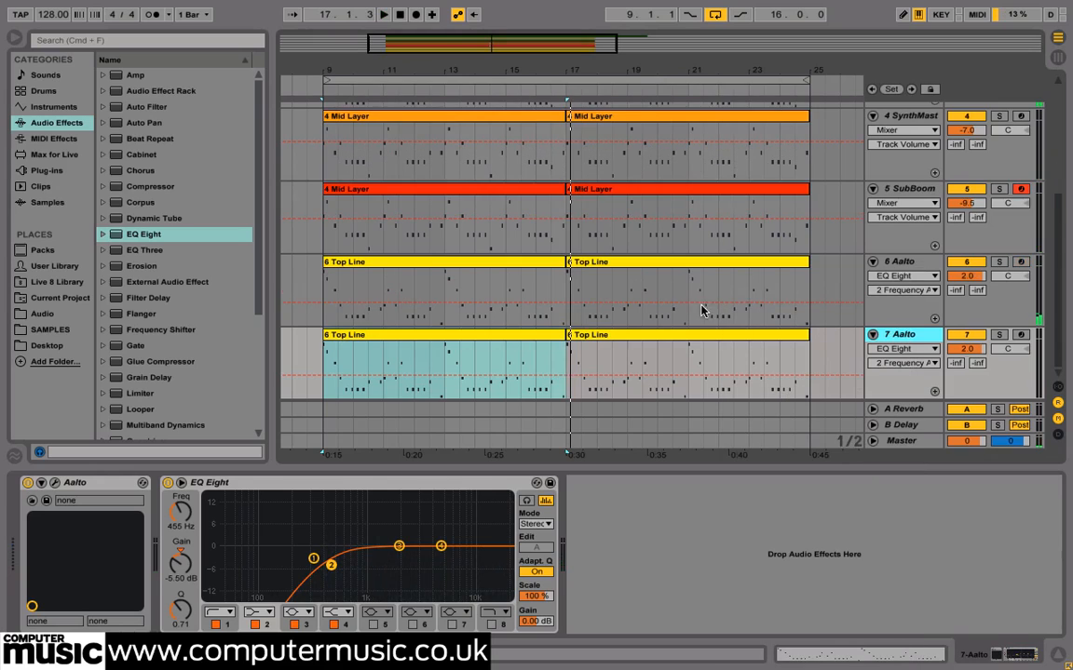
Step: Delete the duplicated track's bar 9 clip and colour its remaining bar 17 Top Line clip white
key(Delete)
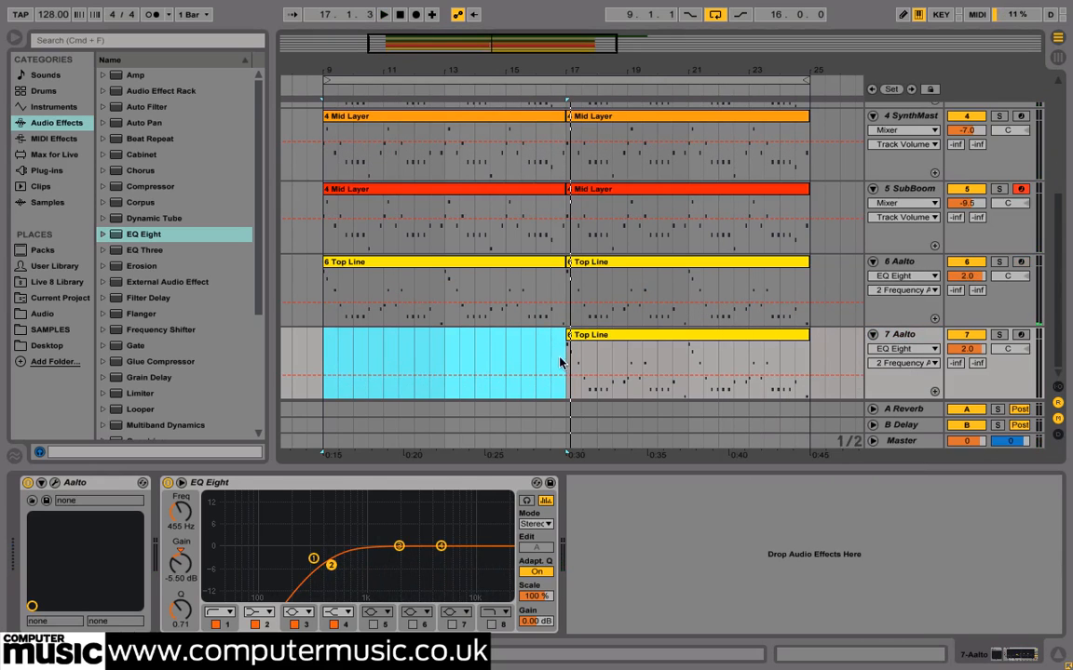
click(562, 362)
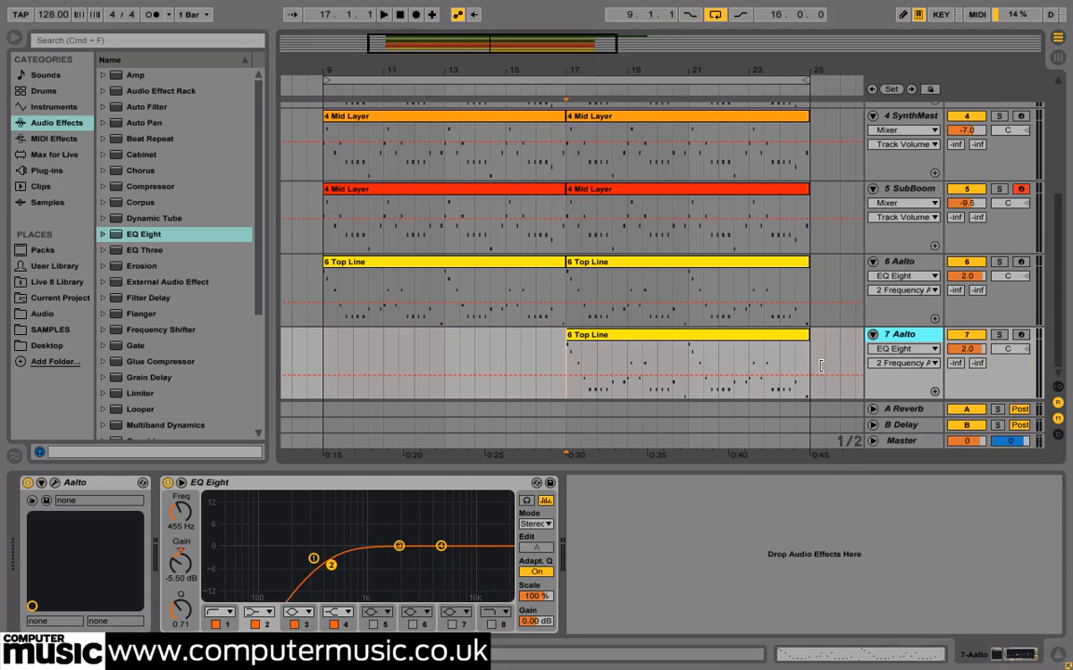
right_click(668, 338)
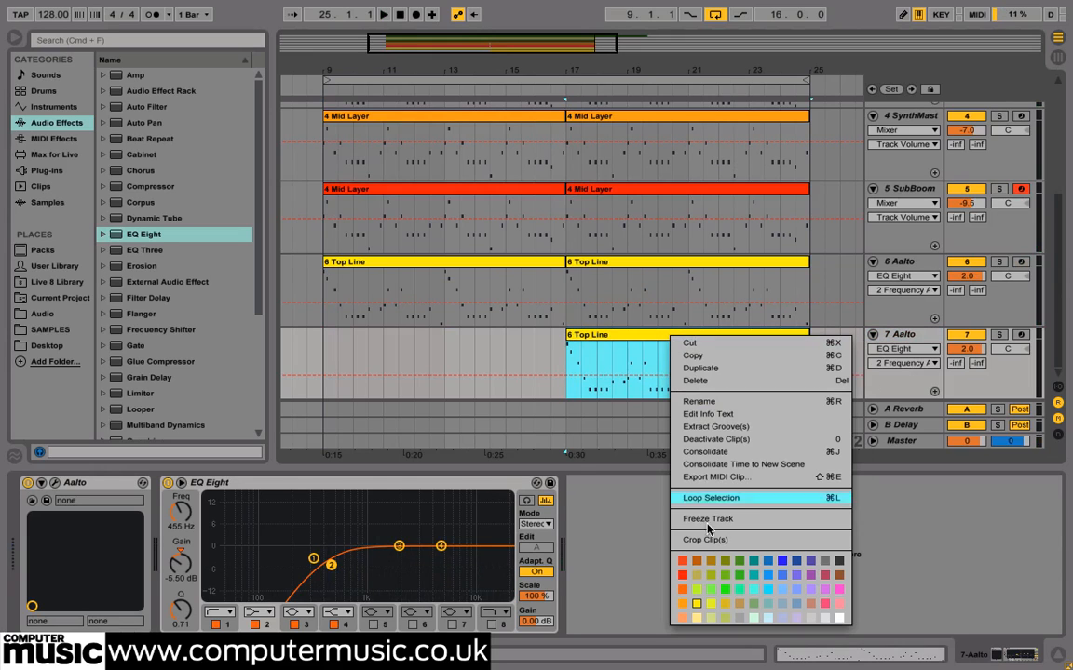
click(840, 618)
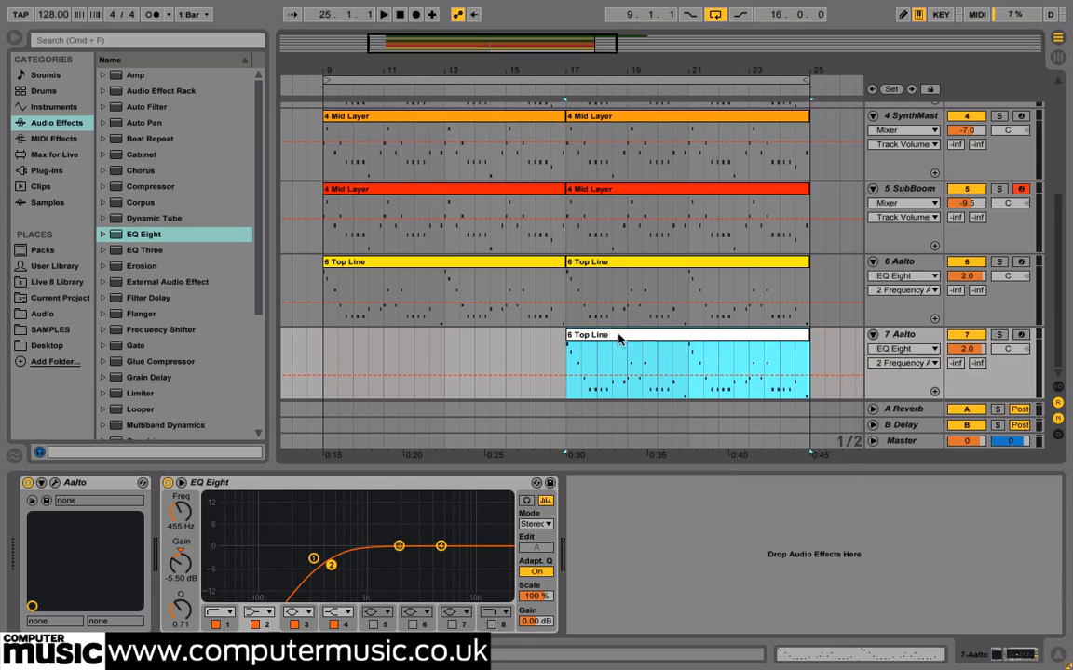
Step: Load the "organ - dirty" preset from the Aalto keys category on track 7's Aalto and close the plug-in window
click(56, 483)
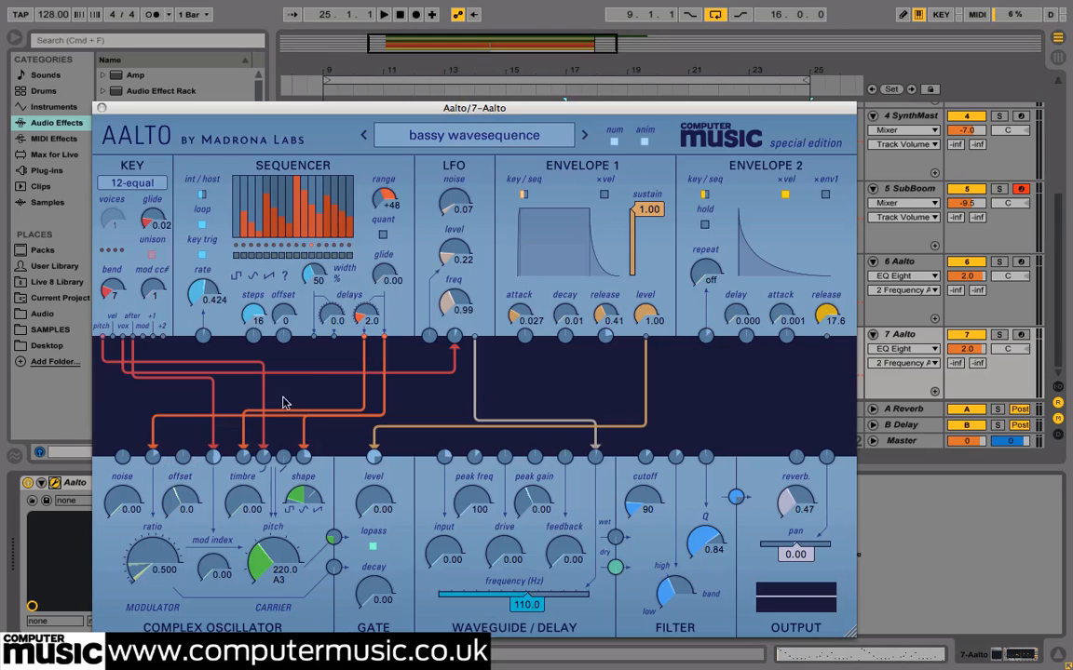
click(457, 140)
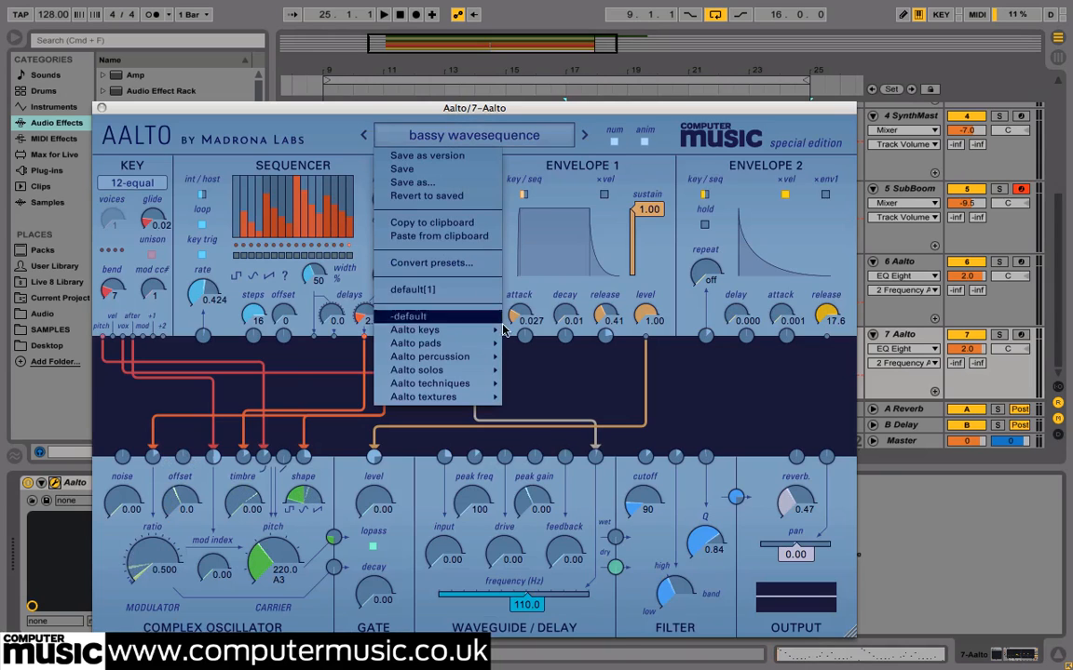
mouse_move(438, 330)
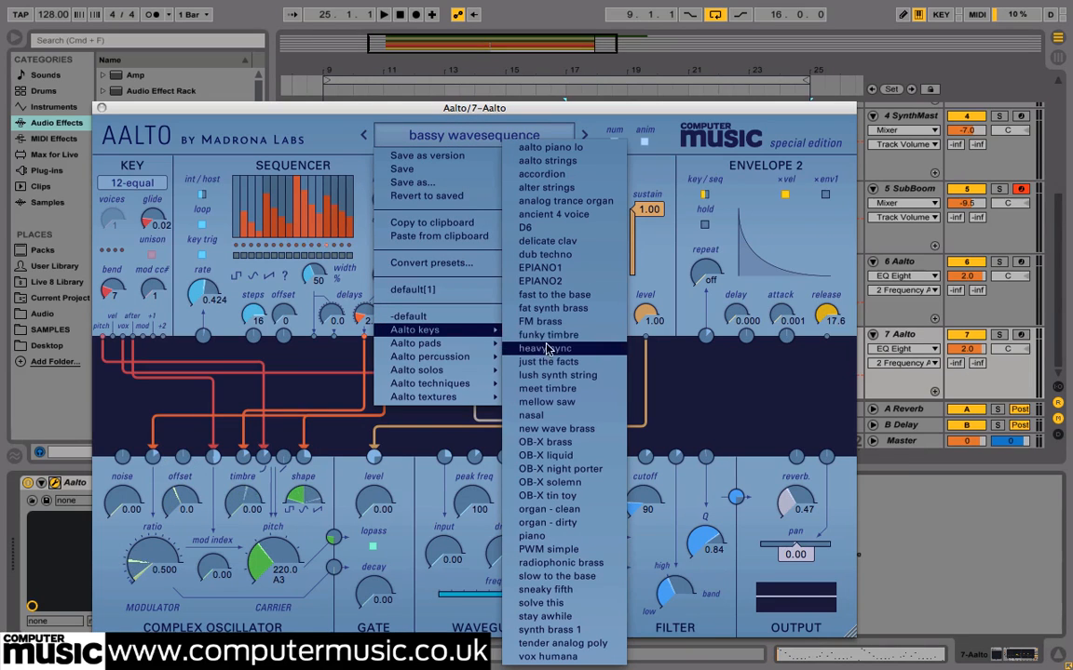
click(564, 524)
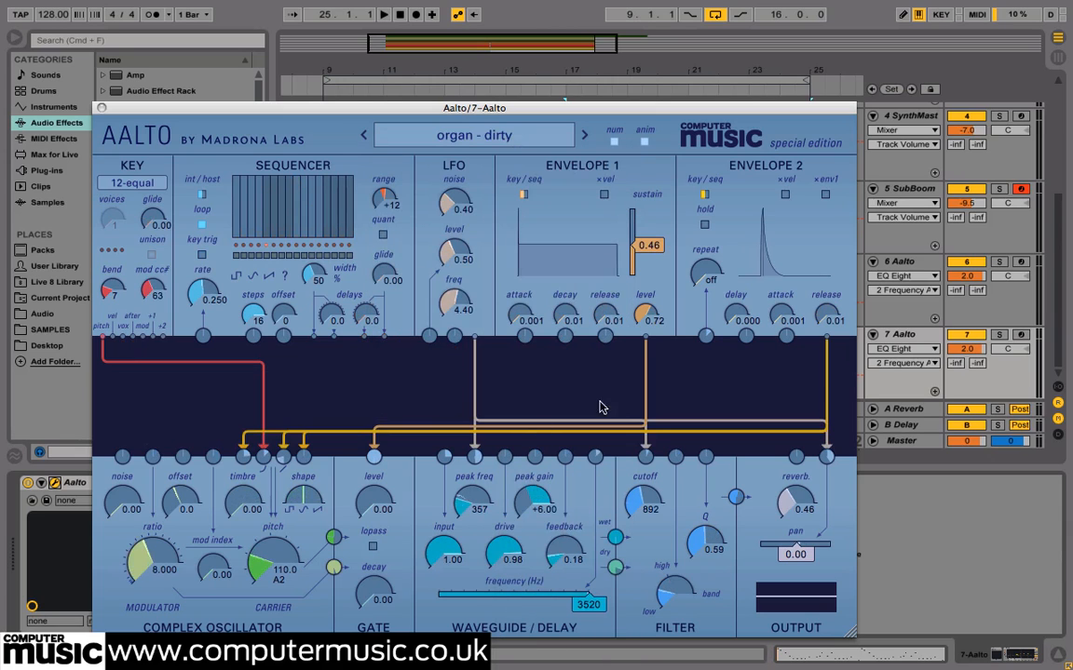
click(102, 108)
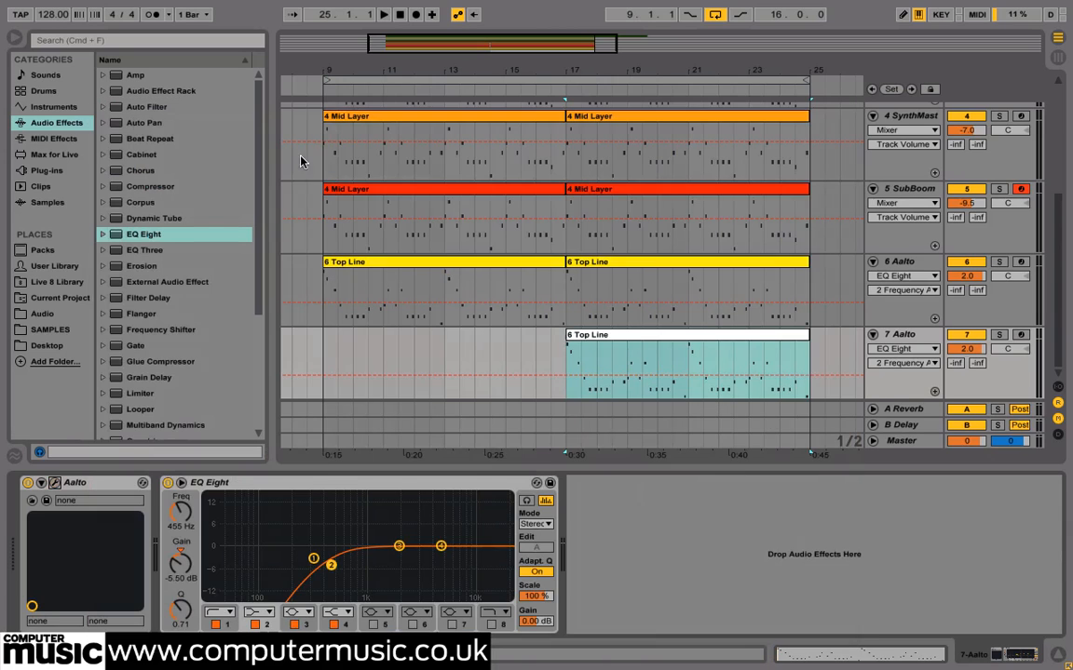
Step: Set track 7's volume to -3.5 dB and play the arrangement from bar 16
click(969, 348)
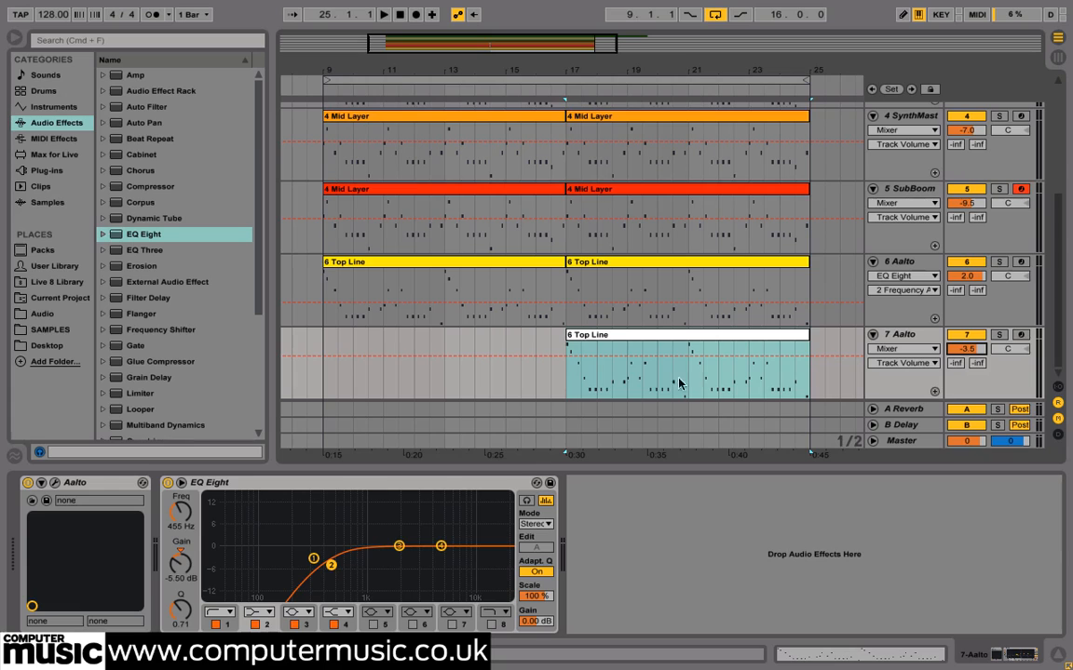
click(537, 348)
key(space)
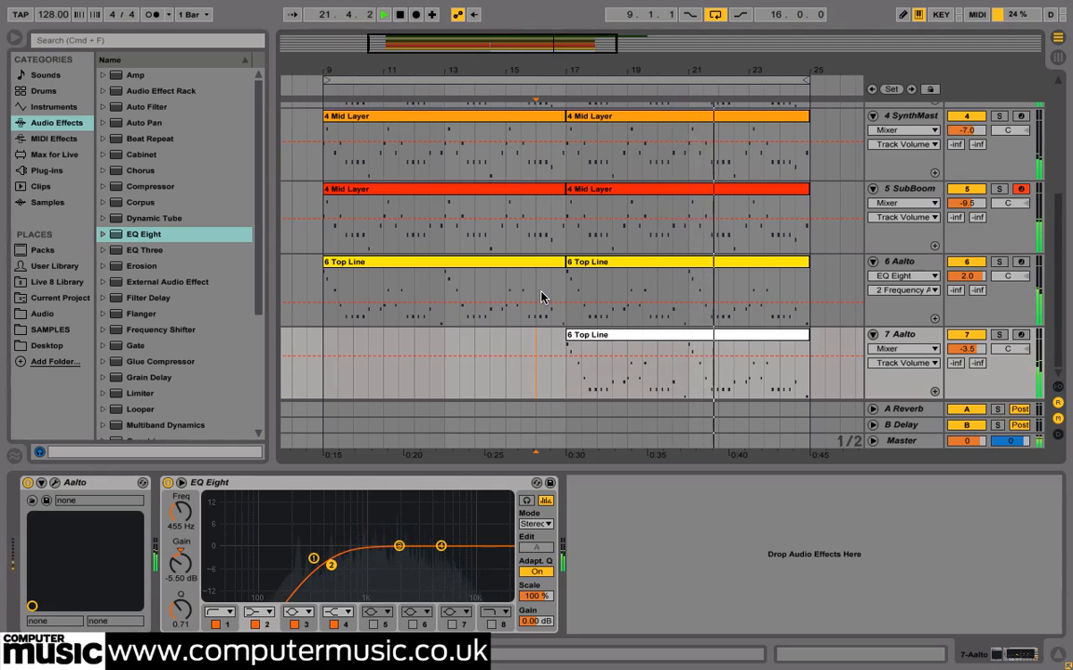
Step: Mute the SynthMaster track while the stacked layers play
scroll(541, 297, up, 1)
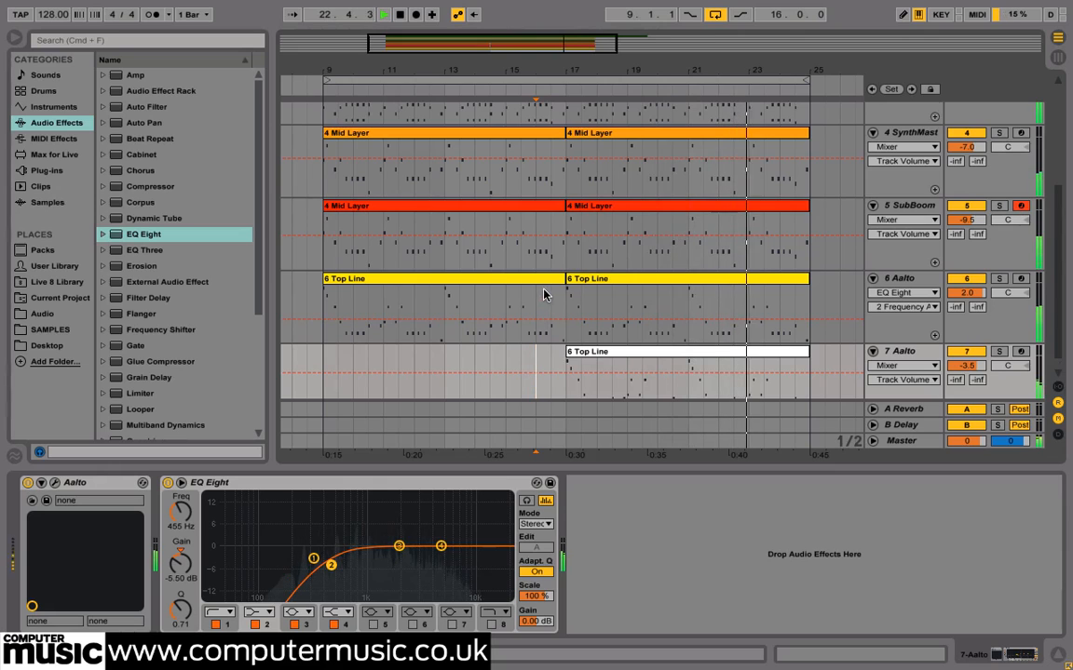
scroll(682, 224, up, 2)
scroll(681, 224, up, 5)
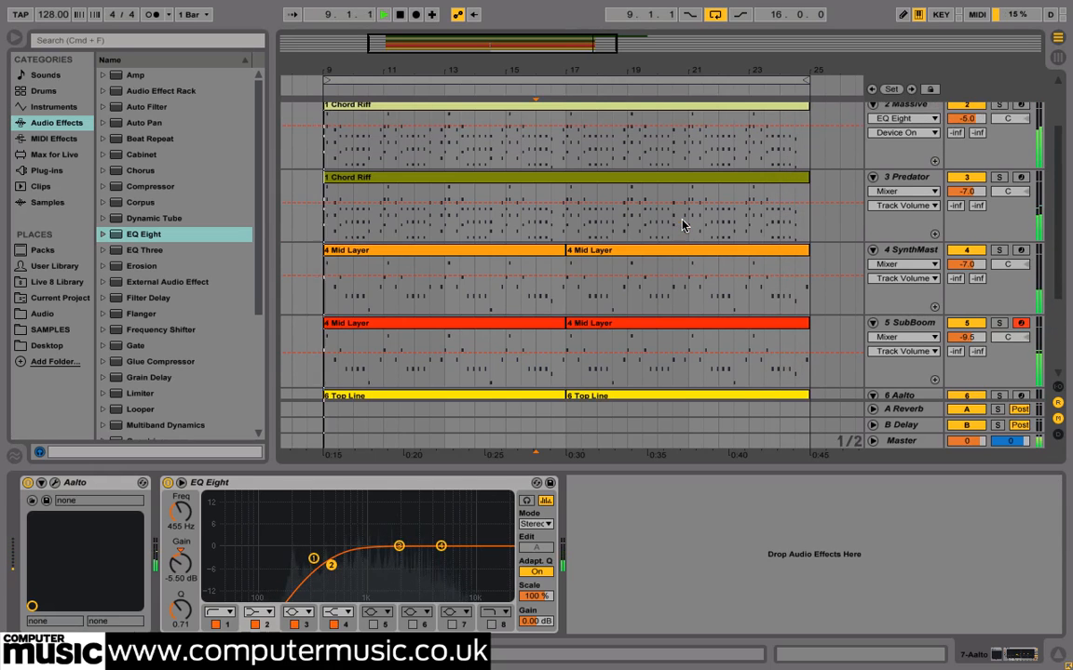
scroll(681, 225, down, 1)
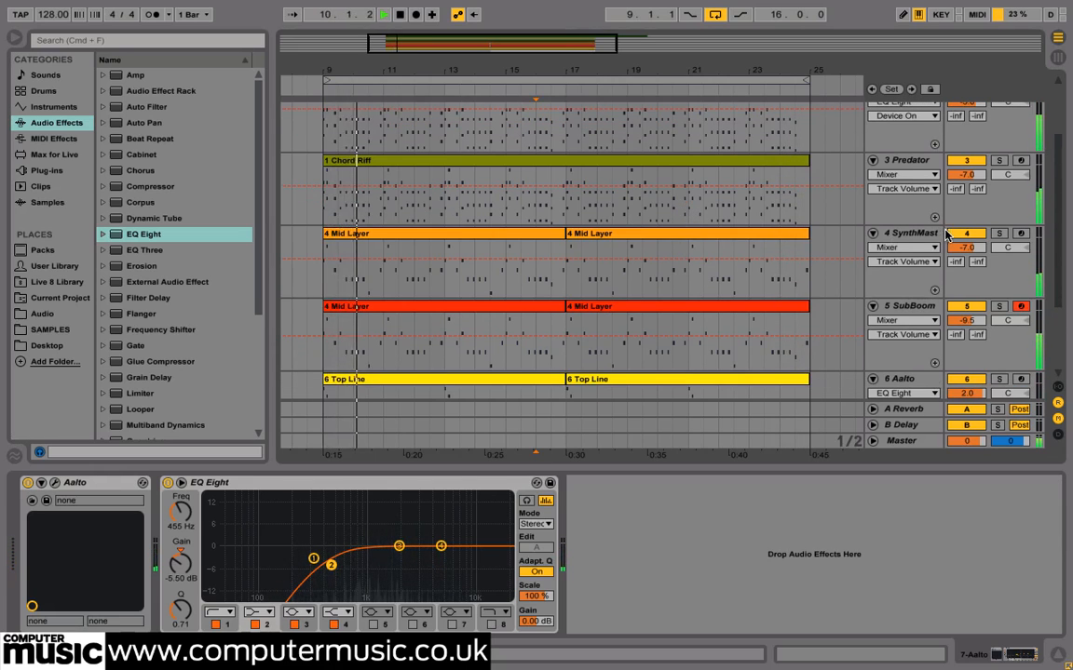
click(959, 236)
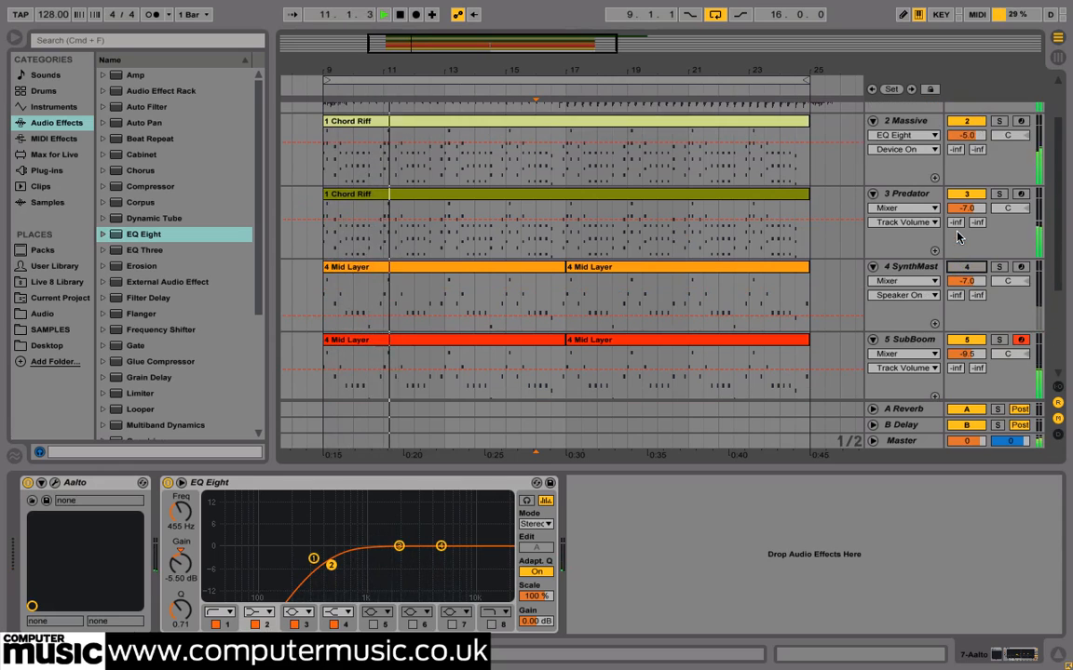
Step: Unmute the SynthMaster track and mute both Aalto top-line tracks while the arrangement plays
scroll(959, 235, up, 3)
click(963, 211)
scroll(959, 195, up, 1)
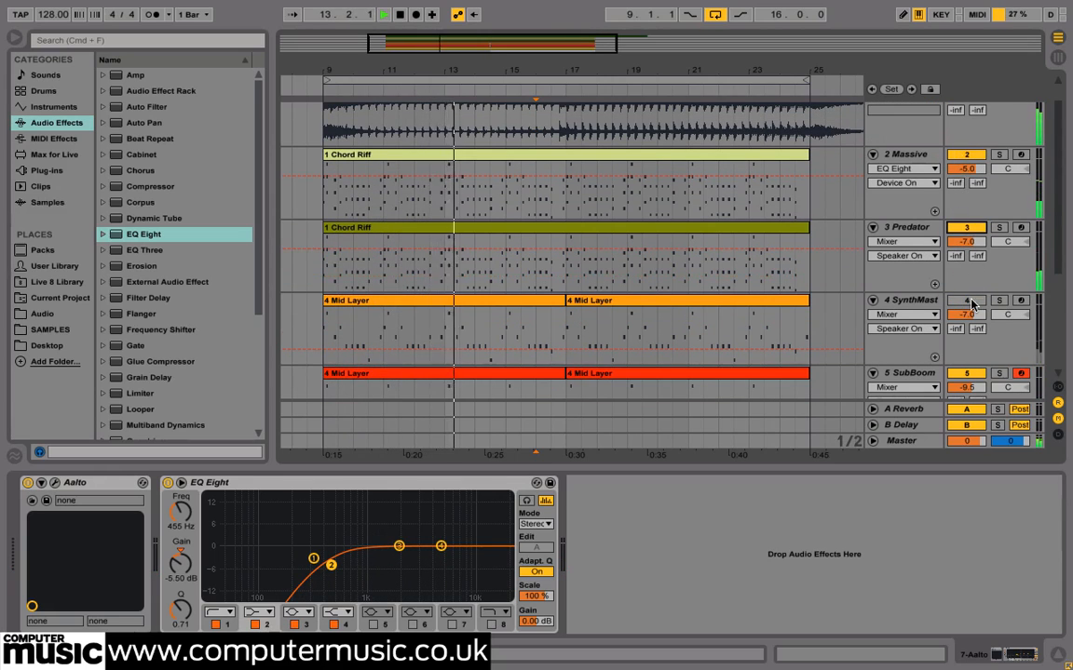
scroll(971, 304, down, 6)
click(971, 336)
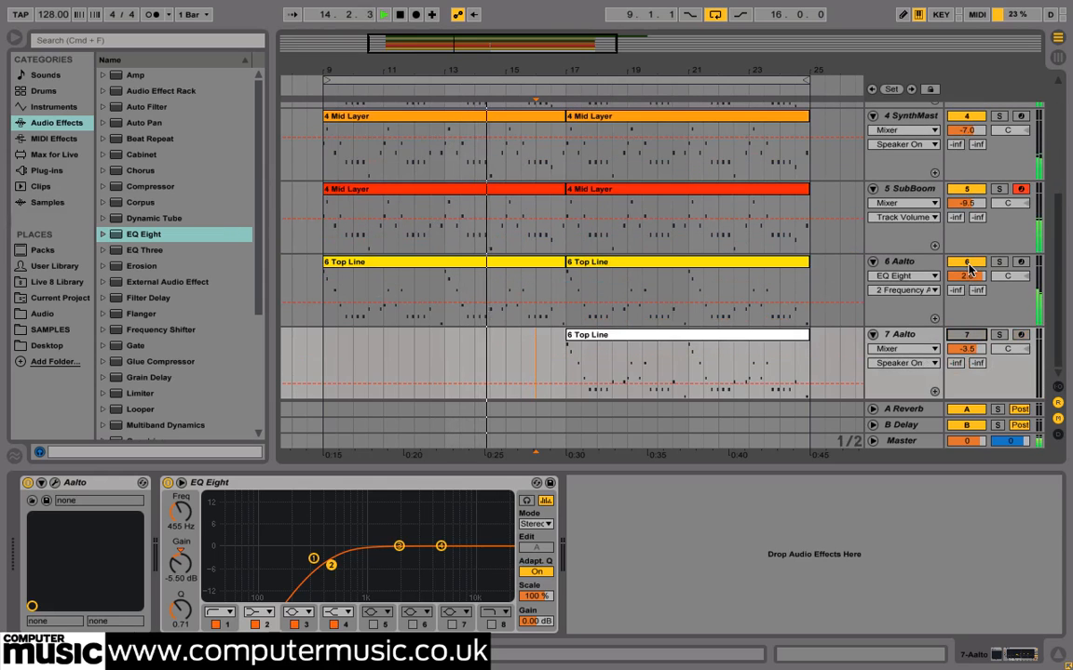
click(969, 264)
Step: Mute the Predator, SynthMaster and SubBoom tracks during playback, keeping the Massive layer audible
scroll(968, 267, up, 8)
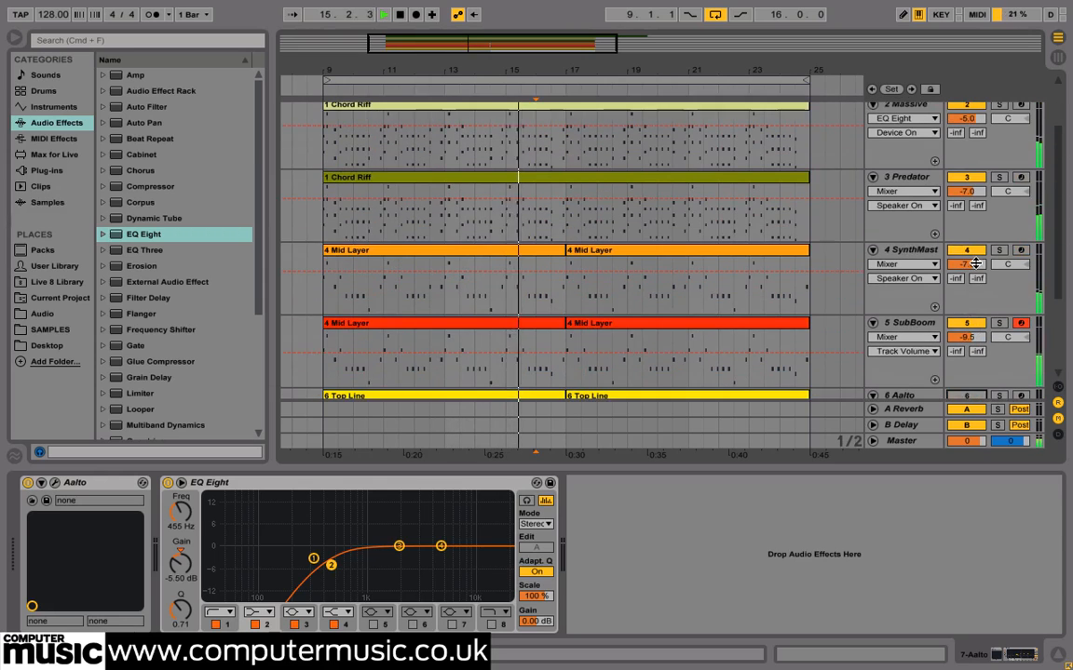
click(968, 227)
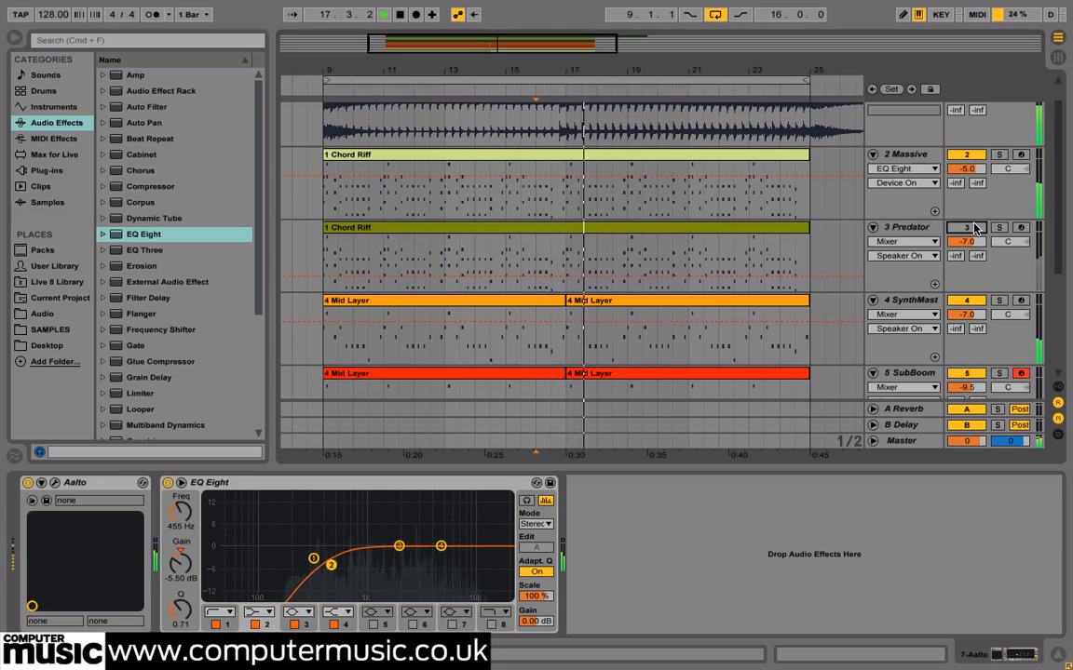
click(964, 156)
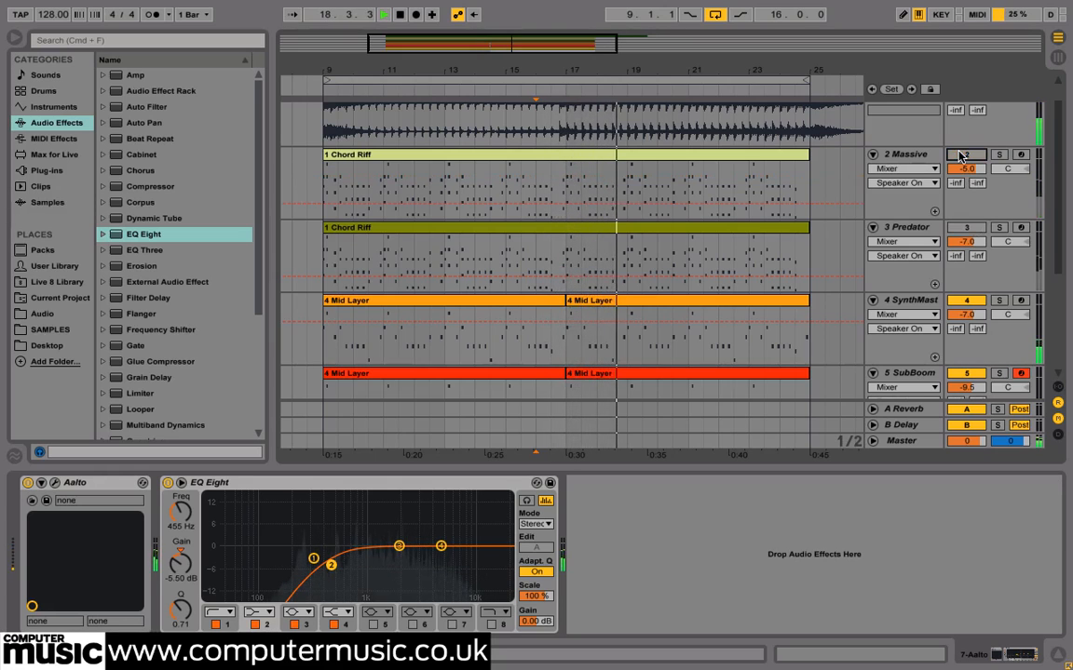
click(965, 155)
click(972, 303)
scroll(972, 306, down, 2)
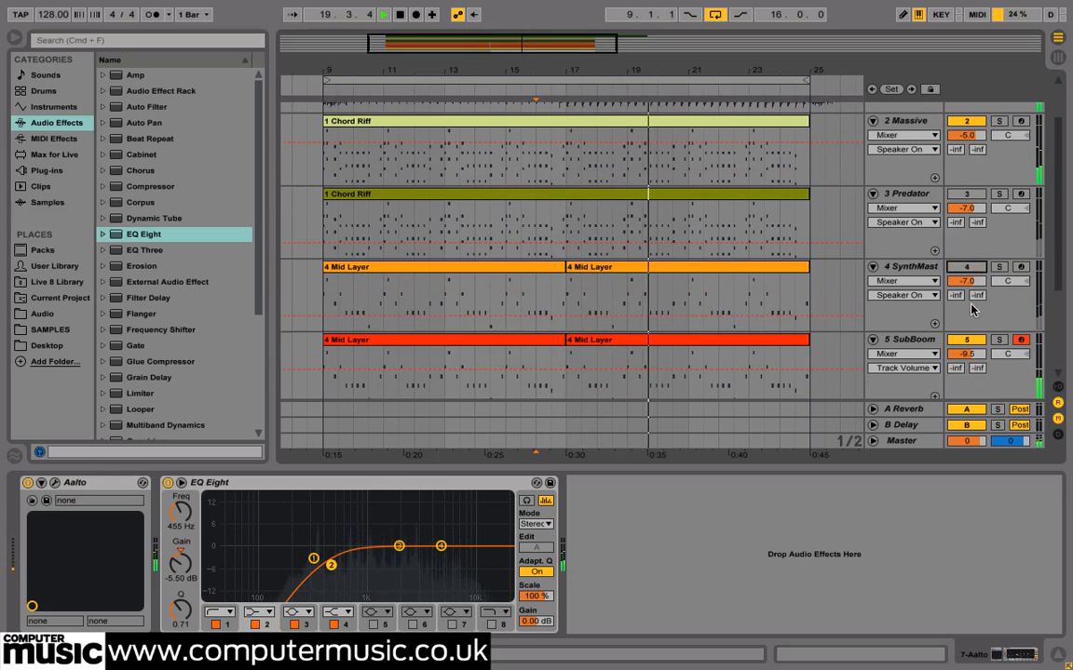
click(968, 341)
Step: Bring the Predator, SynthMaster and SubBoom layers back into the mix by unmuting their tracks
click(966, 196)
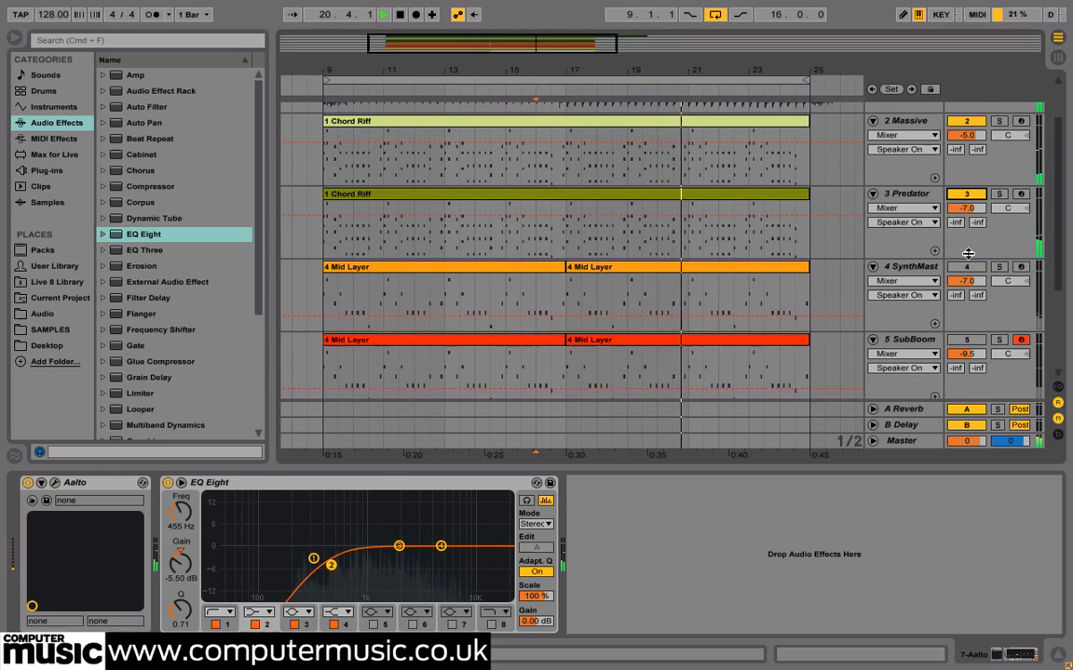
click(969, 270)
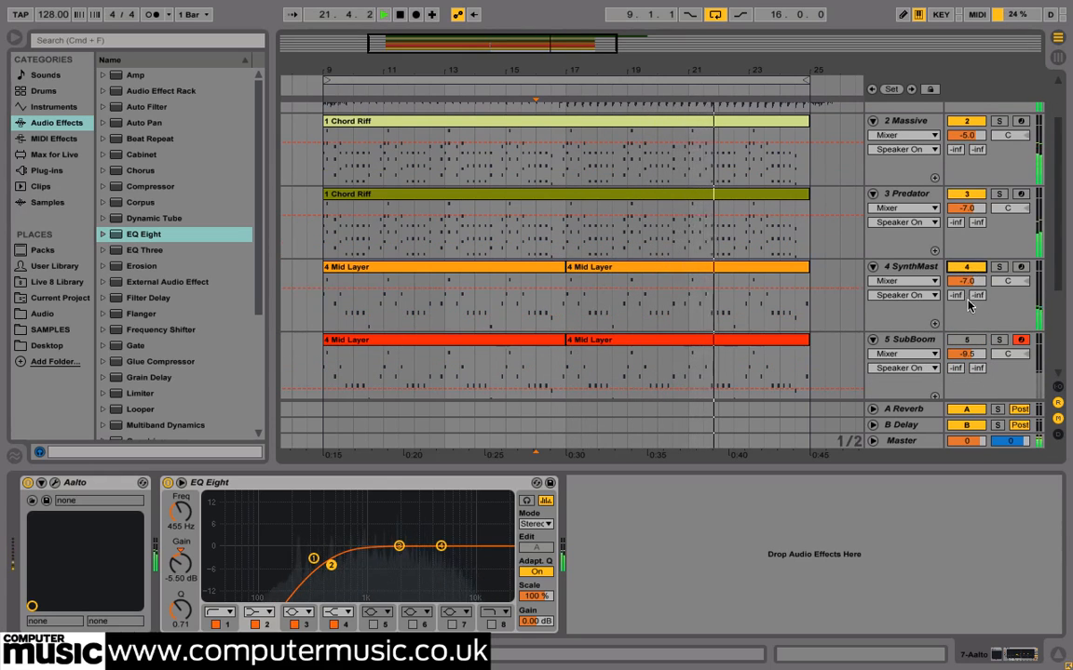
scroll(969, 307, down, 2)
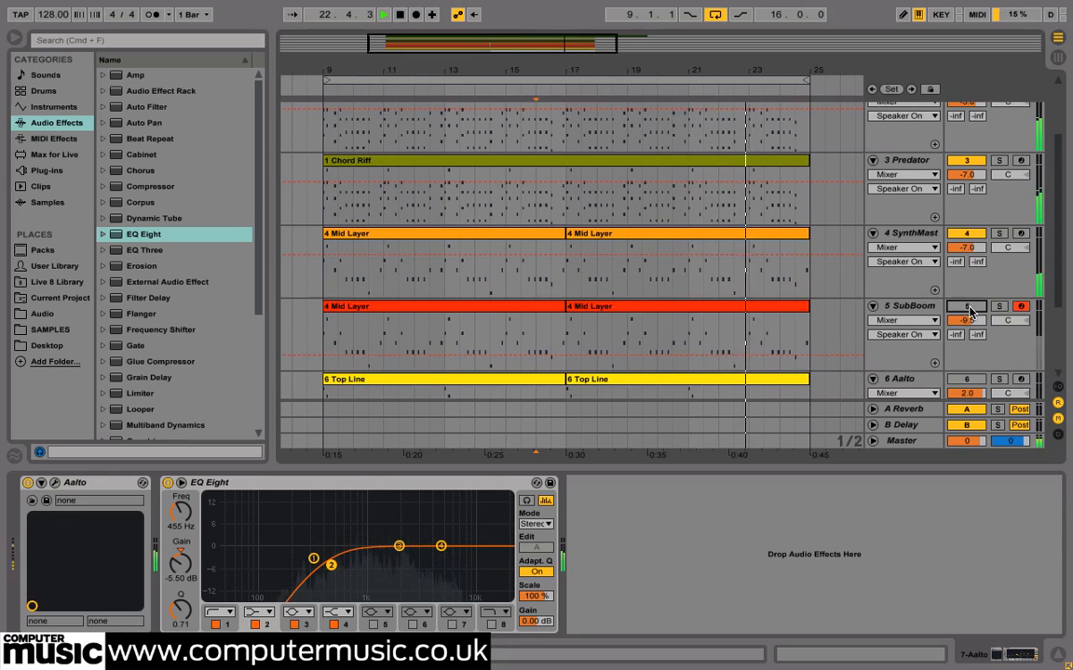
click(968, 308)
Step: Unmute both Aalto tracks, 6 and 7, so the top lines play with the other layers
scroll(969, 310, down, 5)
scroll(969, 310, down, 2)
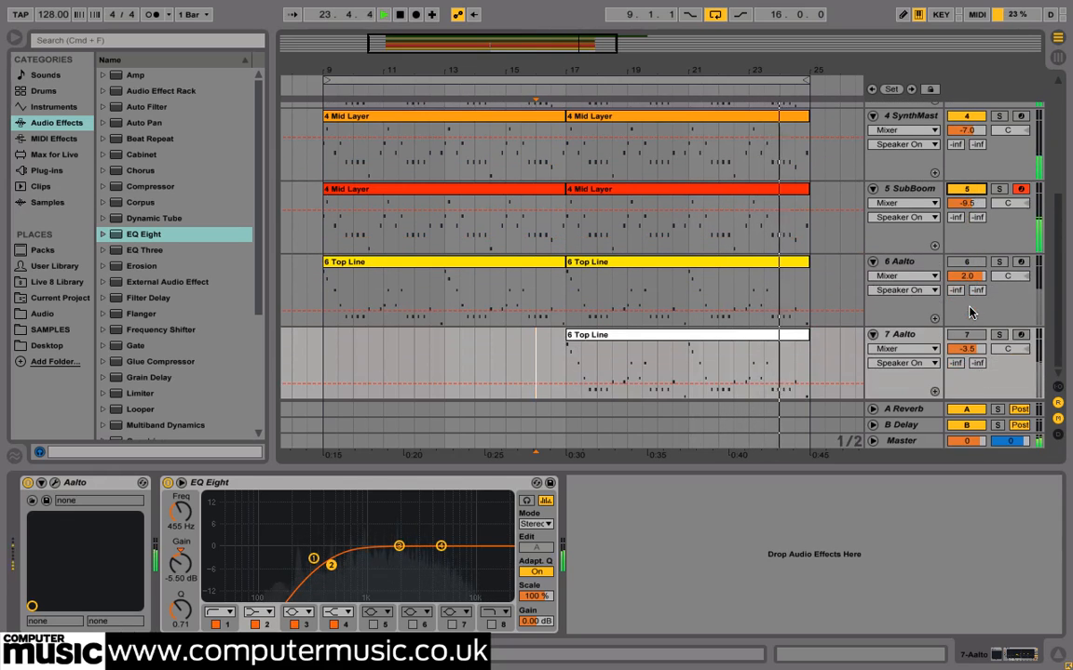
click(969, 262)
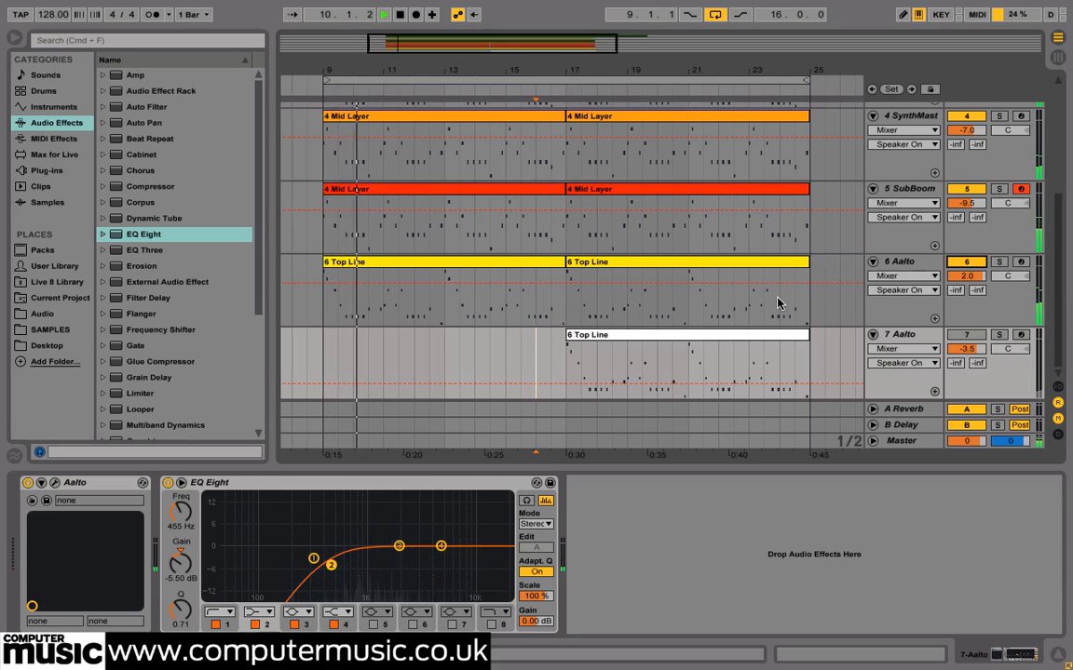
click(952, 337)
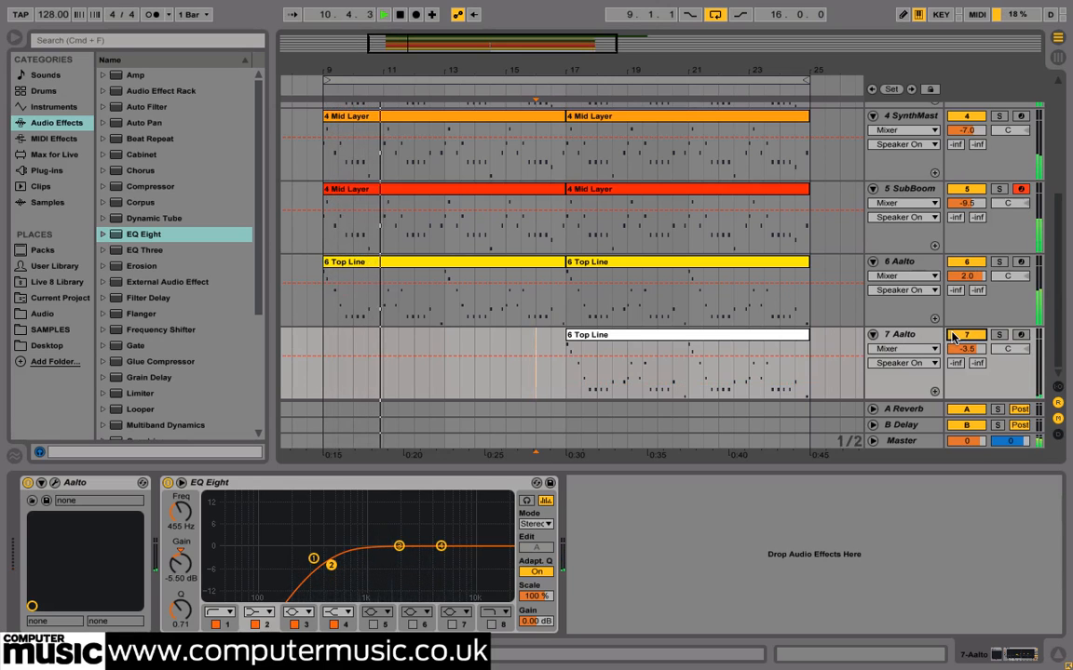
Step: Group the synth tracks from 2 Massive through 7 Aalto and rename the group LEAD
click(903, 337)
scroll(905, 330, up, 10)
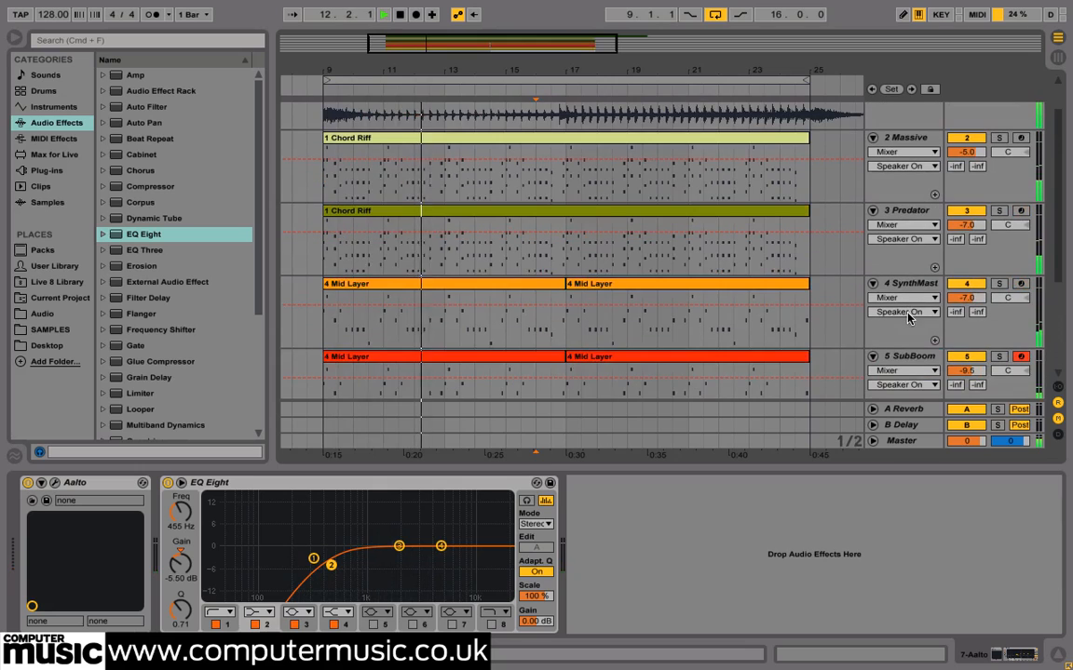
shift+click(903, 138)
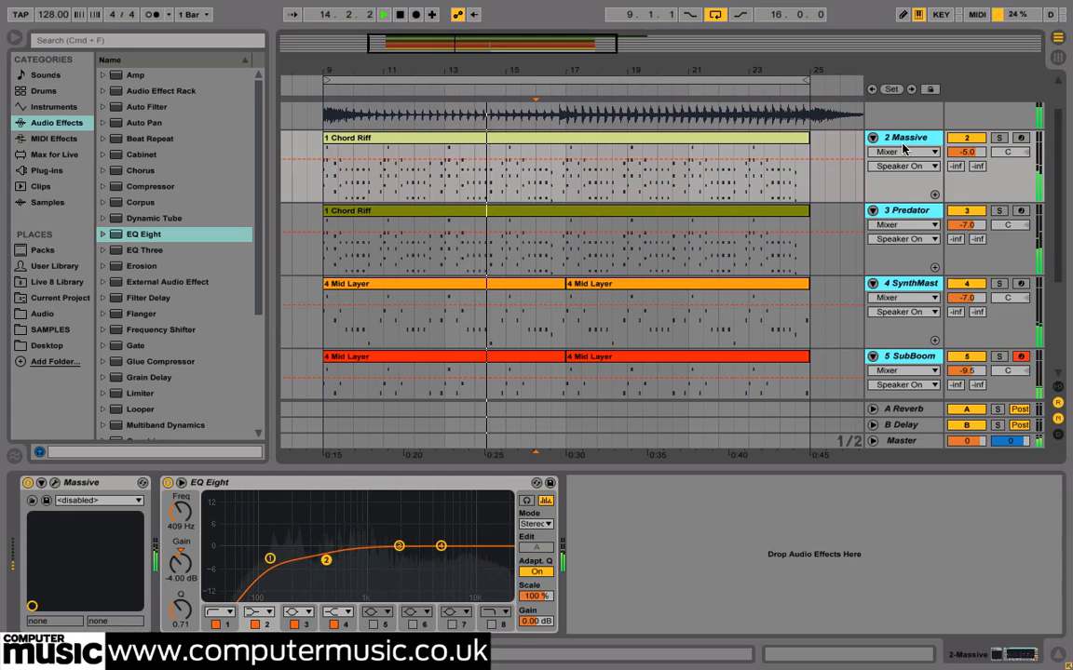
key(super+g)
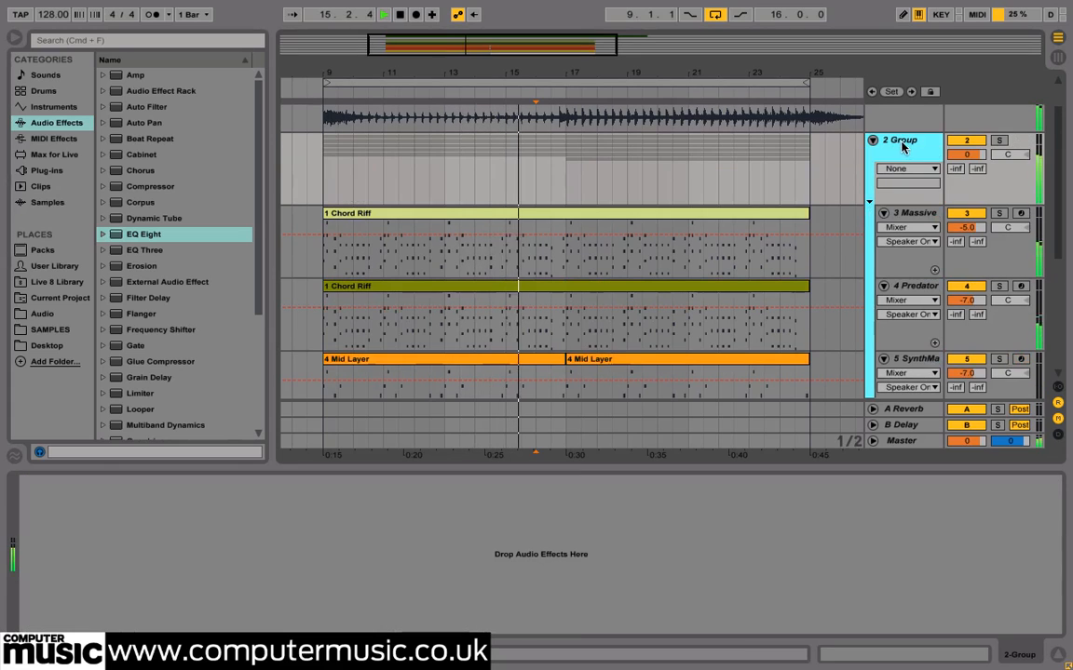
key(super+r)
text(LEAD)
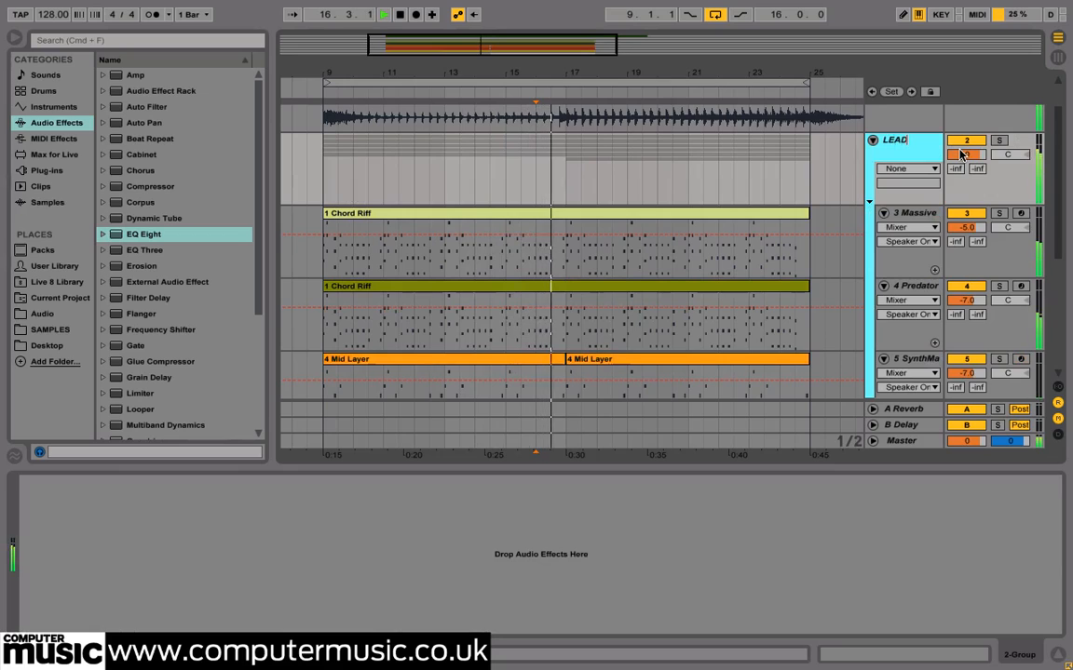
key(Return)
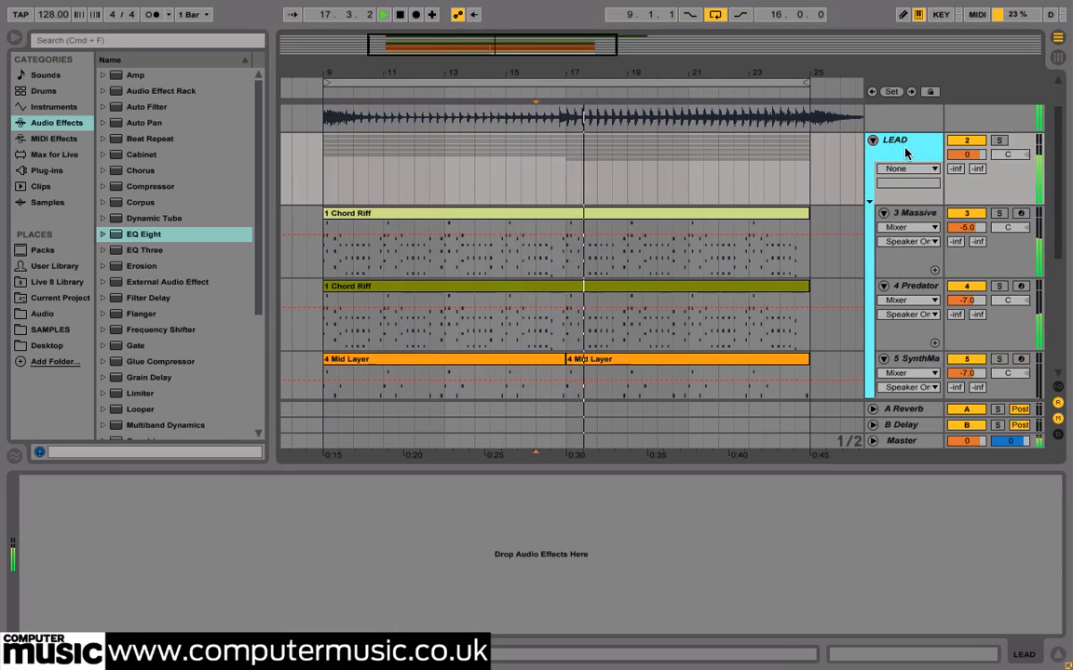
Step: Add an Auto Filter to the LEAD group and set its low-pass cutoff to 686 Hz with Q at 1.63
scroll(894, 151, down, 1)
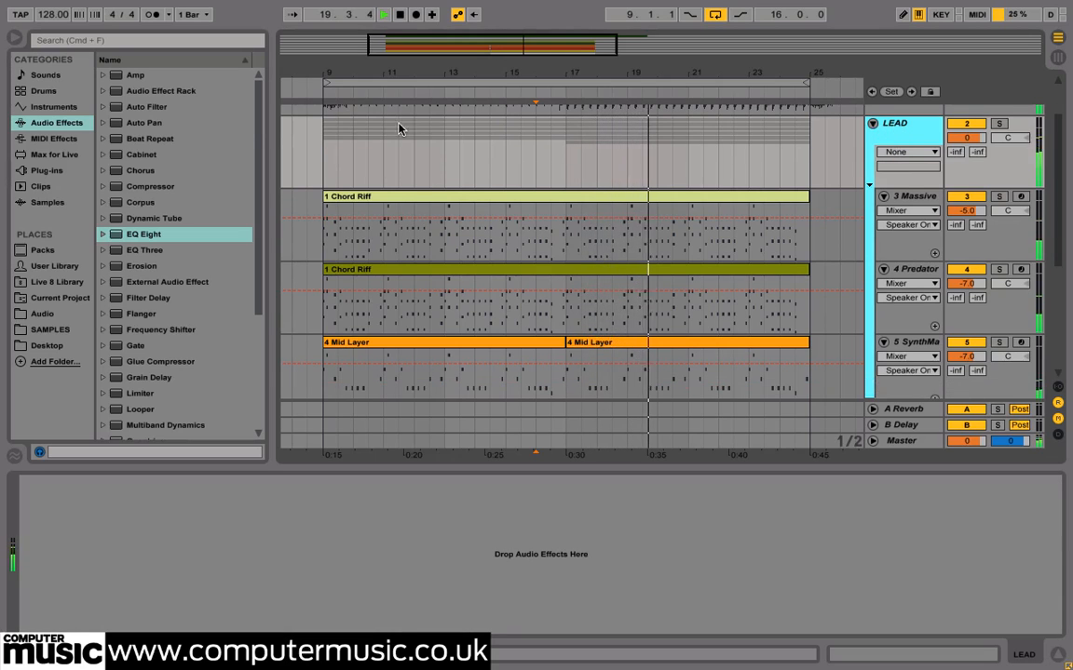
double_click(149, 108)
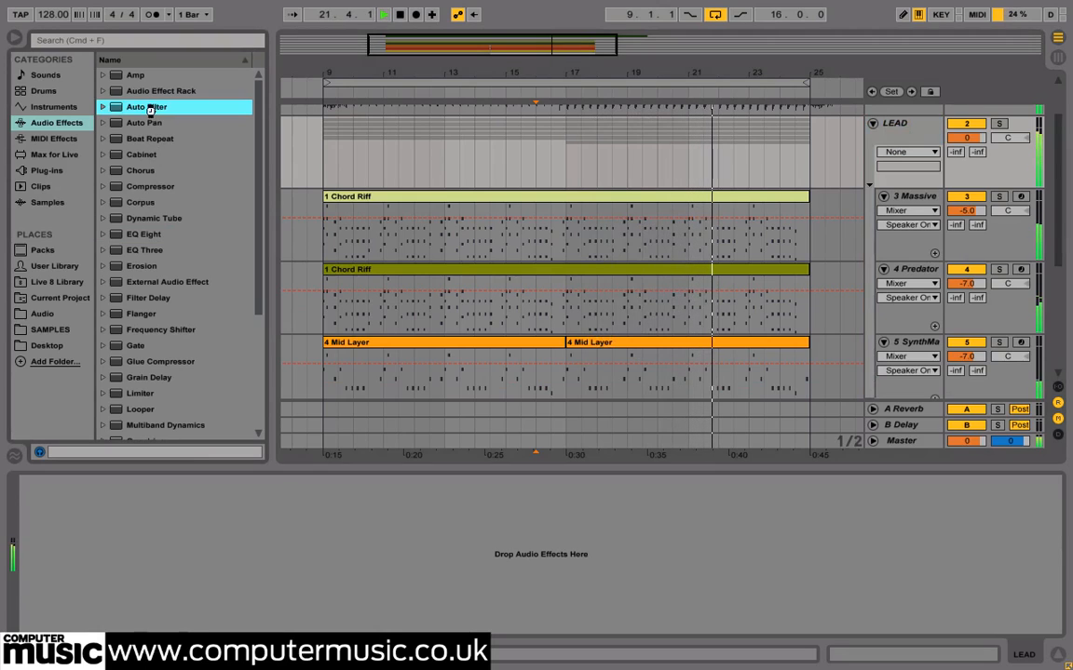
drag(182, 550, 131, 531)
Step: Turn off arrangement looping and set the LEAD group's Auto Filter cutoff to 595 Hz with Q at 1.53
click(713, 16)
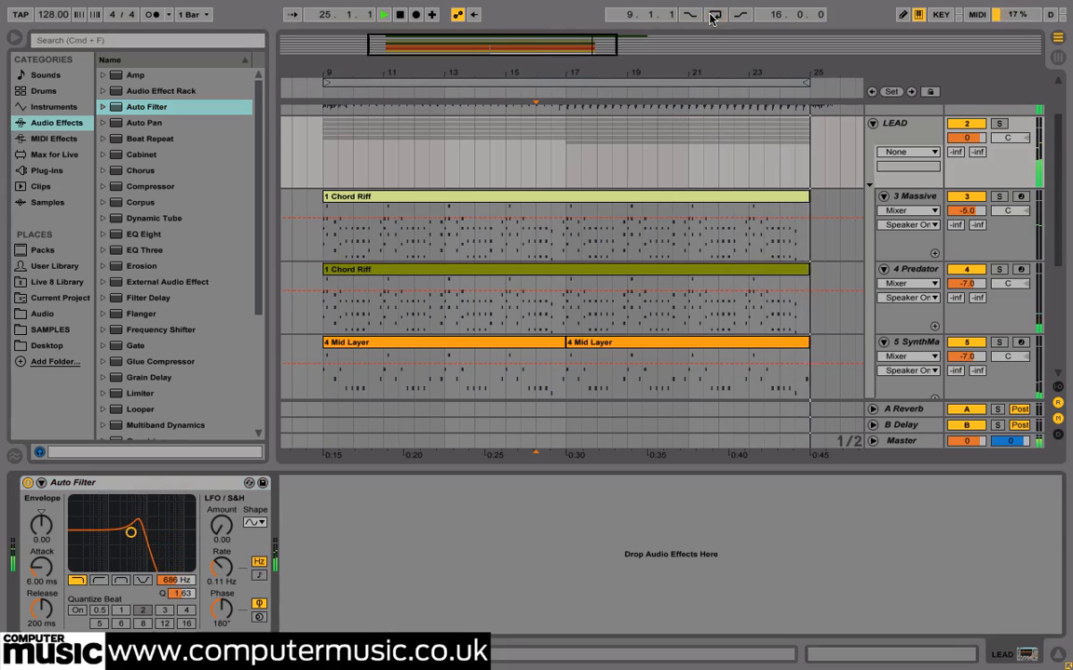
drag(132, 533, 128, 540)
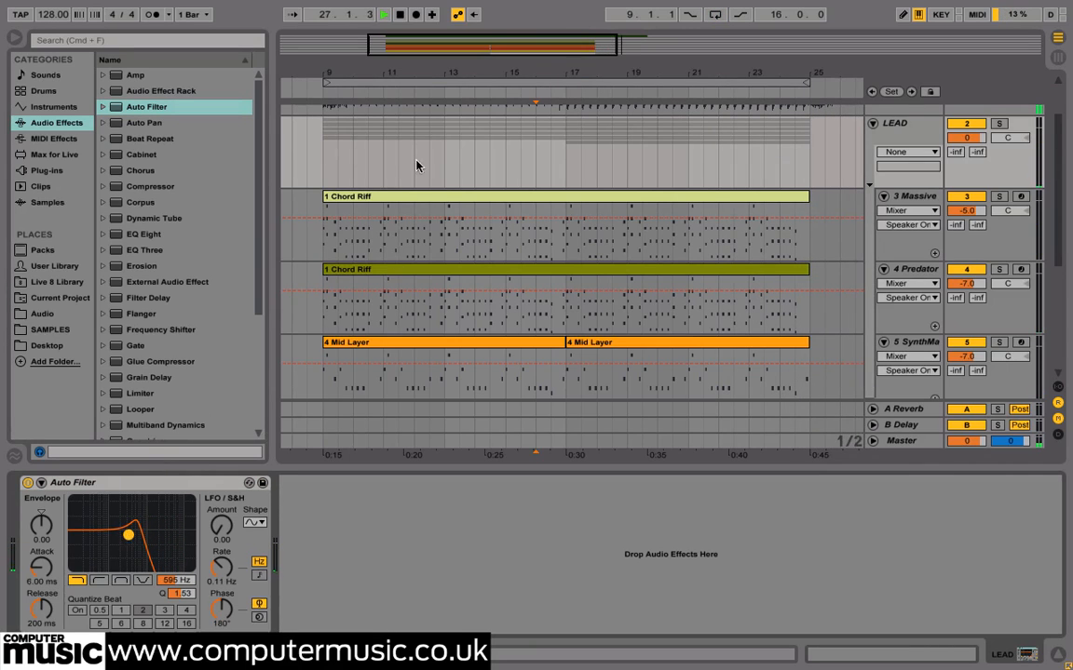
drag(429, 72, 430, 71)
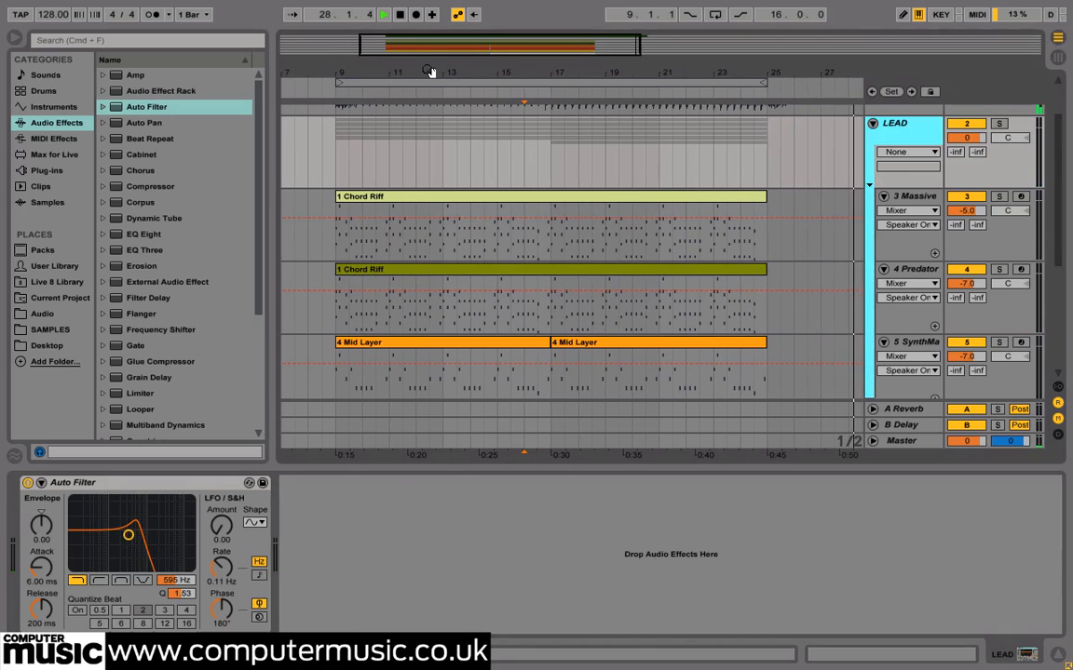